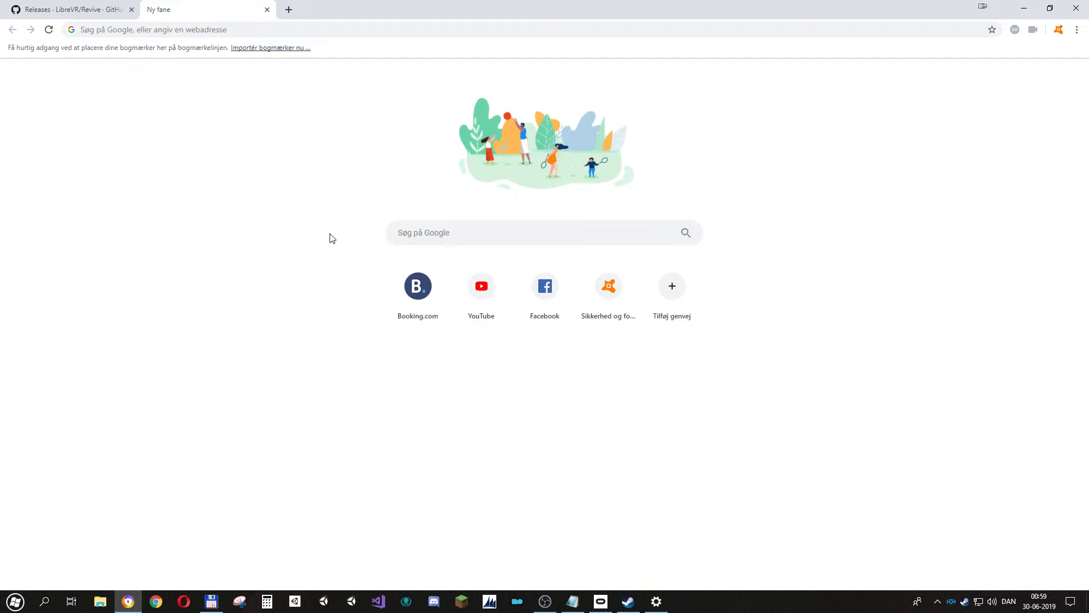
Examine the Revive releases page on GitHub, including its address and the version 1.7.0 pre-release entry
left_click(84, 8)
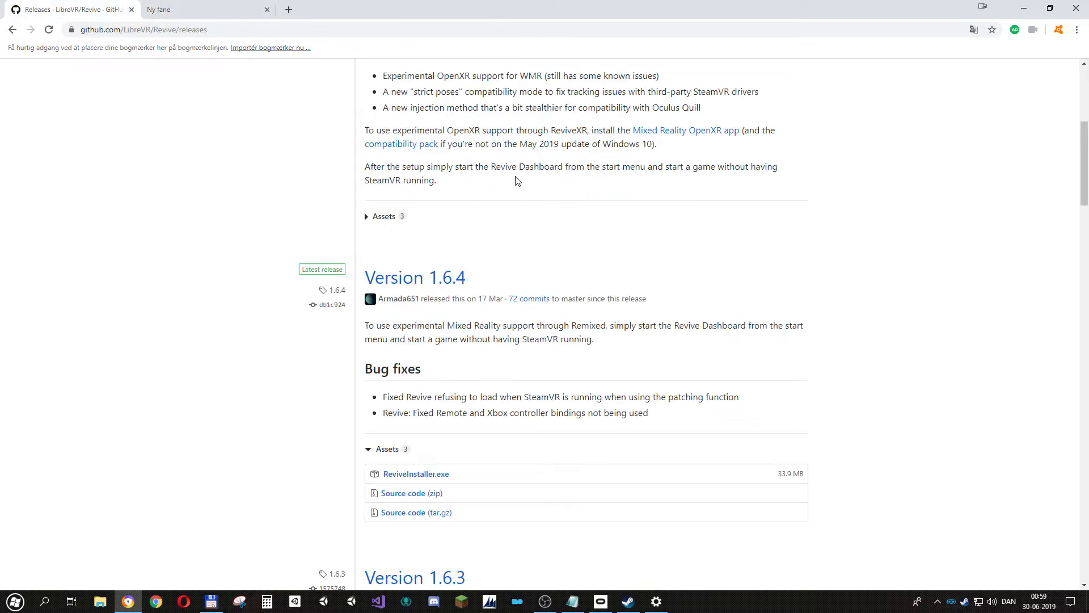
scroll(535, 202, "up", 4)
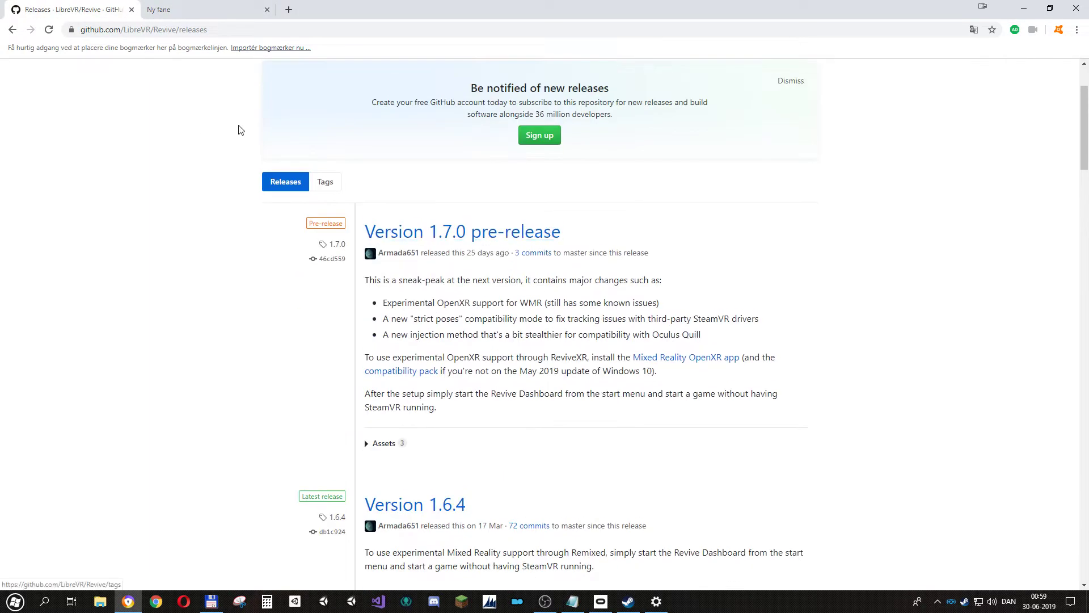
left_click(177, 29)
left_click(235, 29)
left_click(164, 195)
scroll(484, 304, "down", 2)
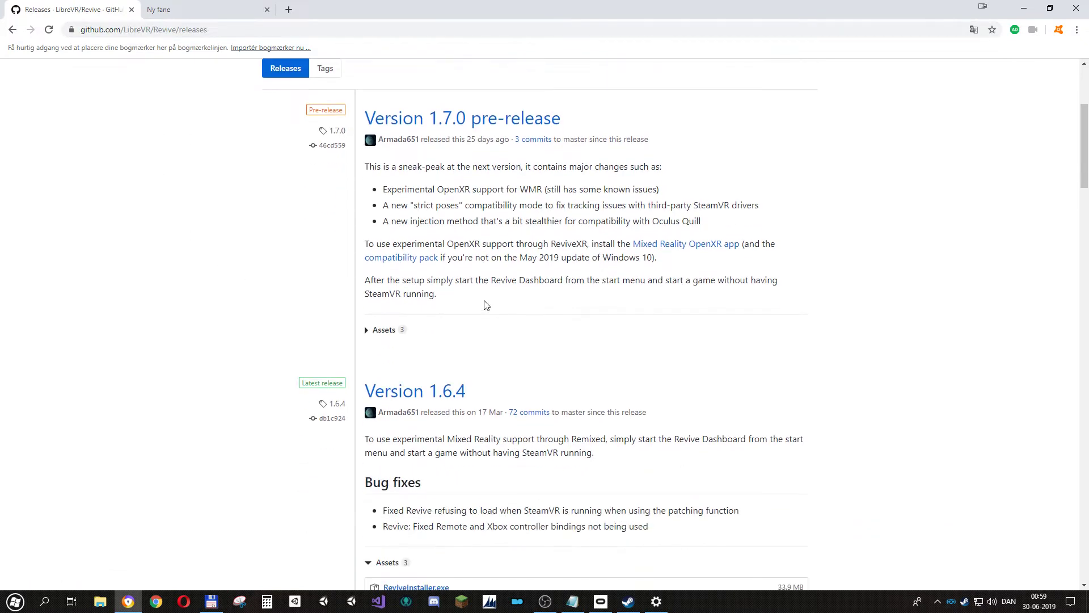
scroll(501, 333, "up", 1)
left_click_drag(605, 178, 363, 179)
left_click(505, 293)
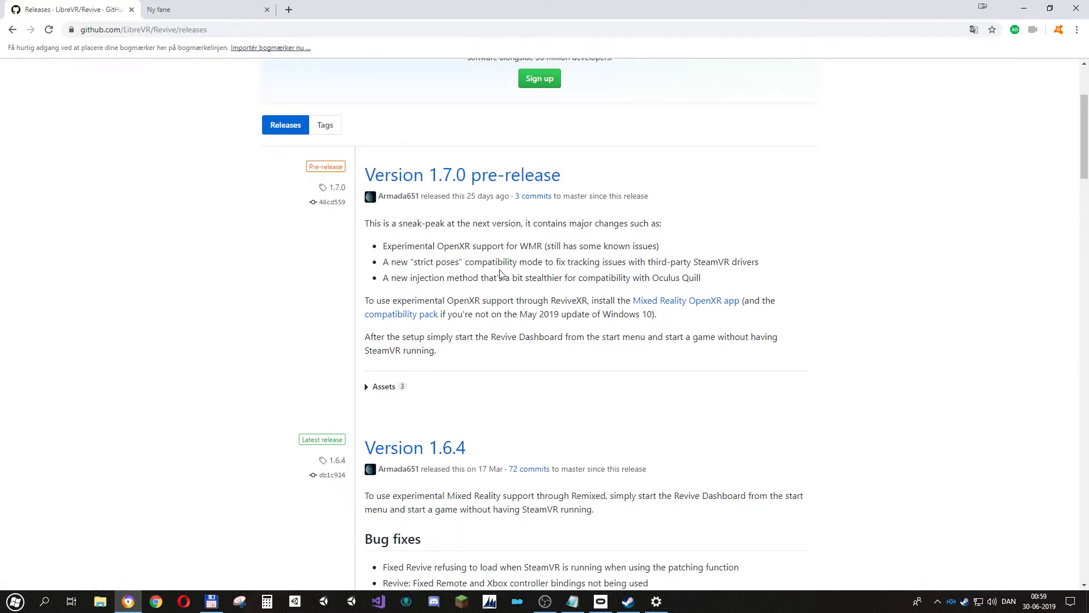
Examine the version 1.6.4 release entry and its downloadable assets, comparing it with the entries above
scroll(505, 283, "down", 3)
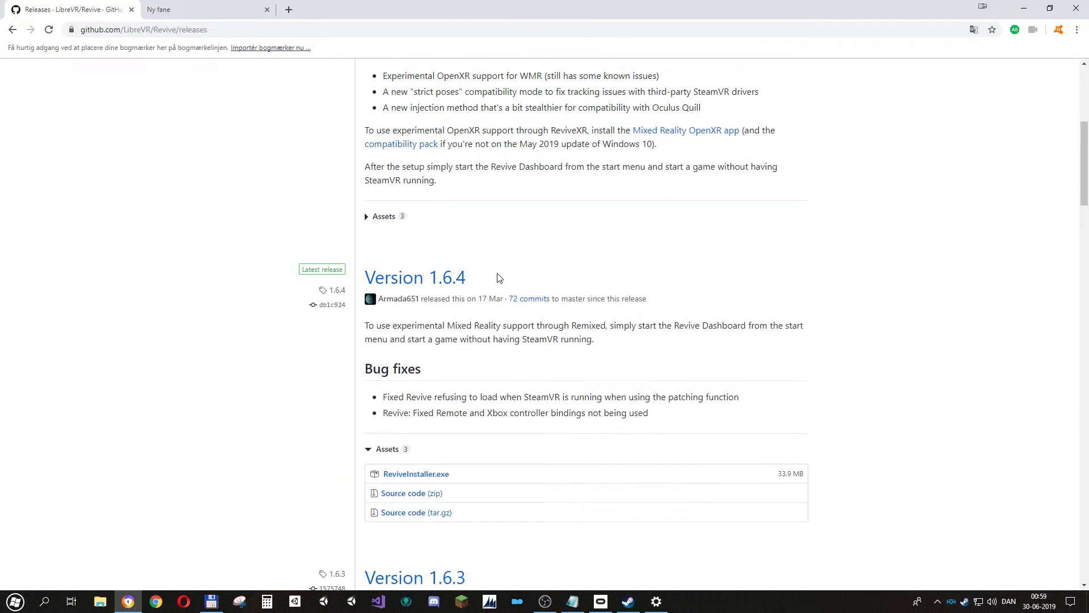
left_click_drag(500, 278, 365, 278)
left_click(498, 380)
scroll(516, 346, "up", 7)
scroll(518, 352, "down", 7)
Switch to Total Commander and locate ReviveInjector_x64.exe in C:\Program Files\Revive\Revive
left_click(212, 601)
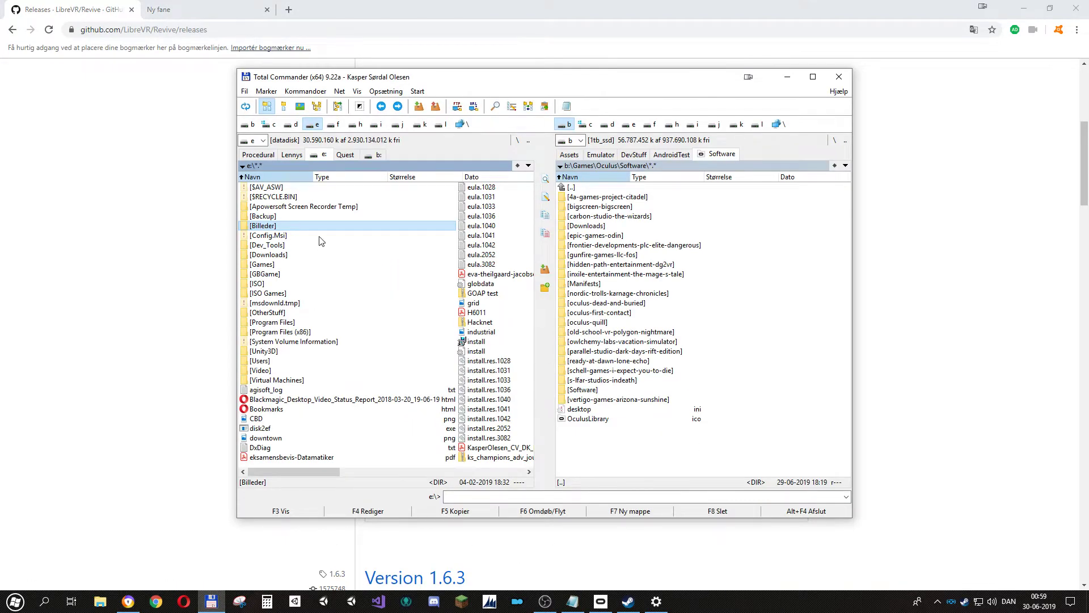
left_click(270, 124)
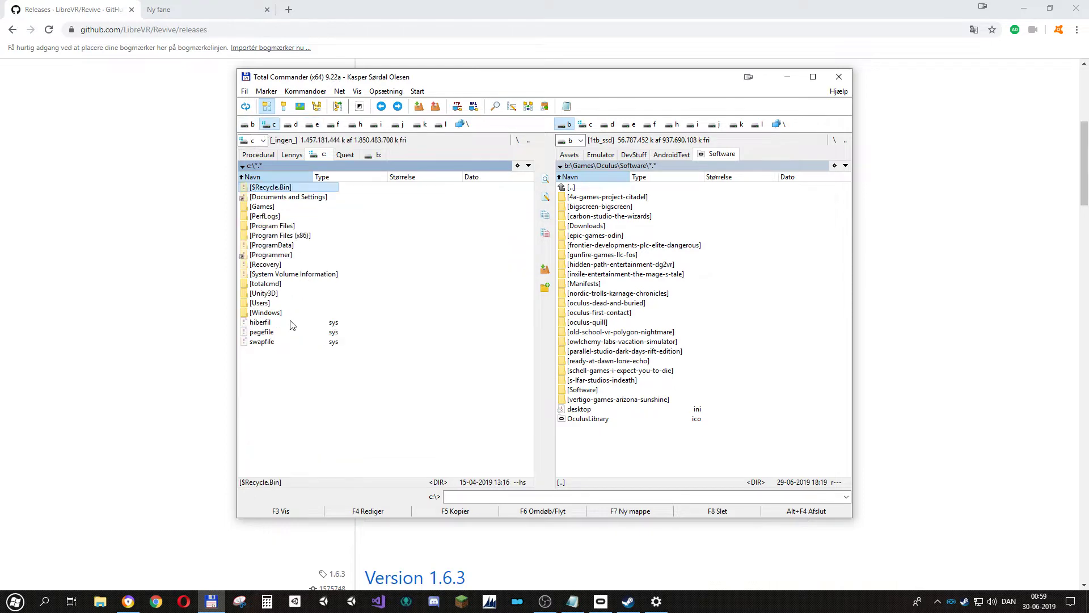
double_click(298, 227)
double_click(271, 420)
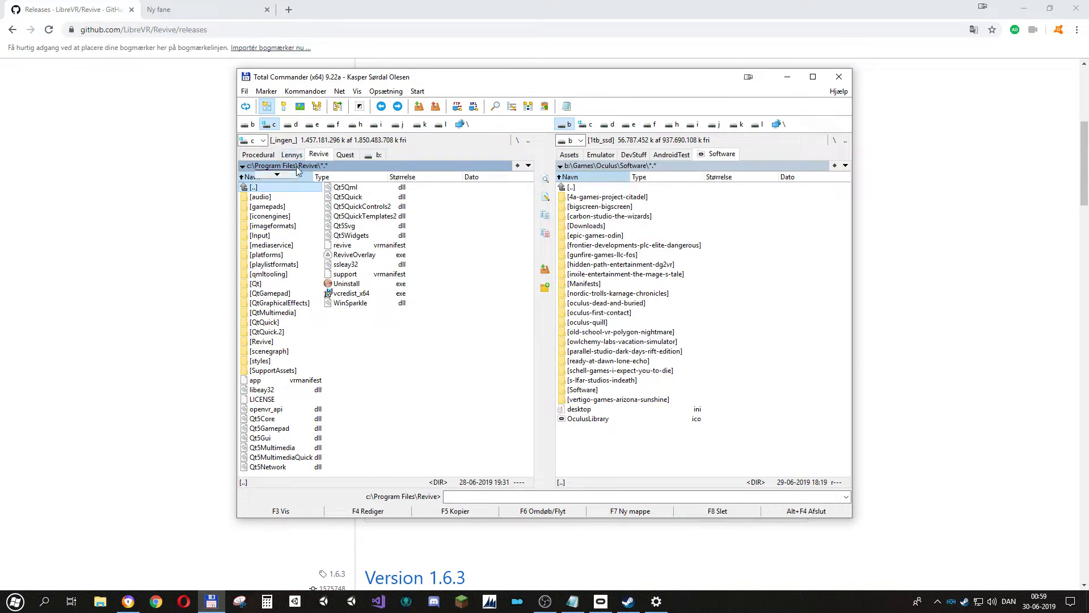
double_click(263, 342)
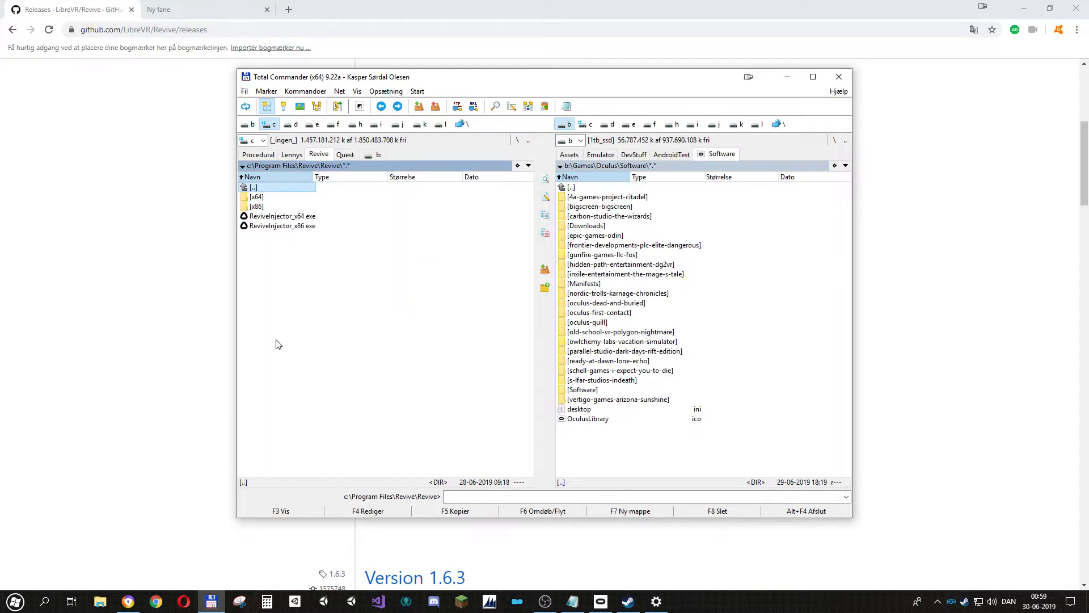
left_click(295, 217)
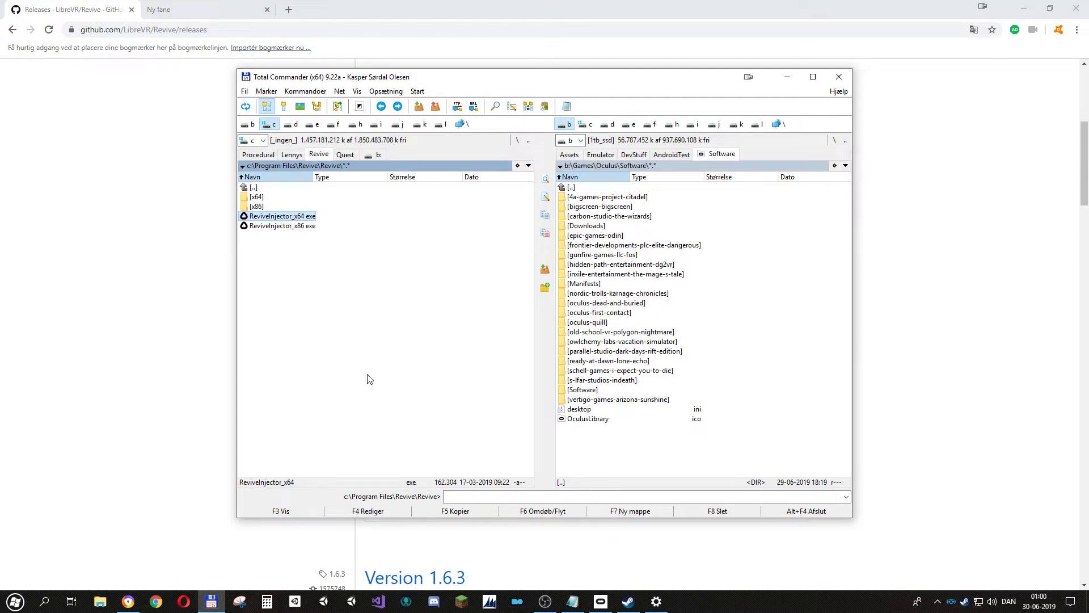
Switch to the Oculus app and browse the games in its library
mouse_move(547, 607)
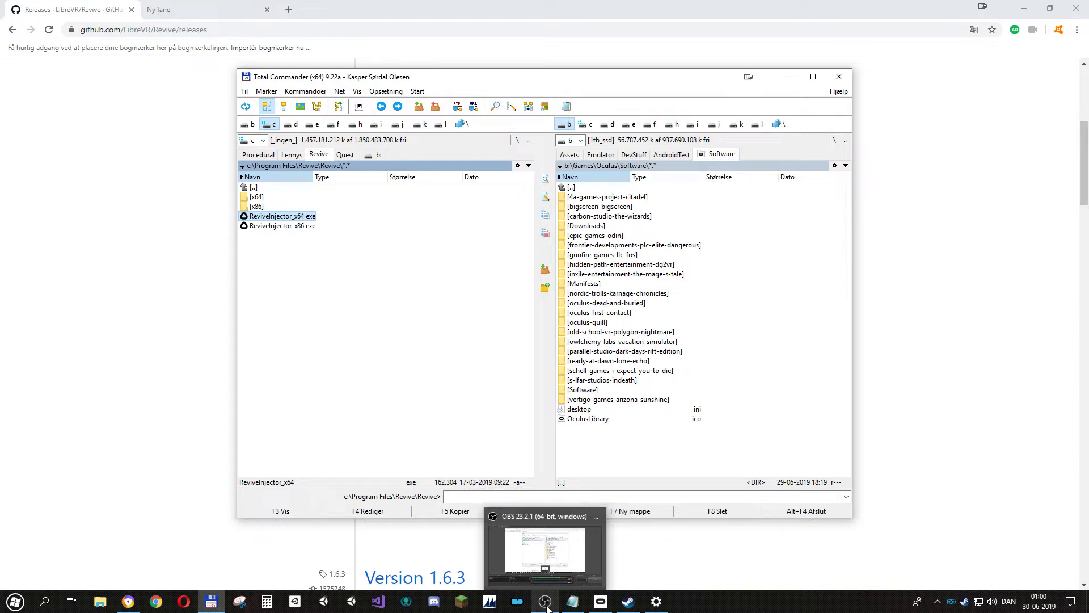
left_click(601, 601)
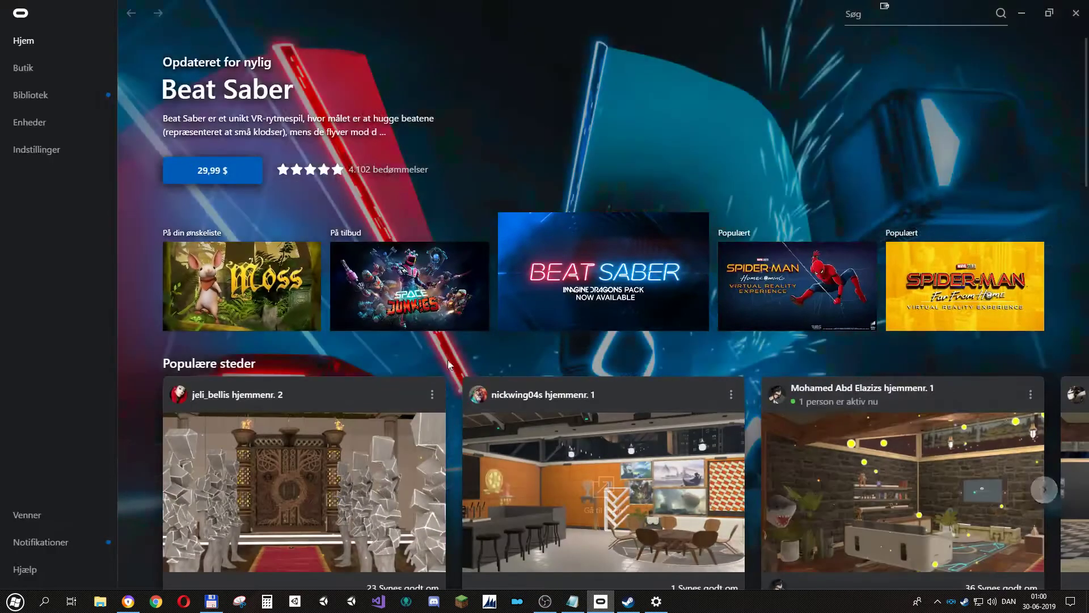
scroll(267, 221, "down", 3)
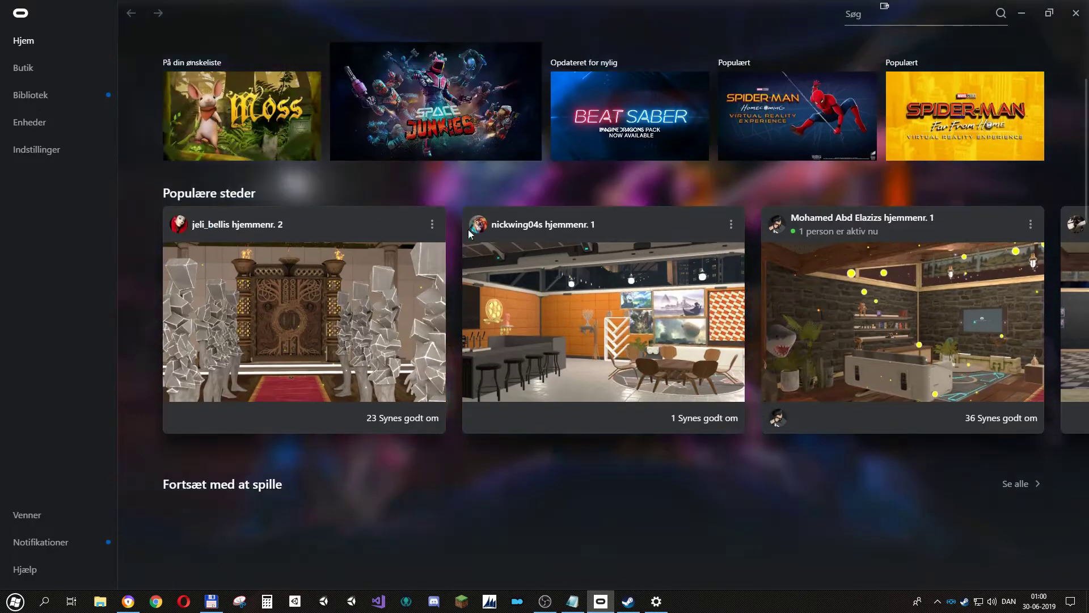
scroll(267, 221, "up", 3)
left_click(50, 97)
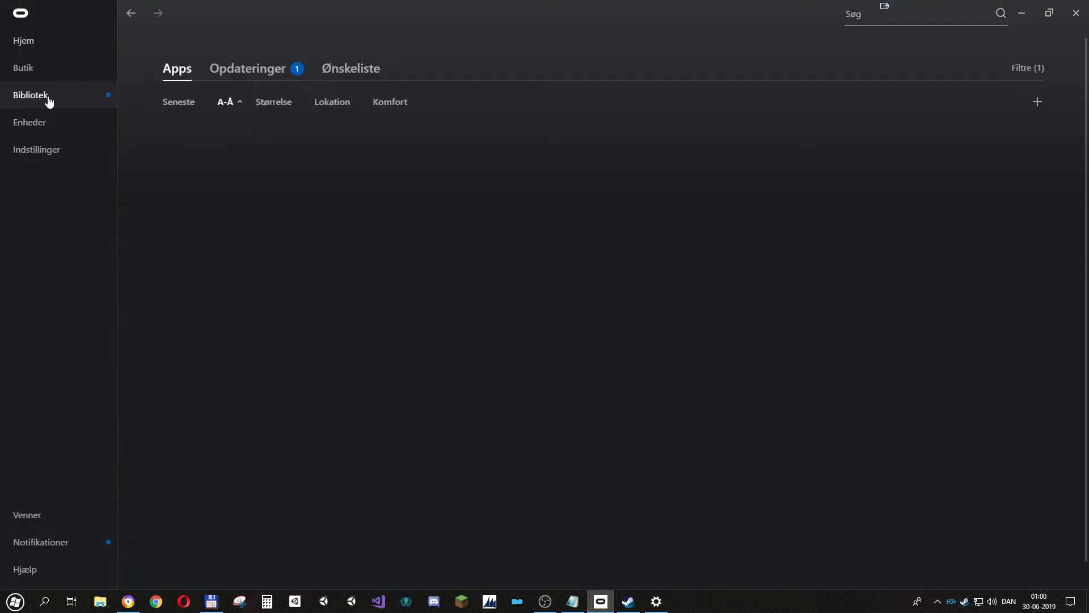
scroll(567, 269, "down", 3)
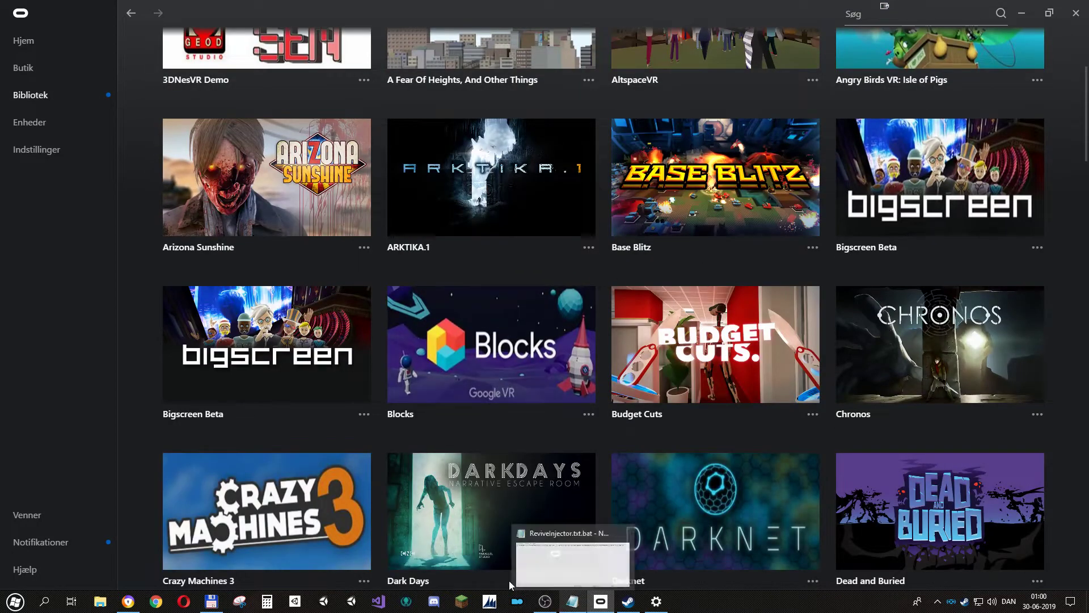
Switch to Steam and open the properties of the Arizona Sunshine shortcut in the Oculus Revive category
left_click(628, 602)
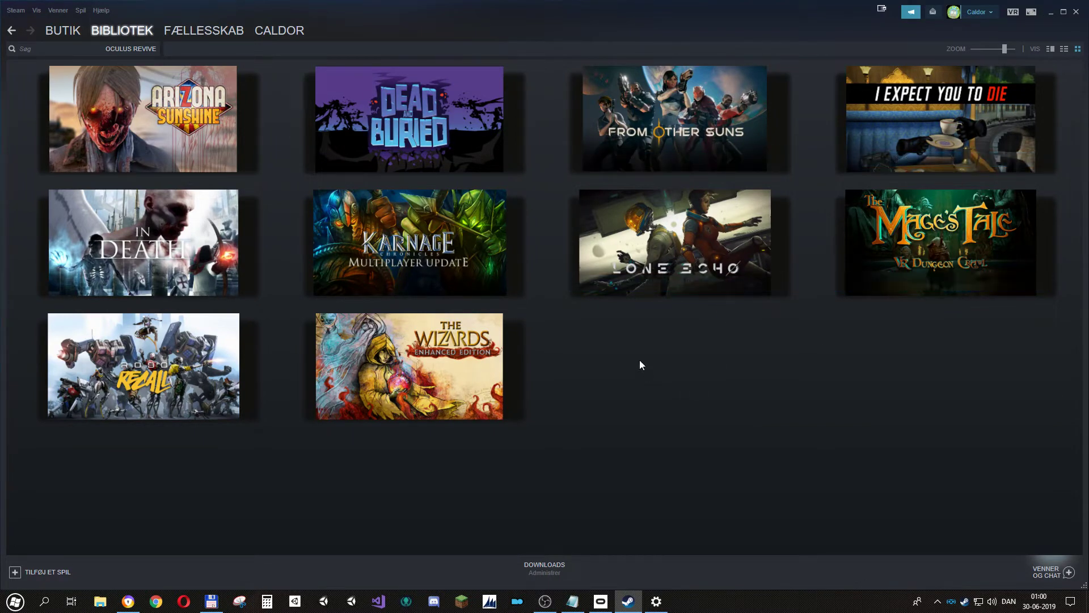
mouse_move(410, 129)
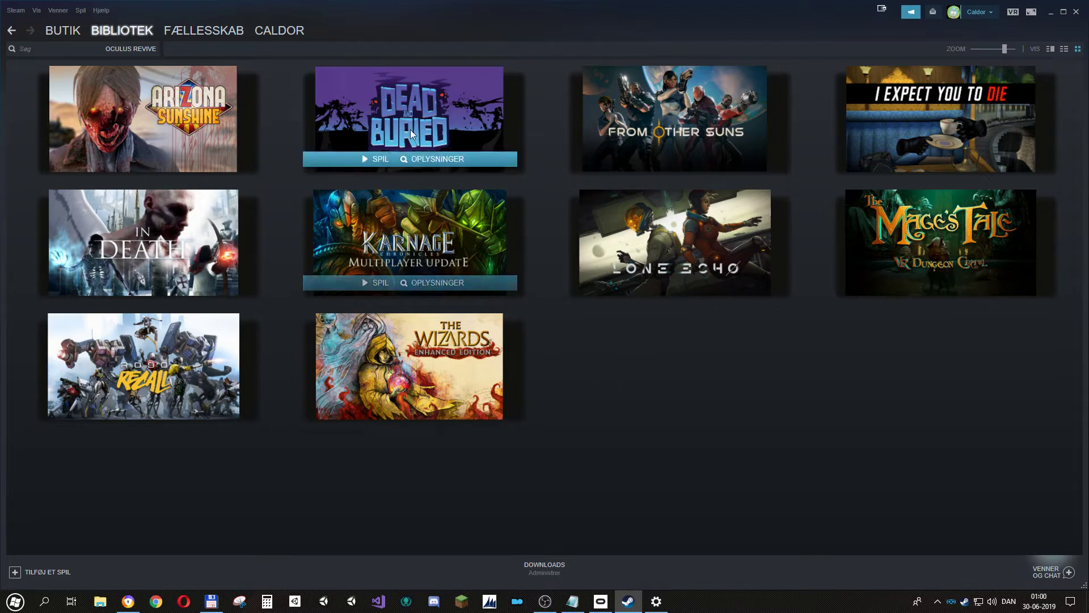
mouse_move(173, 120)
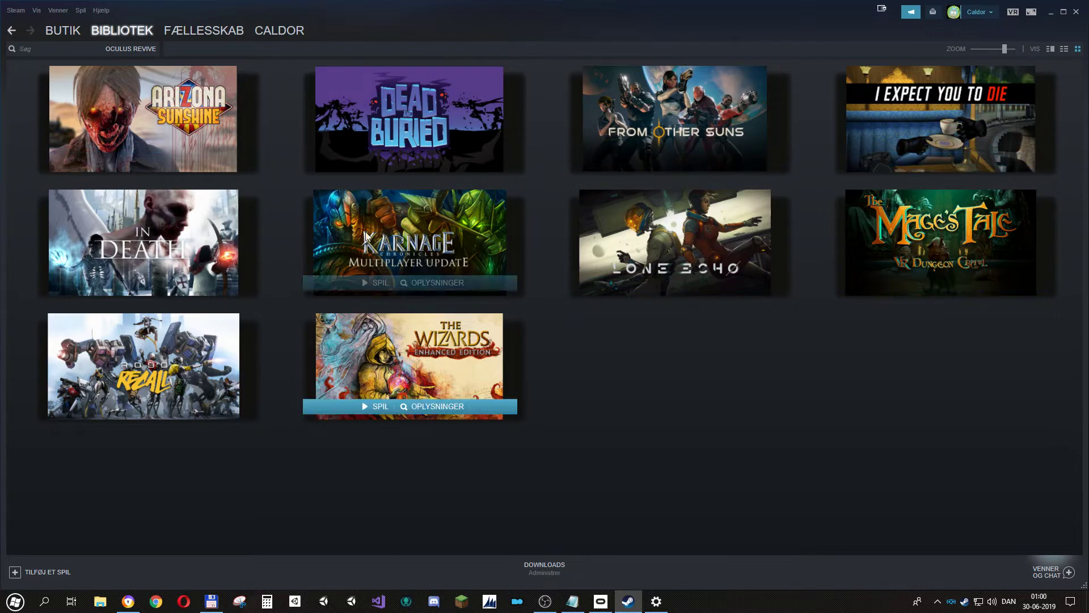
right_click(182, 115)
key("Escape")
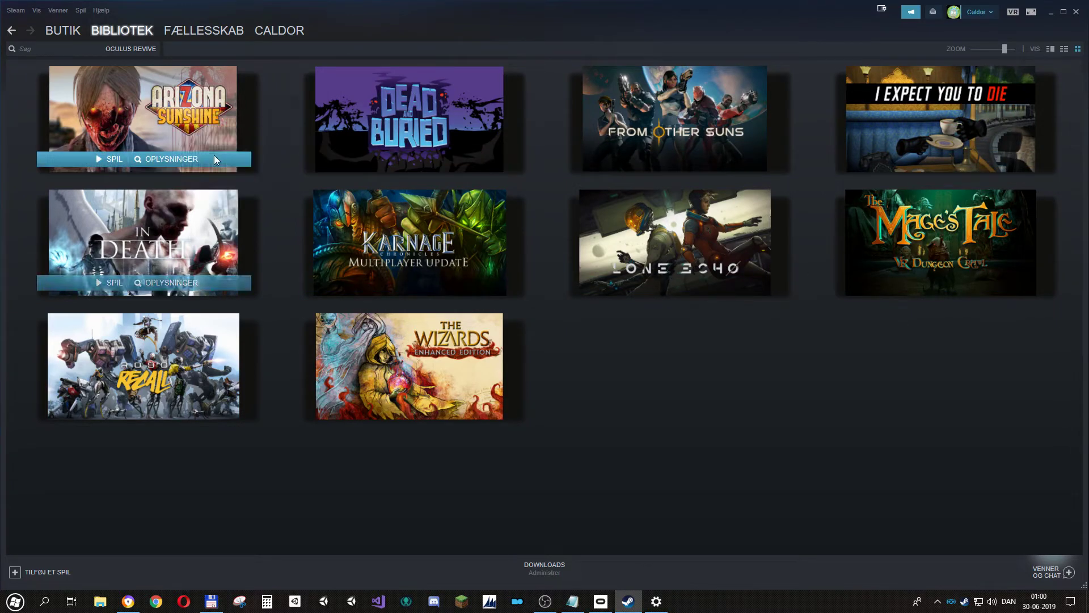
right_click(197, 132)
left_click(217, 216)
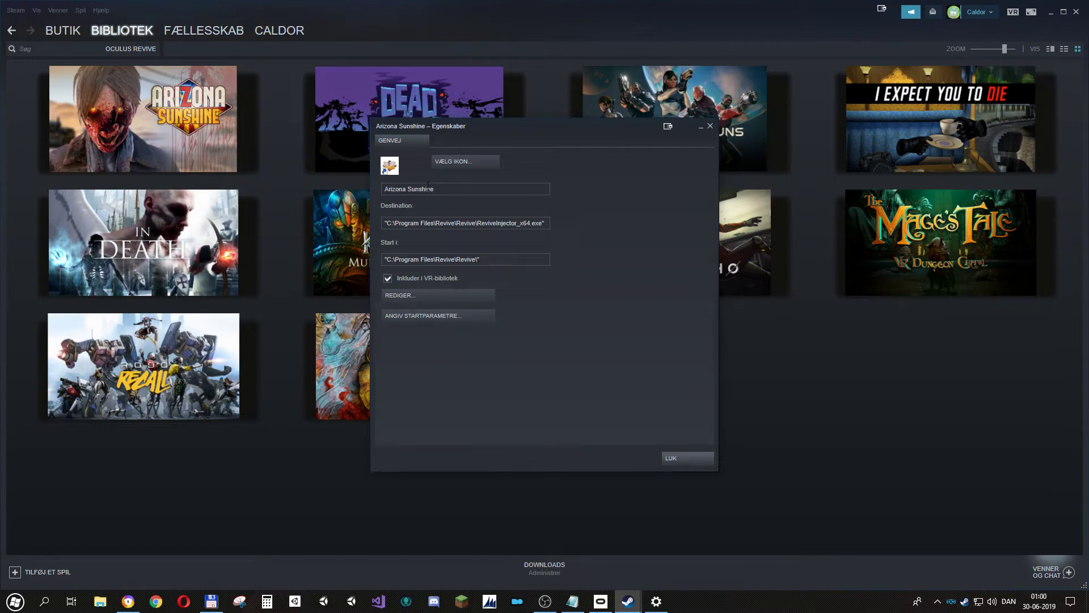
Choose ReviveInjector_x64.exe in C:\Program Files\Revive\Revive as the Arizona Sunshine shortcut's target
left_click_drag(548, 223, 375, 223)
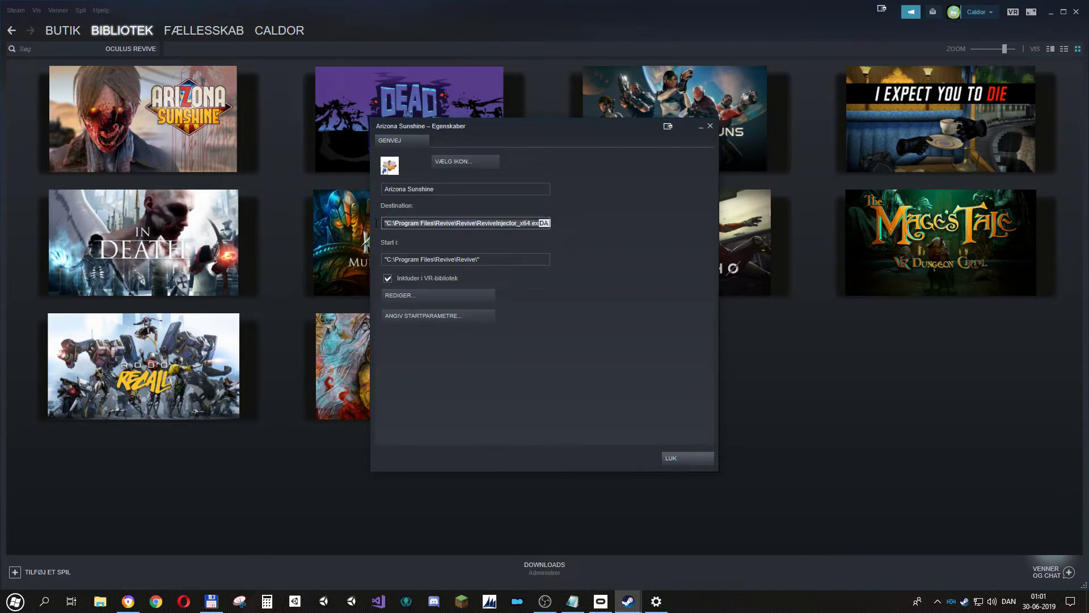
left_click(426, 295)
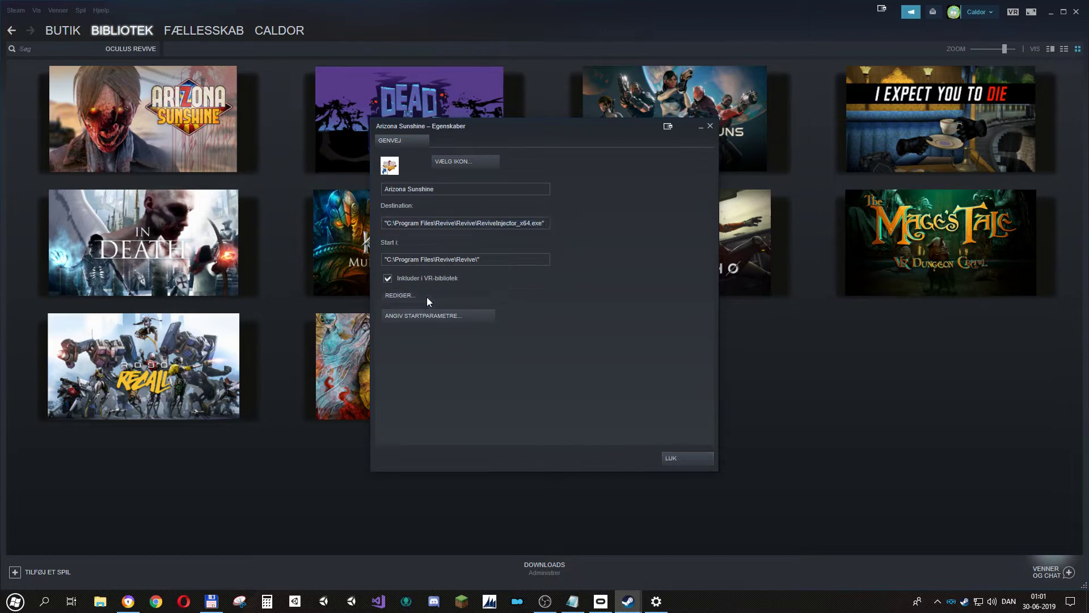
left_click(420, 267)
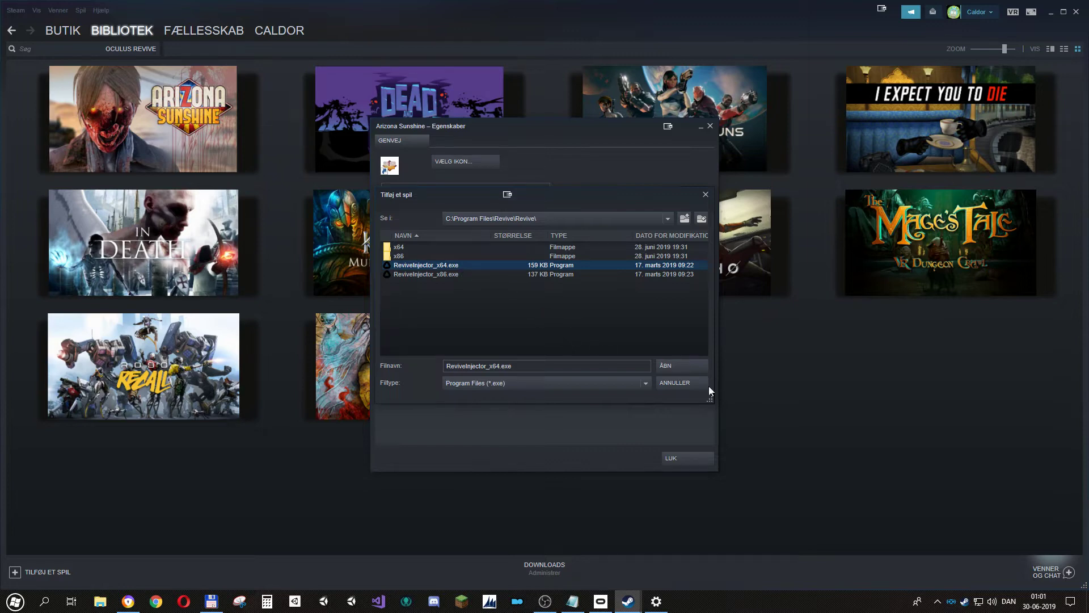
left_click(678, 367)
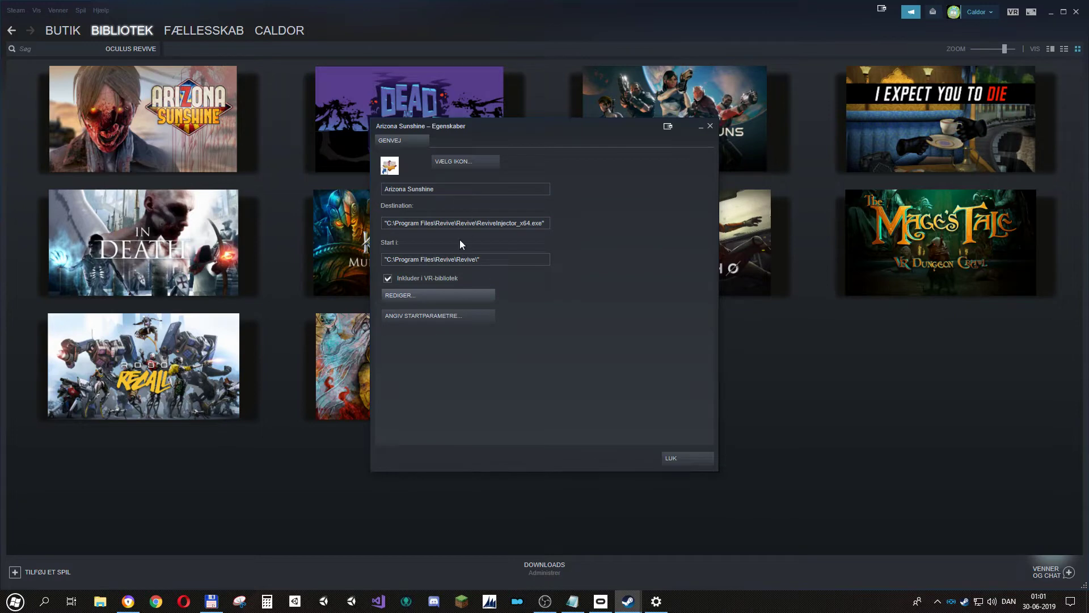
Open the Arizona Sunshine shortcut's launch parameters and examine the full quoted path to the game executable
left_click(440, 316)
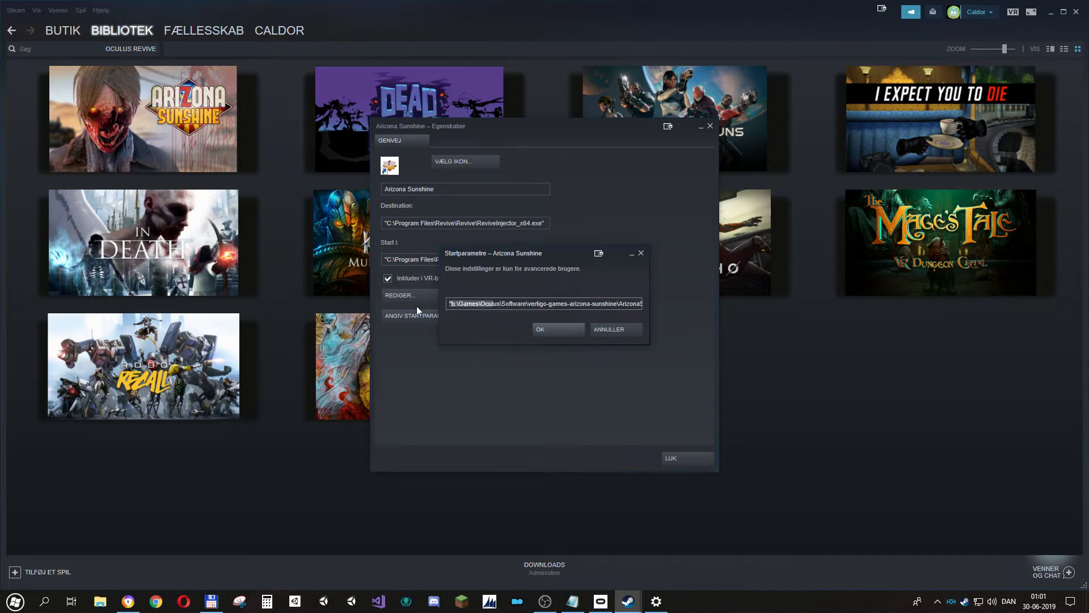
left_click_drag(451, 303, 727, 310)
left_click(643, 307)
left_click_drag(643, 307, 374, 305)
left_click(539, 304)
key("End")
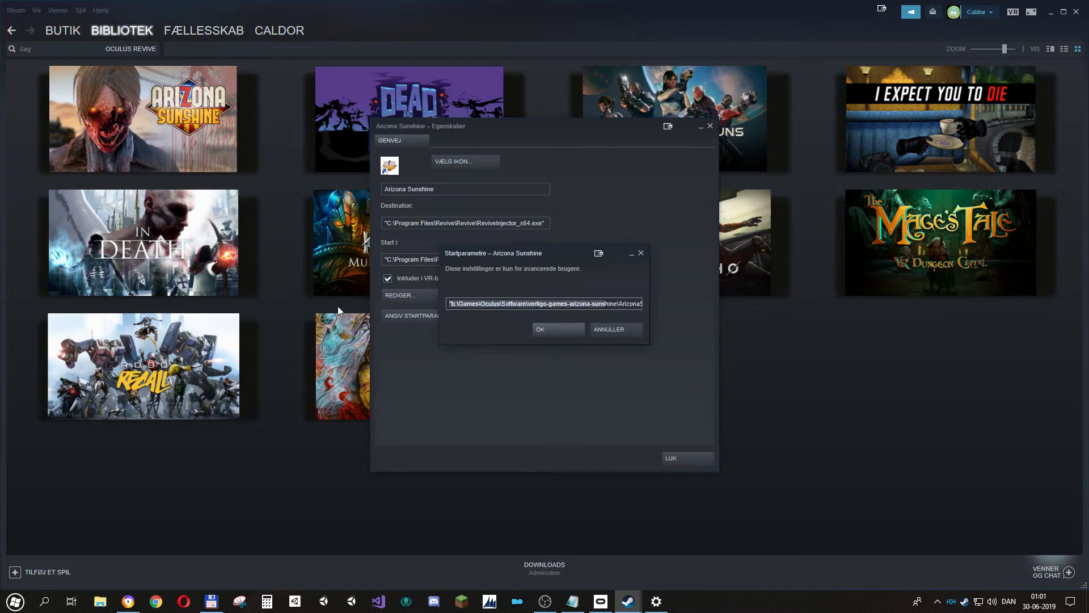
key("Home")
left_click_drag(568, 303, 692, 302)
left_click(586, 300)
key("Home")
left_click_drag(518, 303, 653, 321)
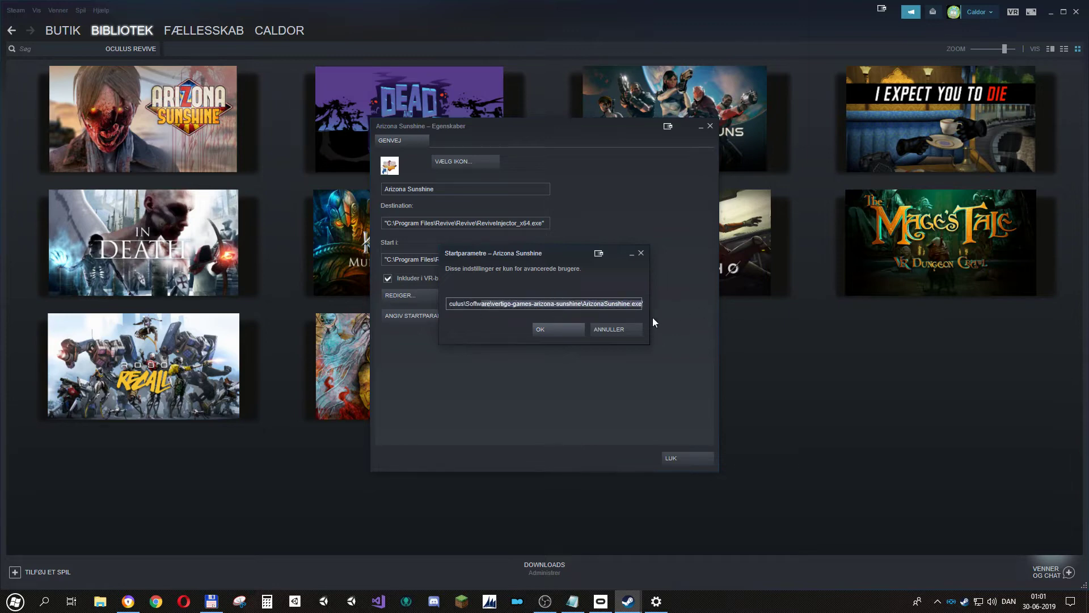
left_click(537, 307)
key("ctrl+a")
key("Home")
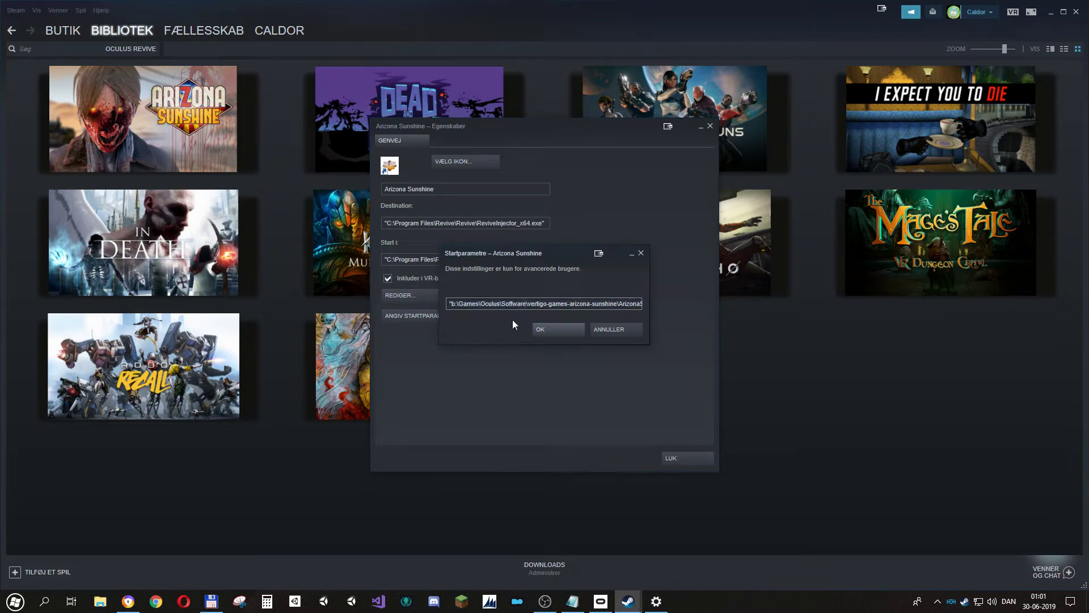
left_click_drag(557, 310, 629, 325)
left_click(587, 304)
left_click_drag(559, 304, 726, 306)
left_click(573, 303)
left_click_drag(612, 304, 400, 295)
key("Left")
left_click_drag(536, 303, 429, 305)
left_click(468, 307)
Examine the file extension at the end of the launch parameter, cancel the parameter editor and close the shortcut's properties
key("End")
key("shift+Left")
key("shift+Left")
key("shift+Left")
key("shift+Left")
key("shift+Left")
key("shift+Left")
key("shift+Left")
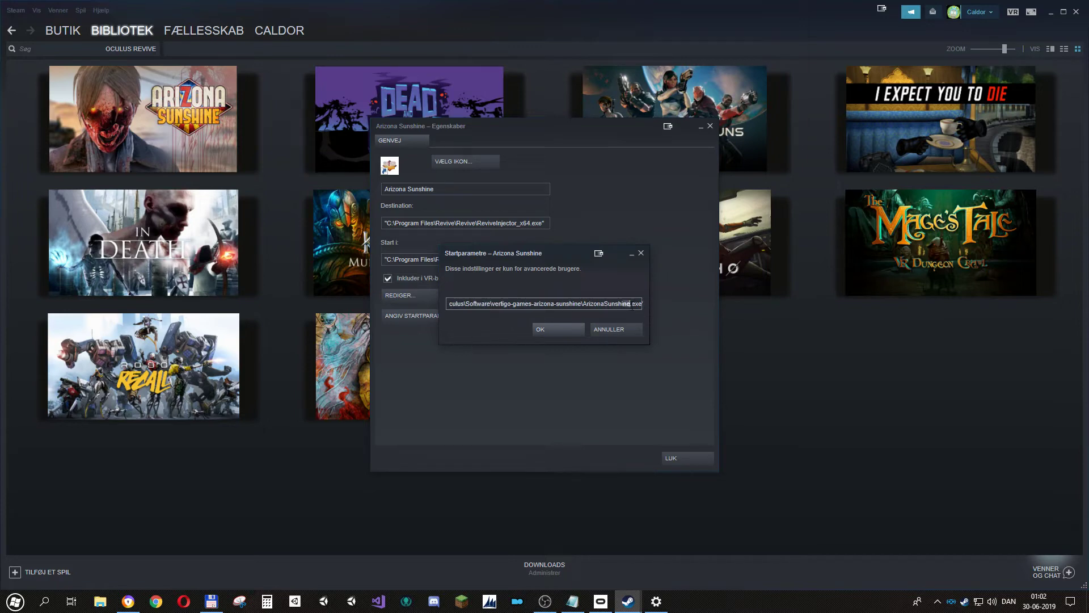
left_click(617, 330)
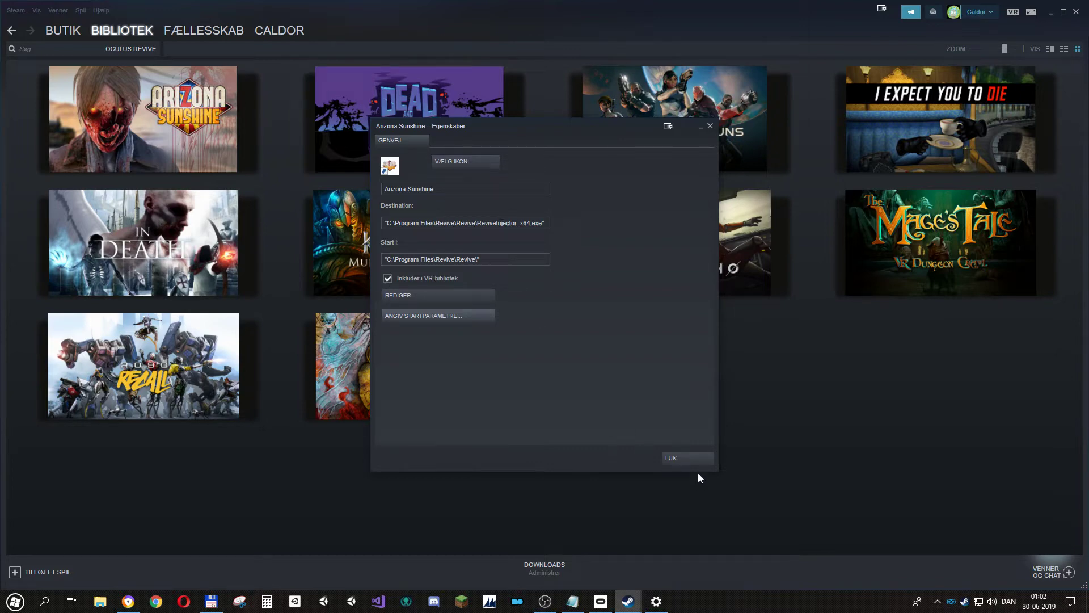
left_click(689, 460)
Minimize the Steam, Oculus, Total Commander, browser and Windows settings windows to clear the desktop
mouse_move(165, 134)
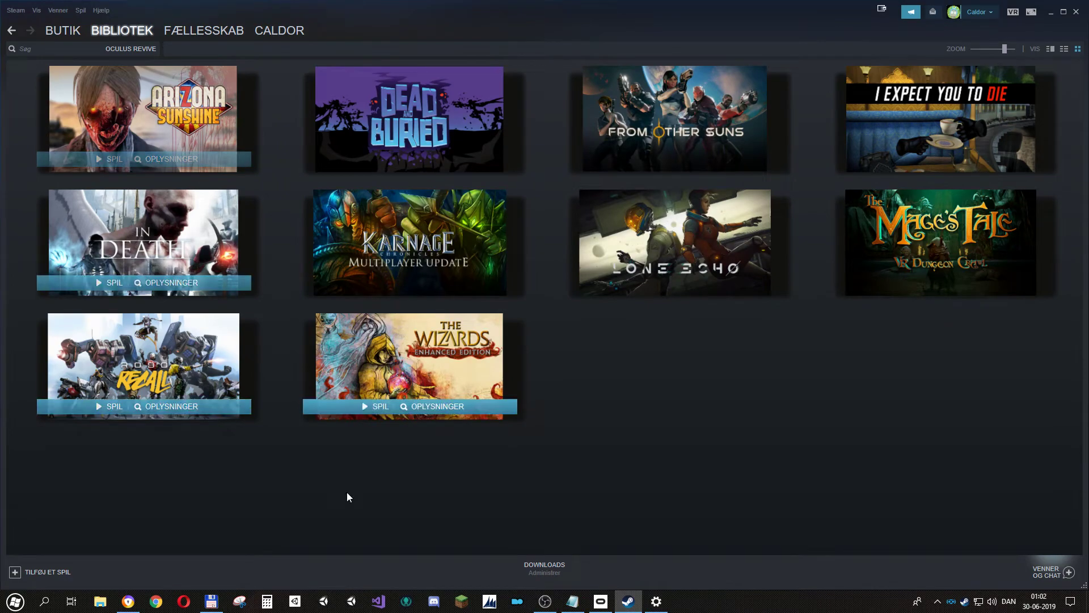
mouse_move(417, 213)
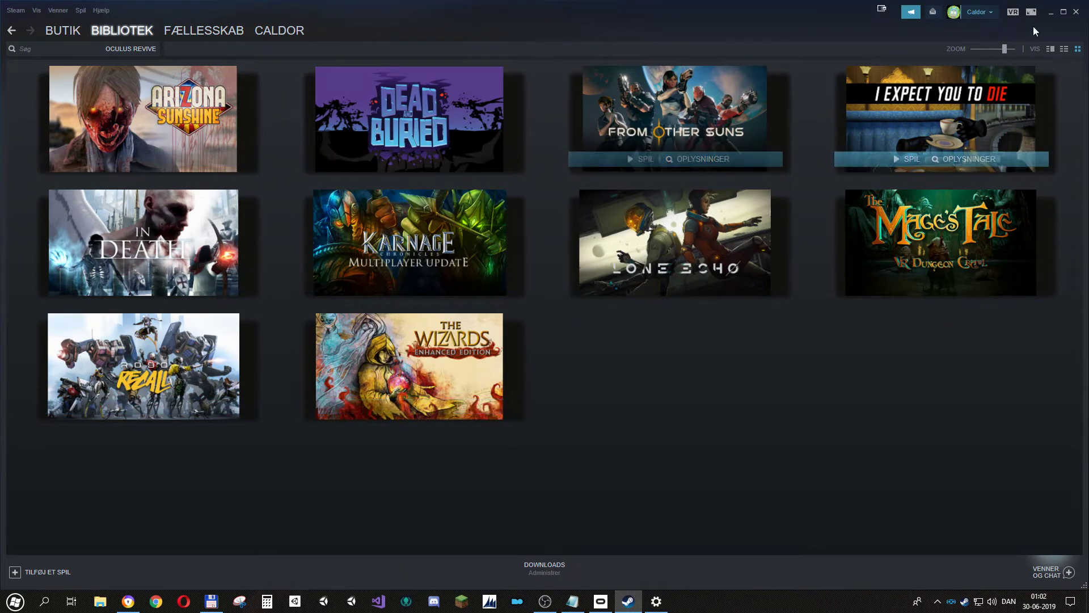
left_click(1051, 11)
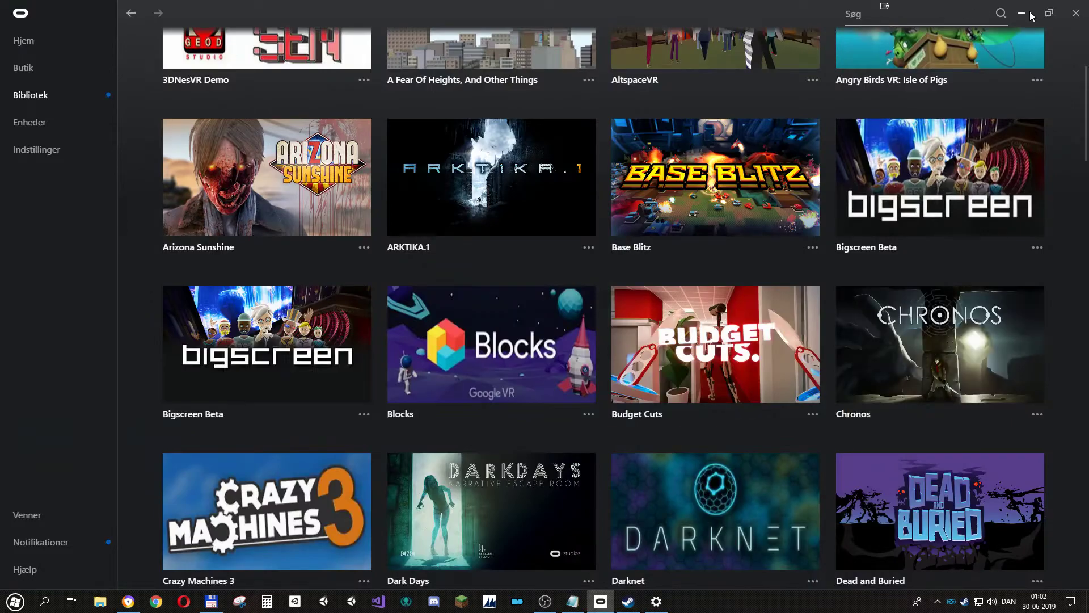
left_click(1024, 13)
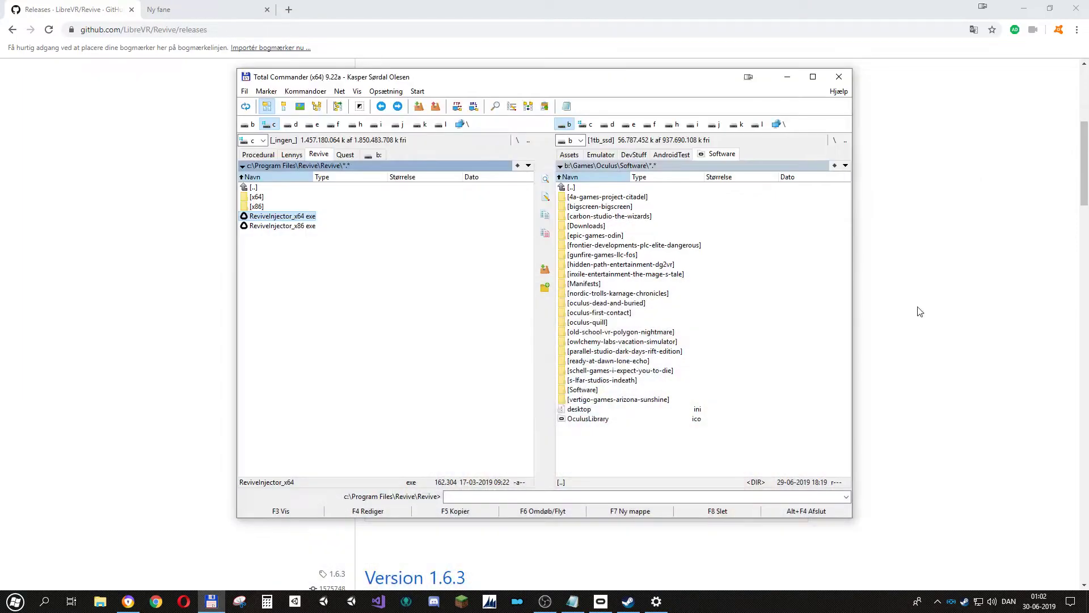
left_click(785, 77)
left_click(1021, 12)
left_click(1039, 23)
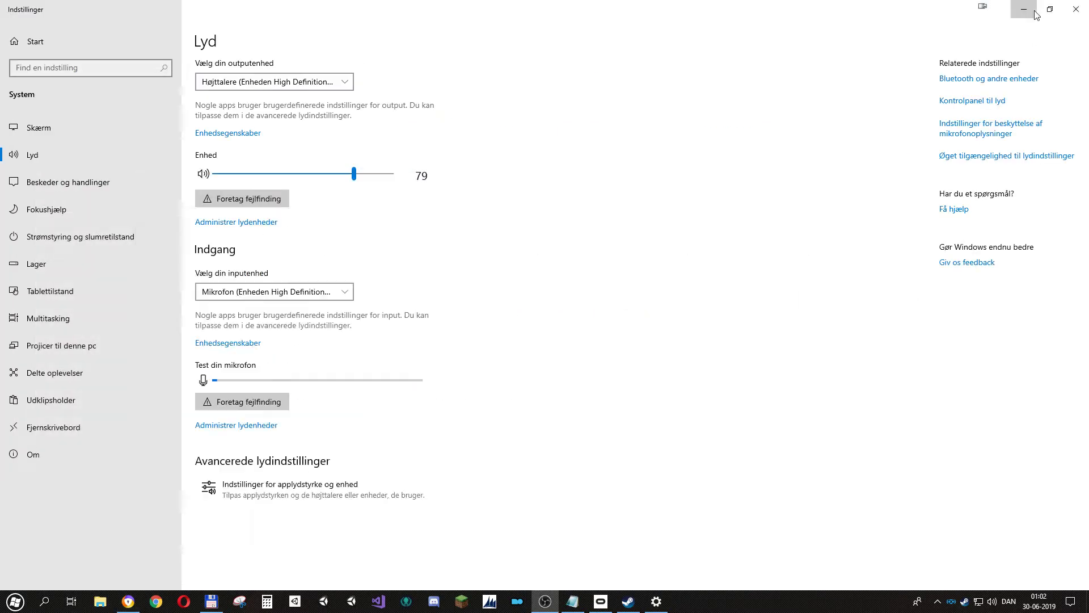
Minimize the Windows settings window and select the Revive Dashboard shortcut on the desktop
left_click(1024, 13)
left_click(810, 221)
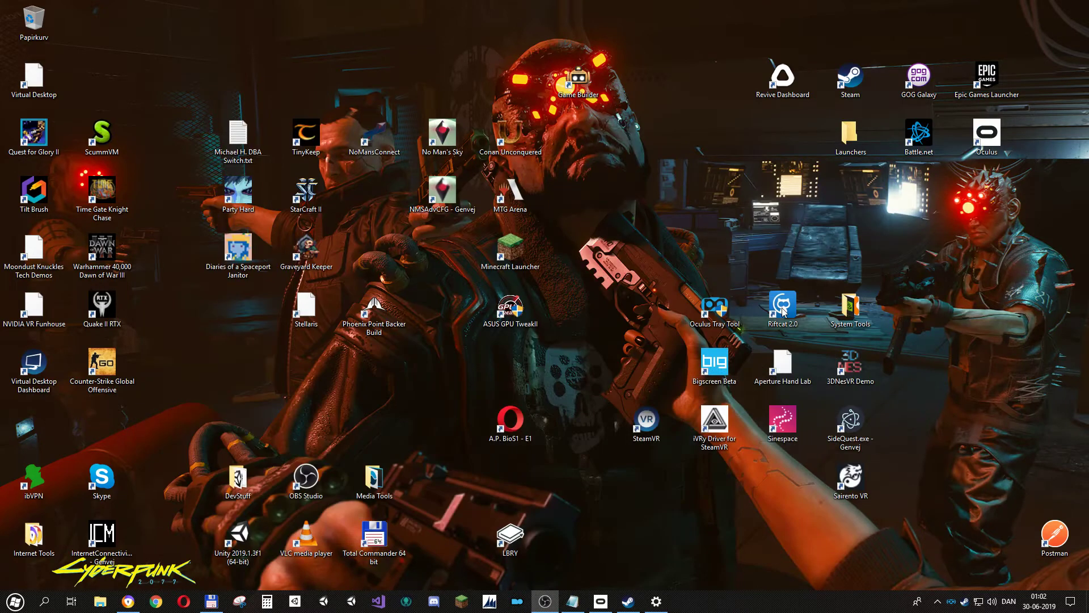
left_click(781, 82)
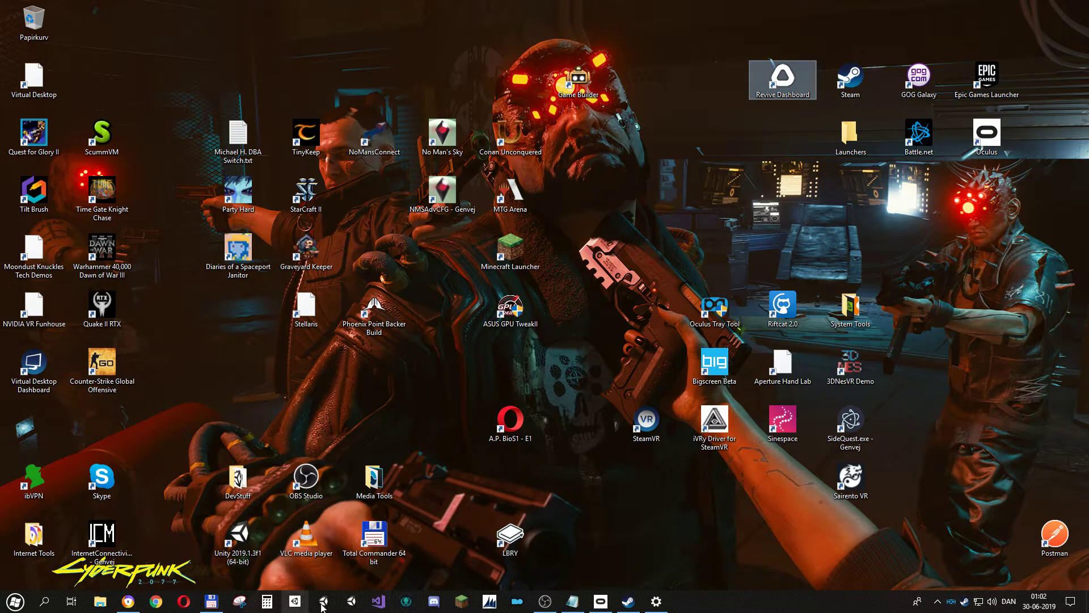
Search Windows for "revive", examine the actions offered for Revive Dashboard and close the search
left_click(15, 601)
type("revive")
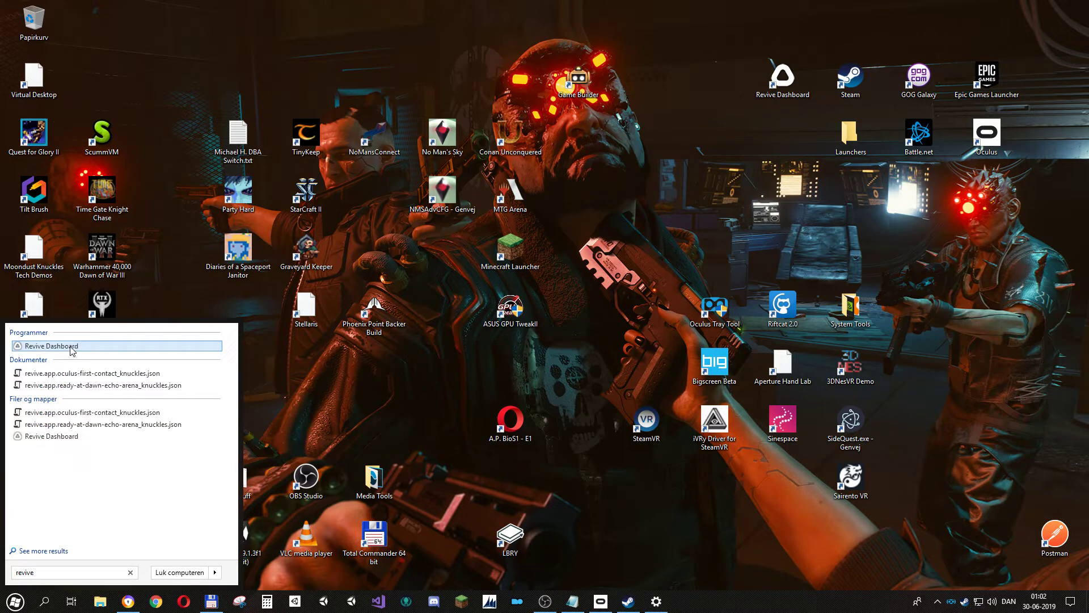
right_click(72, 350)
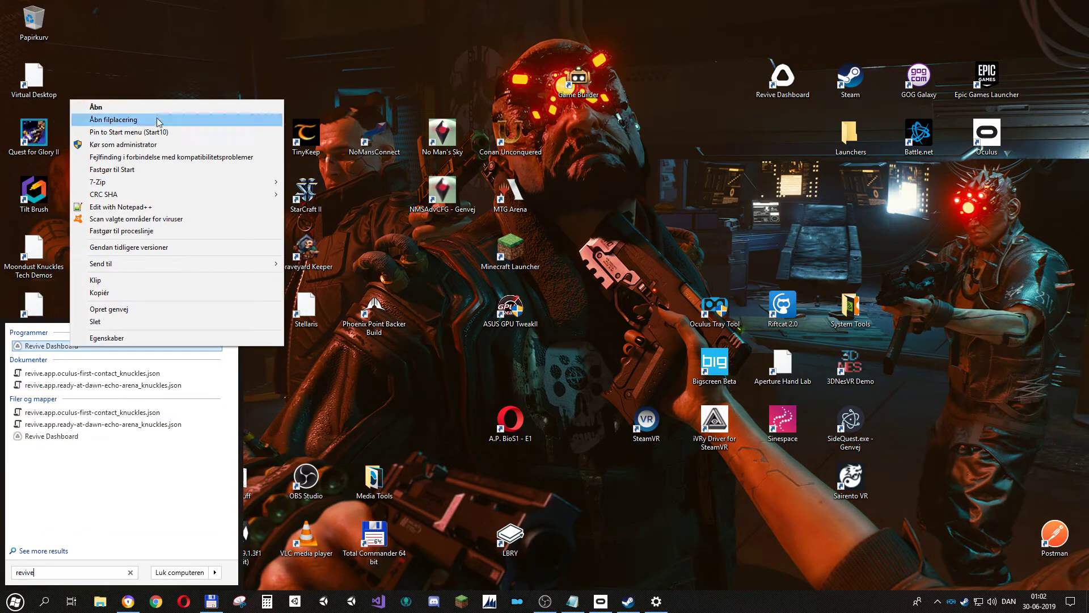
left_click(83, 535)
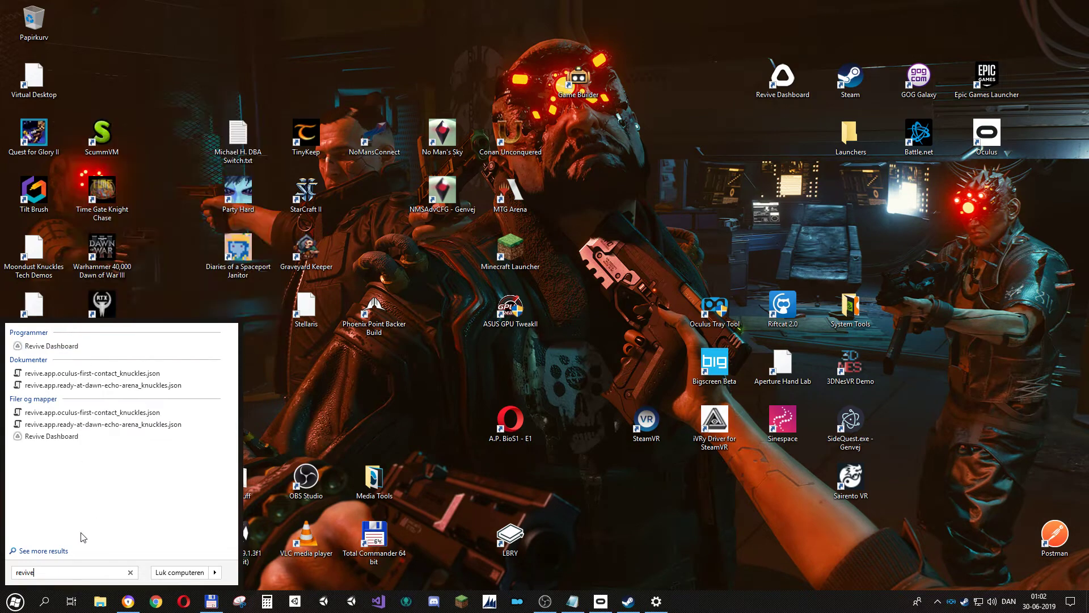
left_click_drag(73, 348, 61, 573)
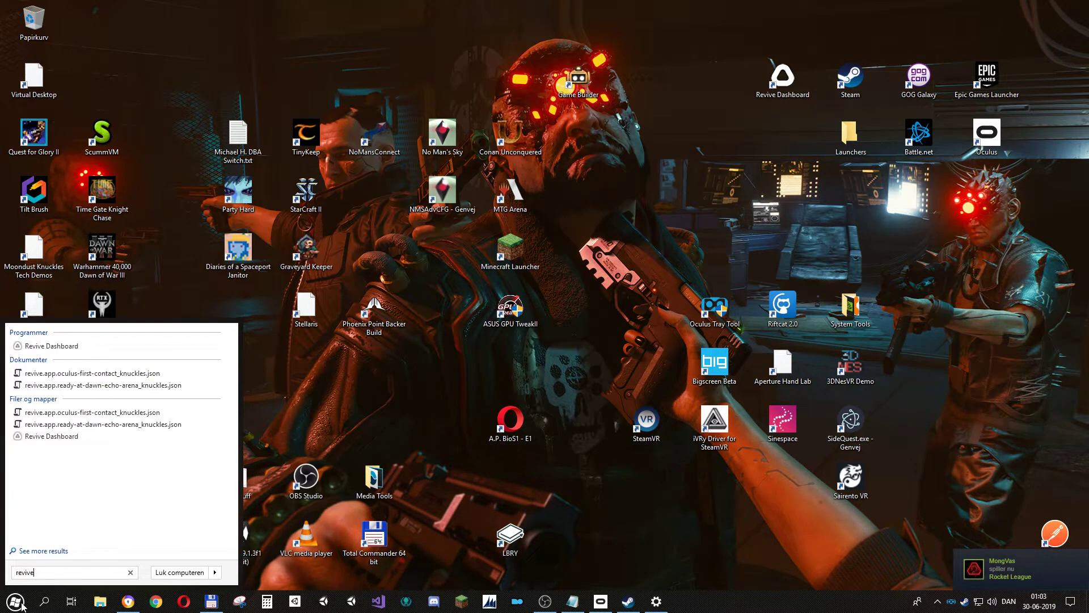
left_click(22, 606)
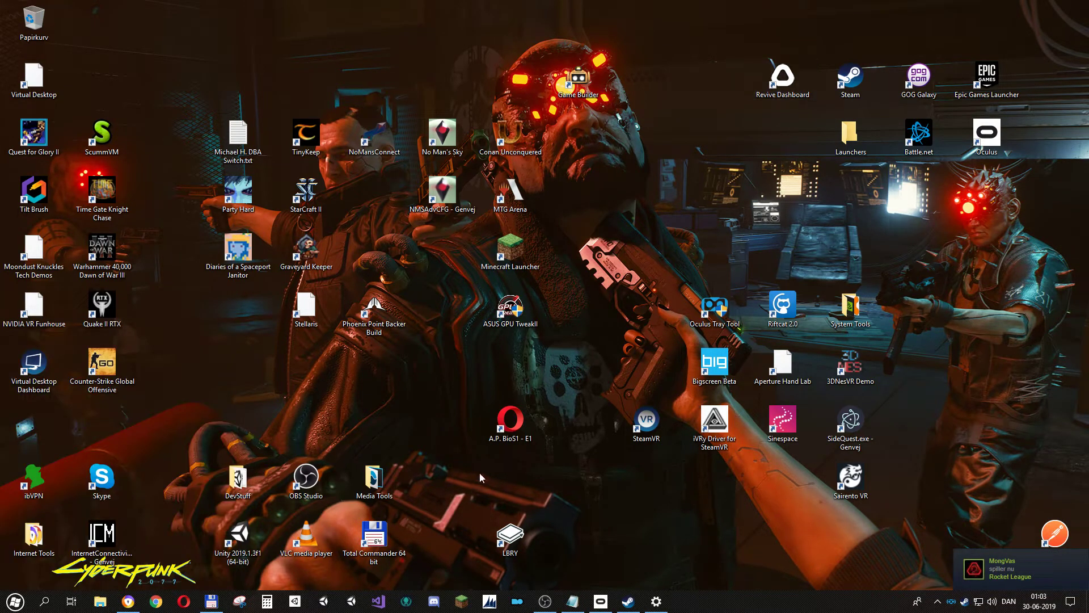
Switch to the browser and review Revive's GitHub release entries for versions 1.7.0 and 1.6.4
left_click(129, 601)
scroll(498, 397, "down", 2)
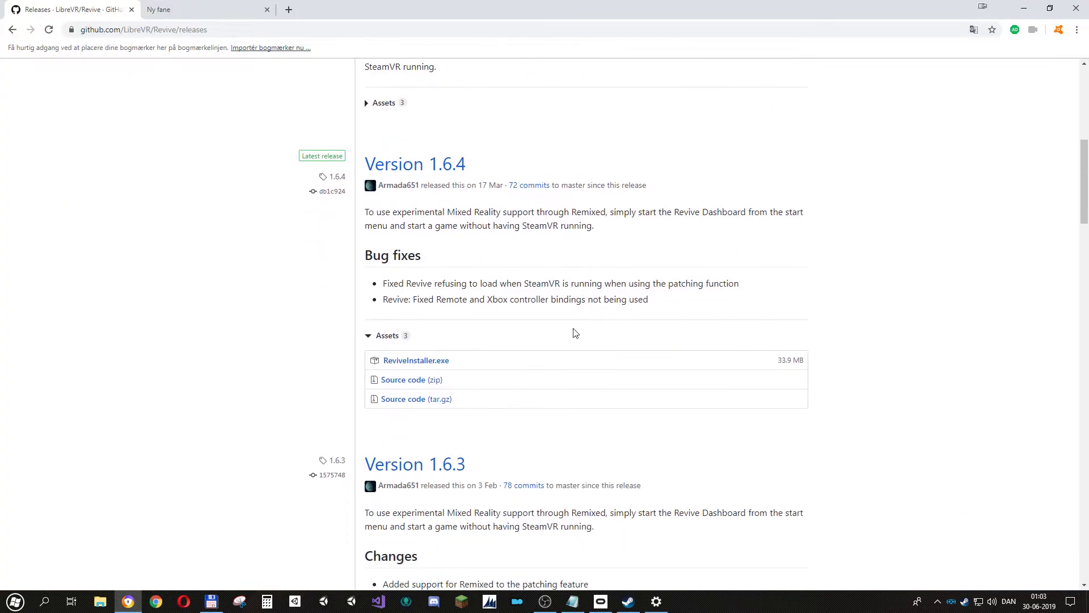
scroll(574, 334, "up", 4)
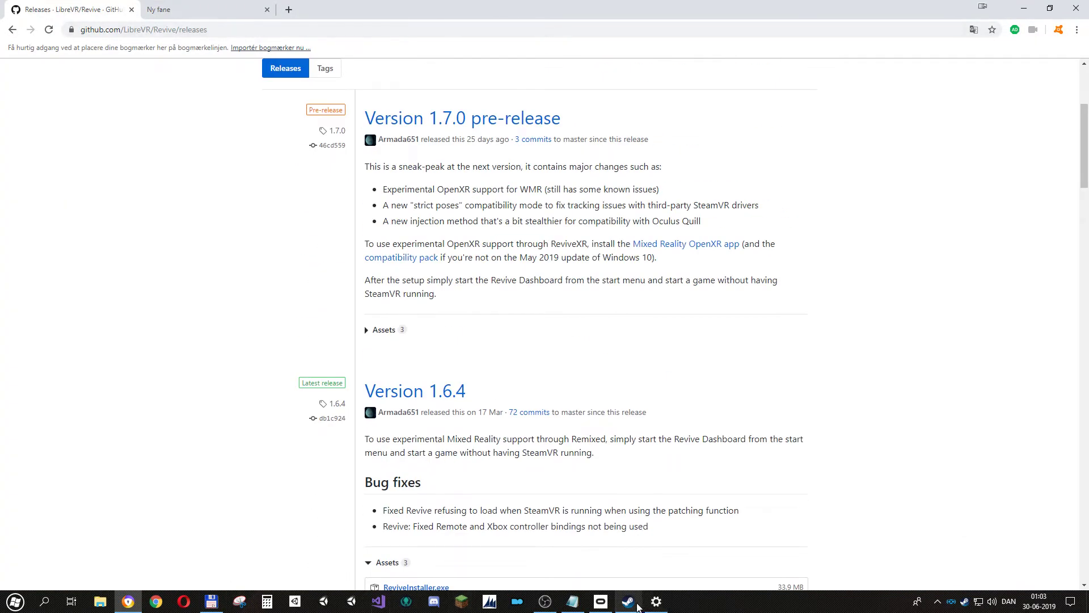
Check the Steam library, switch to the Oculus library and open the details of Budget Cuts showing its install location
left_click(628, 601)
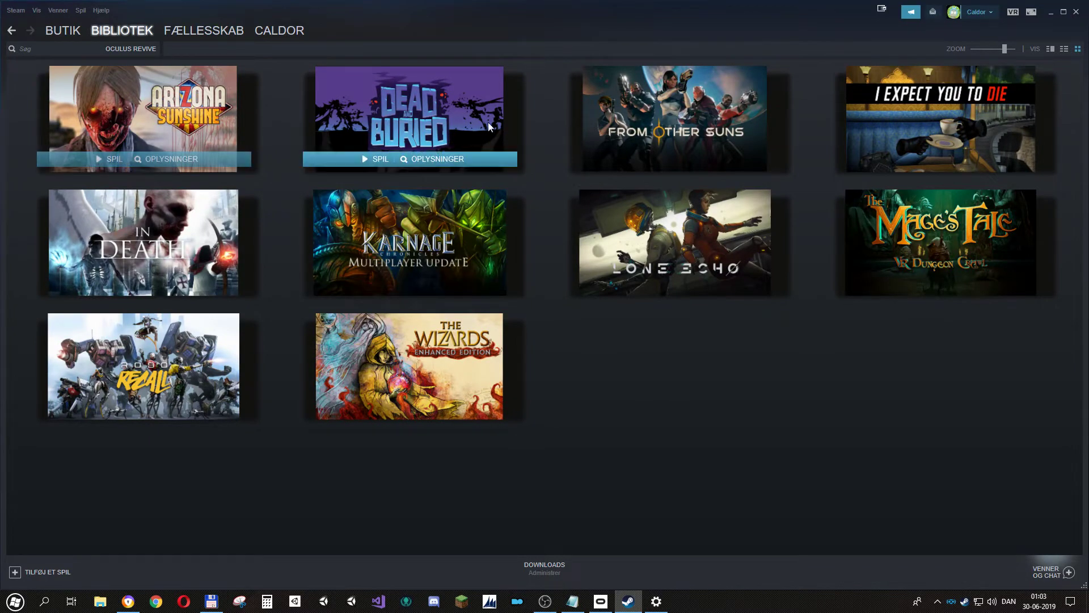
left_click(600, 603)
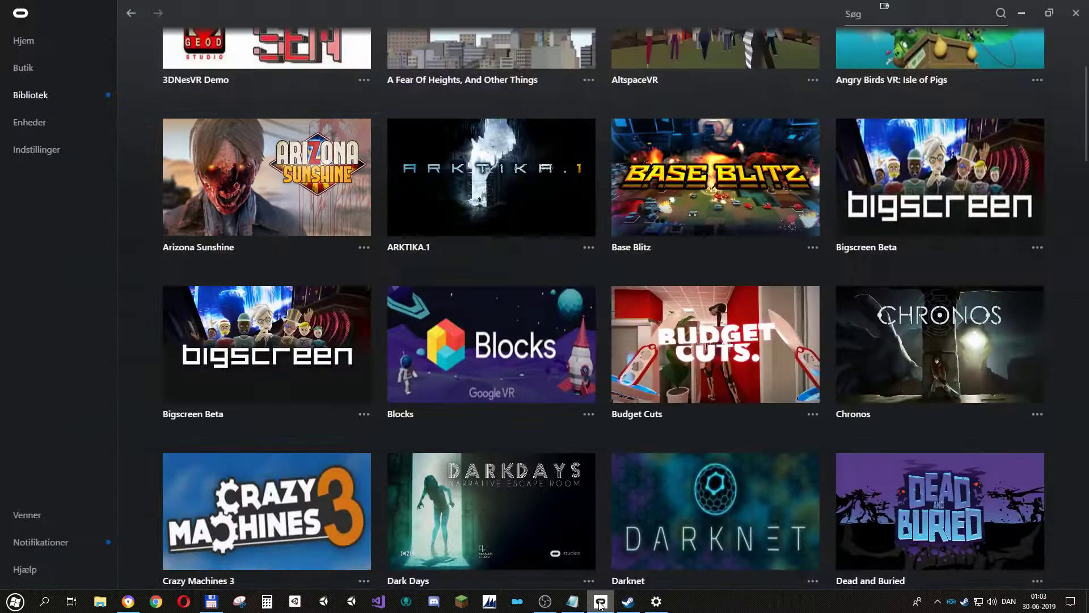
mouse_move(706, 339)
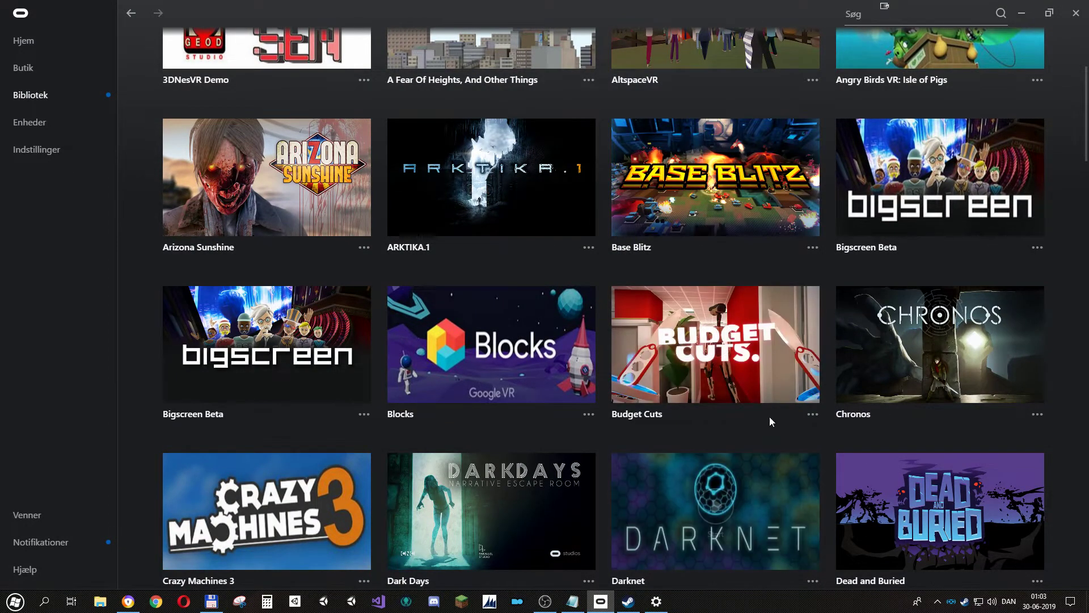
mouse_move(668, 351)
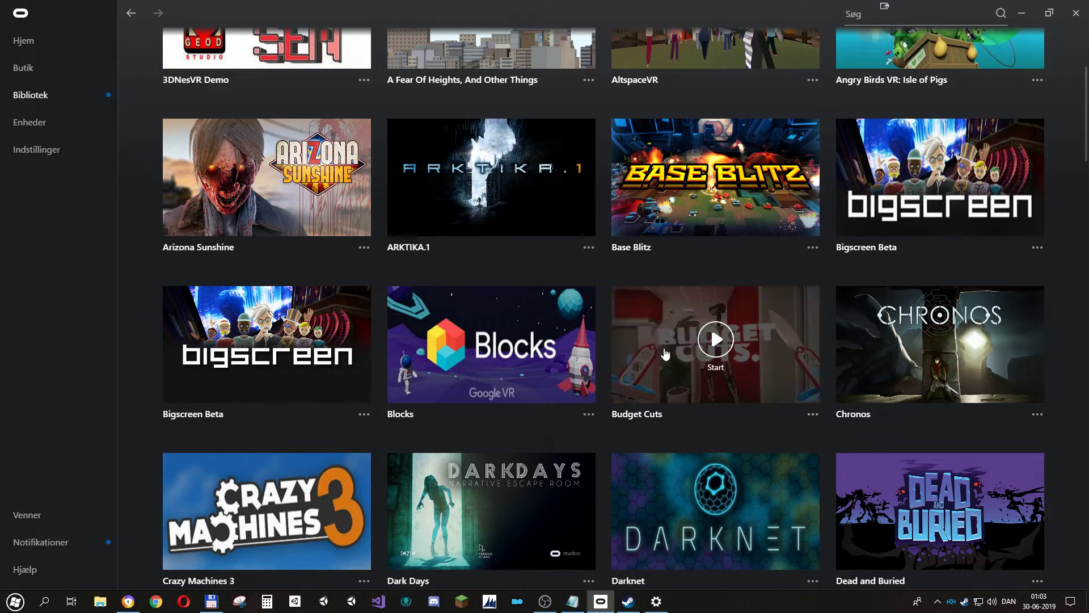
left_click(813, 415)
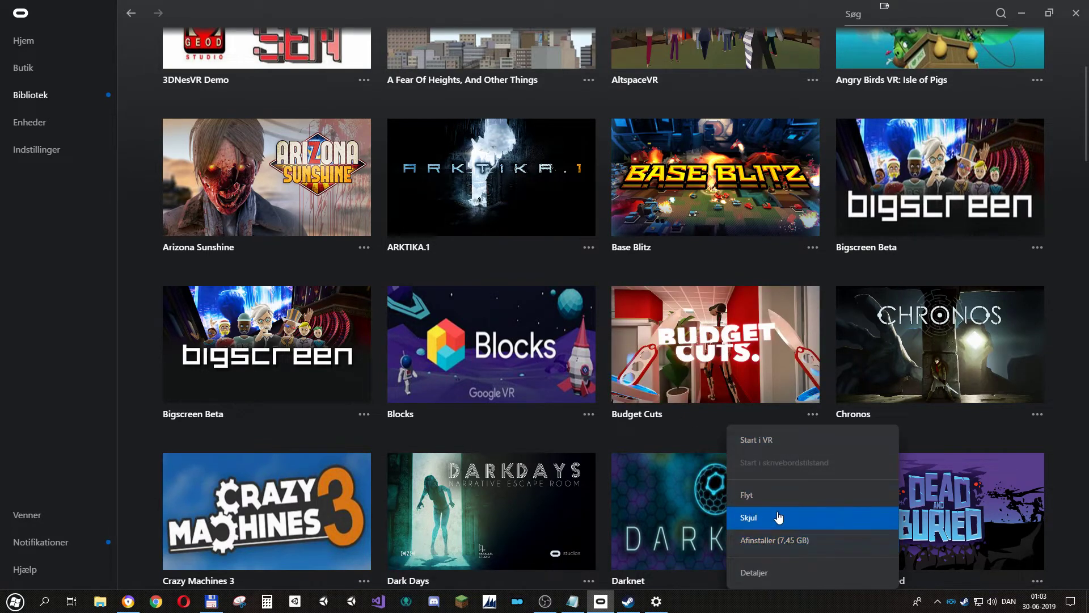
left_click(787, 583)
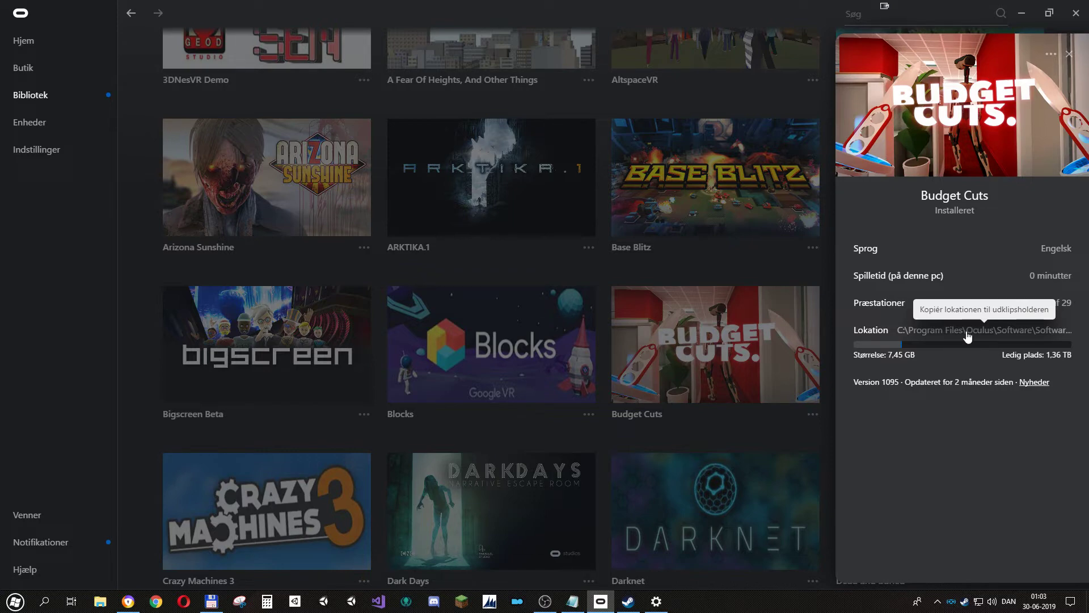
Open File Explorer at C:\Program Files\Oculus\Software\Software\neat-corporation-budget-cuts\
left_click(110, 607)
left_click(283, 191)
type("C:\\Program Files\\Oculus\\Software\\Software\\neat-corporation-budget-cuts\\")
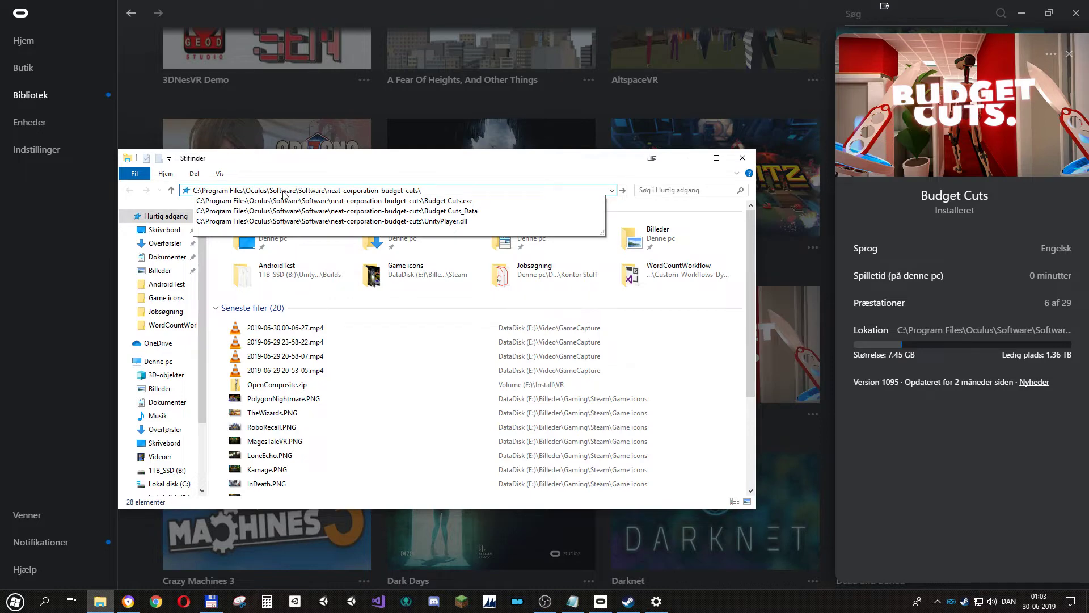
key("Return")
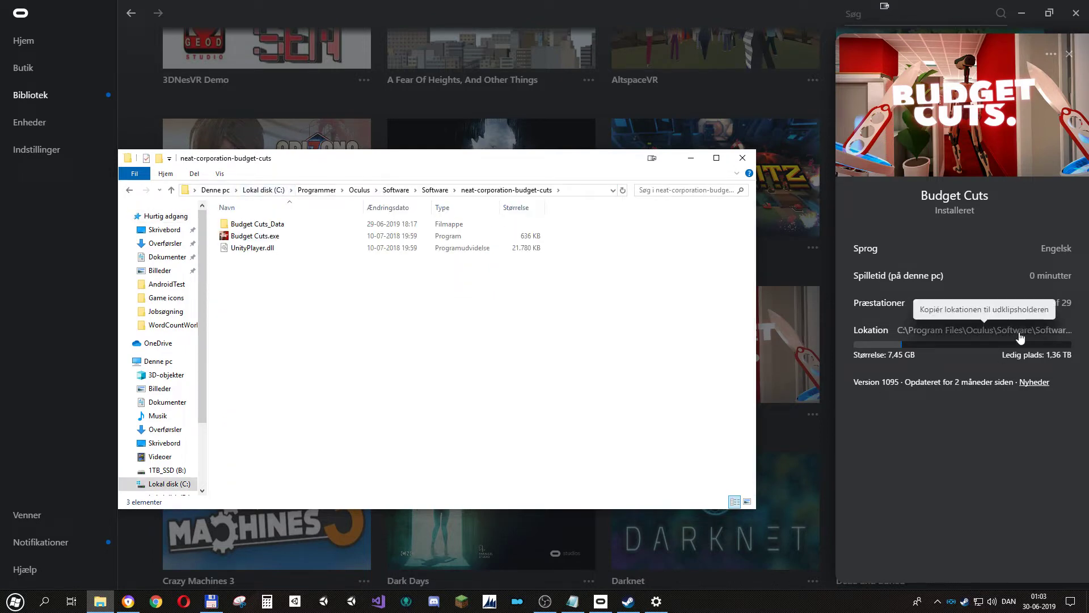
Look through the contents of the Budget Cuts_Data folder and return to the neat-corporation-budget-cuts folder
double_click(284, 224)
left_click(274, 236)
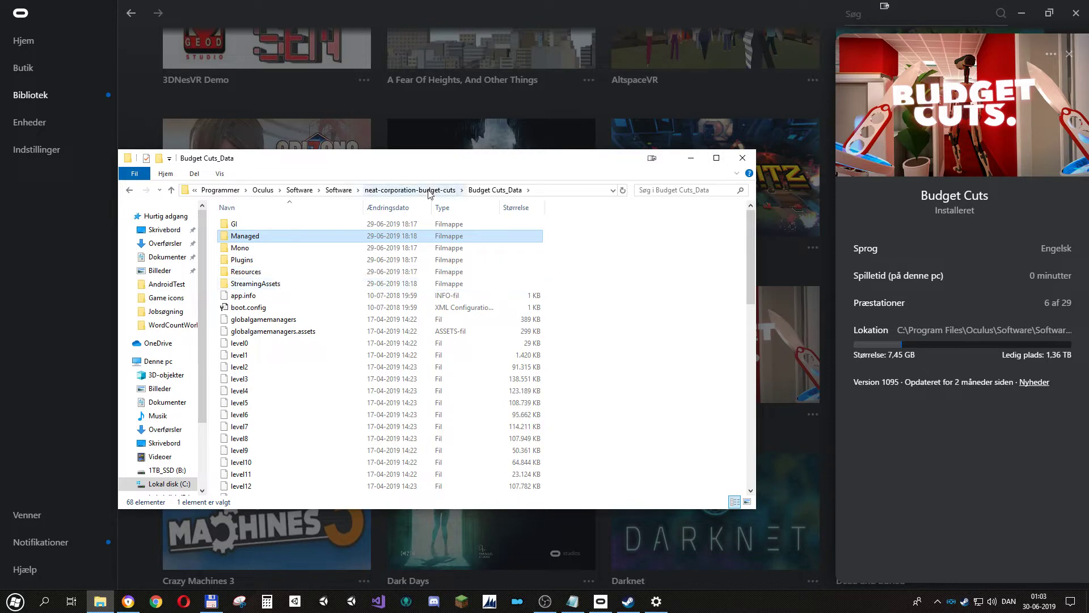
scroll(341, 340, "down", 13)
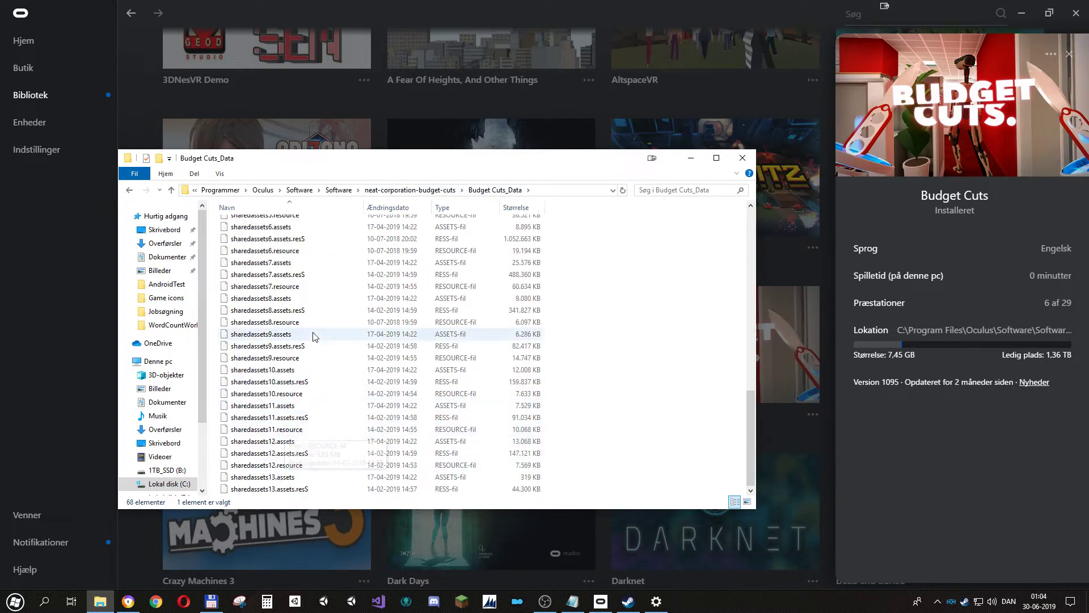
scroll(312, 336, "up", 13)
key("BackSpace")
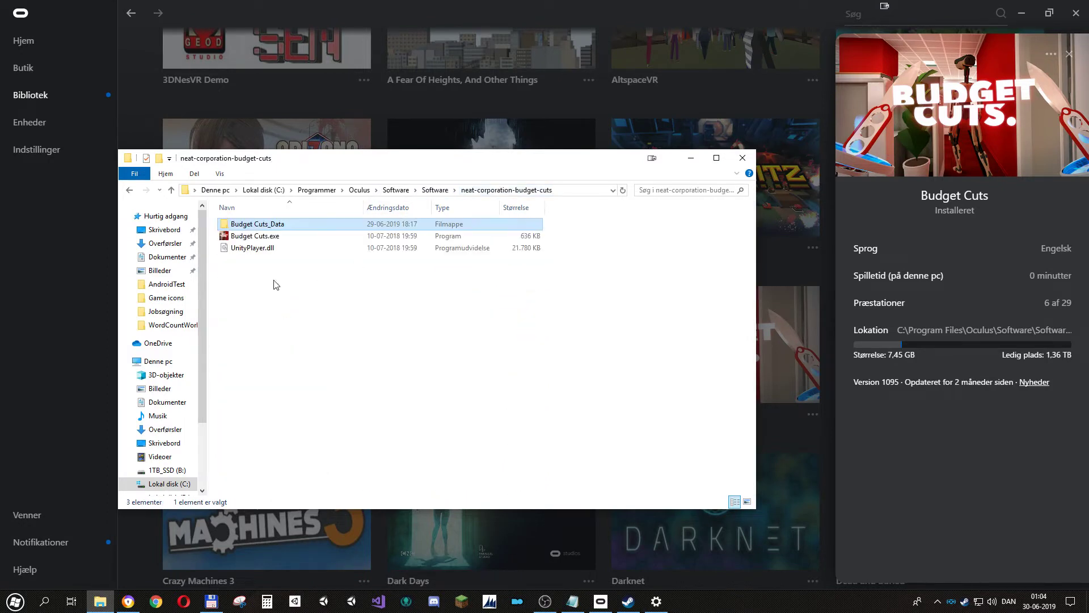
Create a shortcut to Budget Cuts.exe in its folder and open the shortcut's properties at the target path
right_click(297, 239)
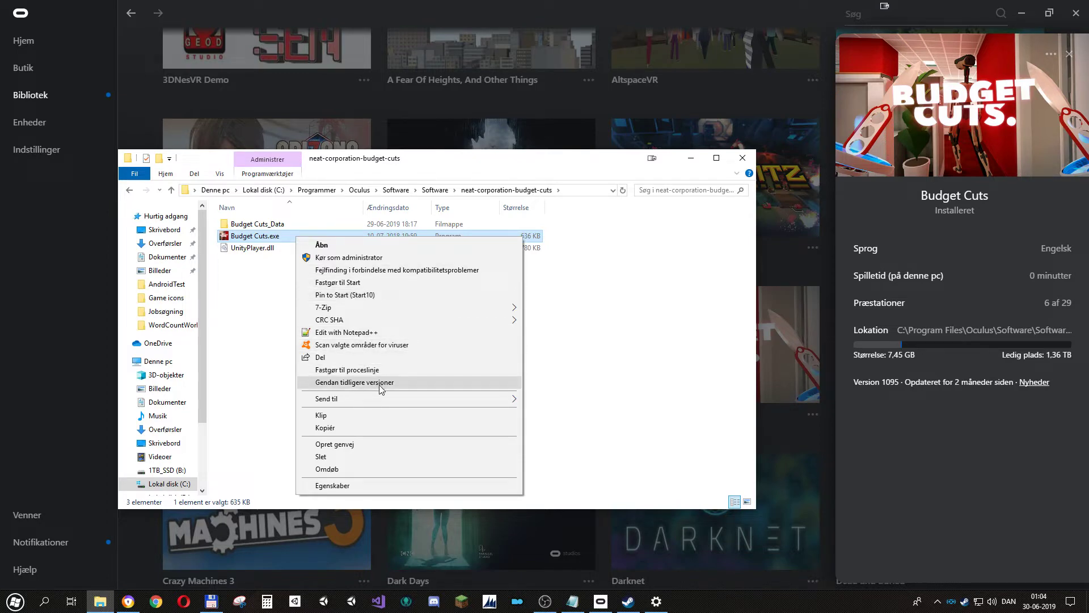
left_click(334, 443)
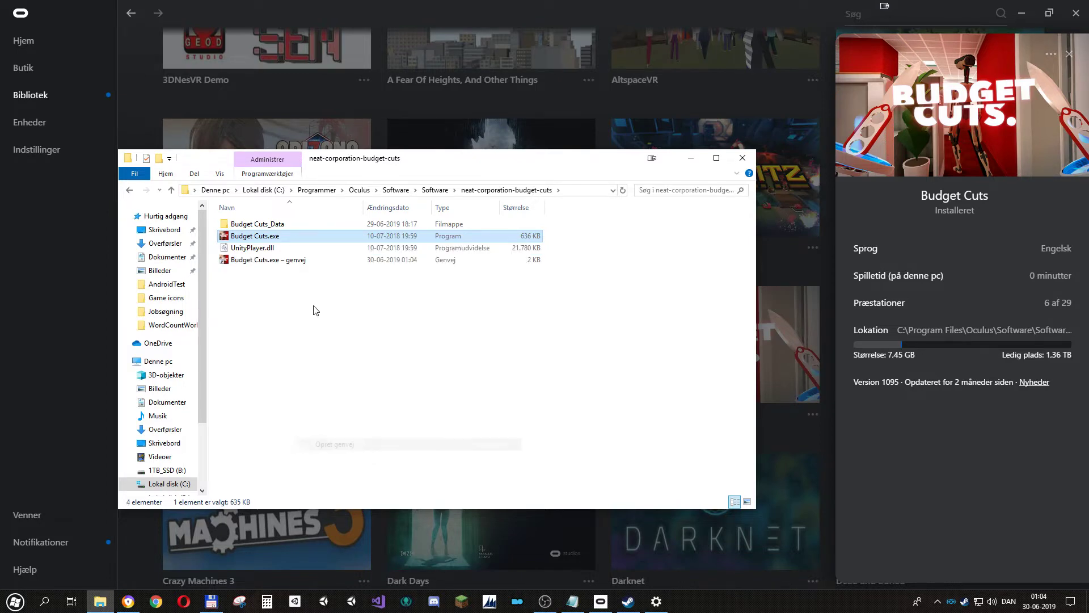
left_click(292, 248)
right_click(292, 248)
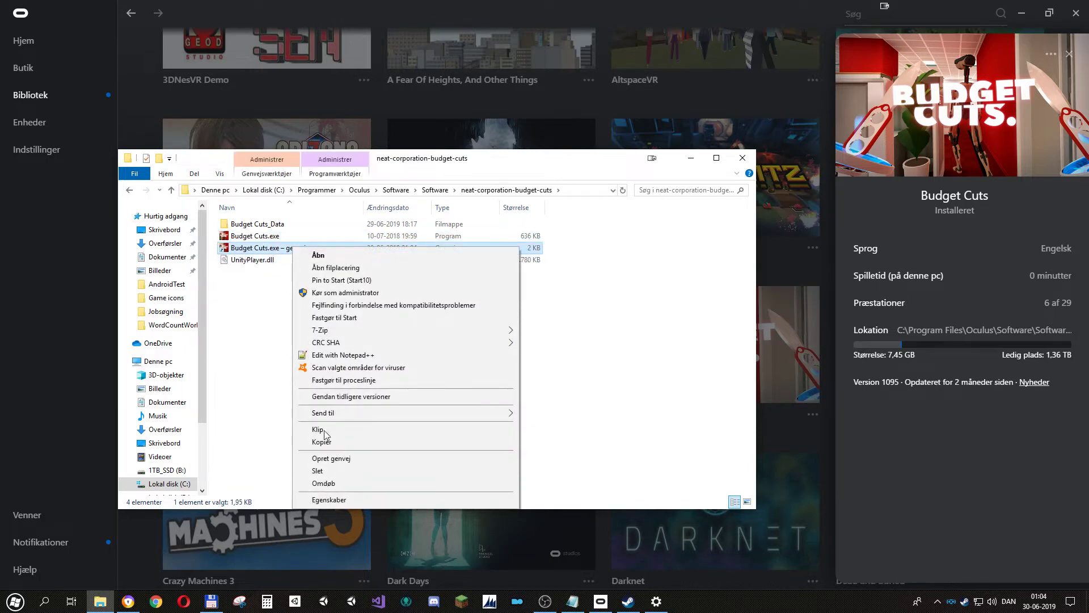
left_click(327, 499)
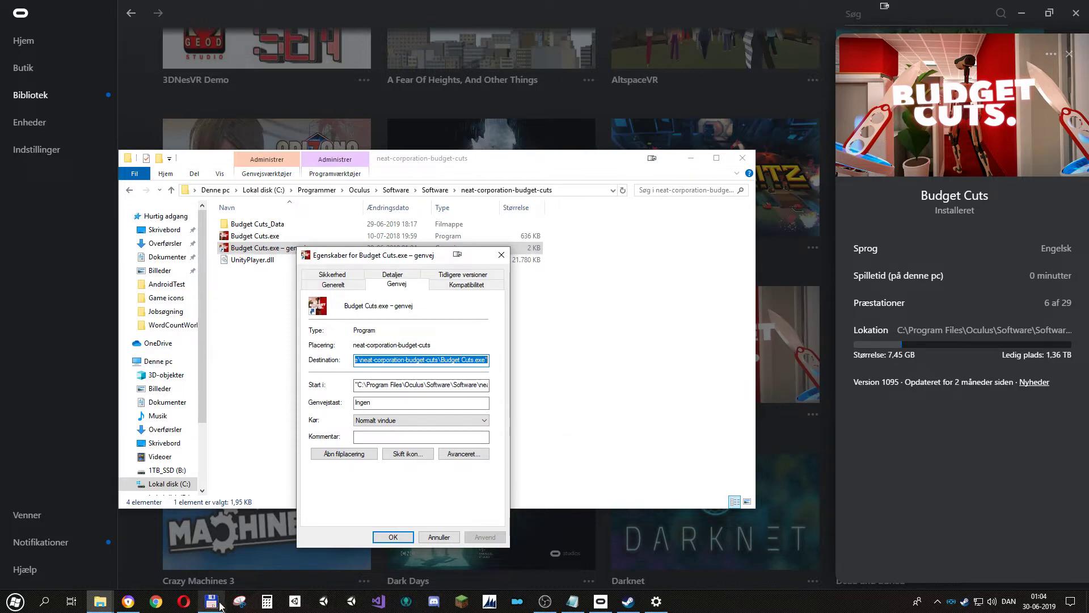
In Notepad's ReviveInjector.txt.bat, add a line reading "C:\Program Files\Oculus\Software\Software\neat-corporation-budget-cuts\Budget Cuts.exe", quotes included
left_click(576, 602)
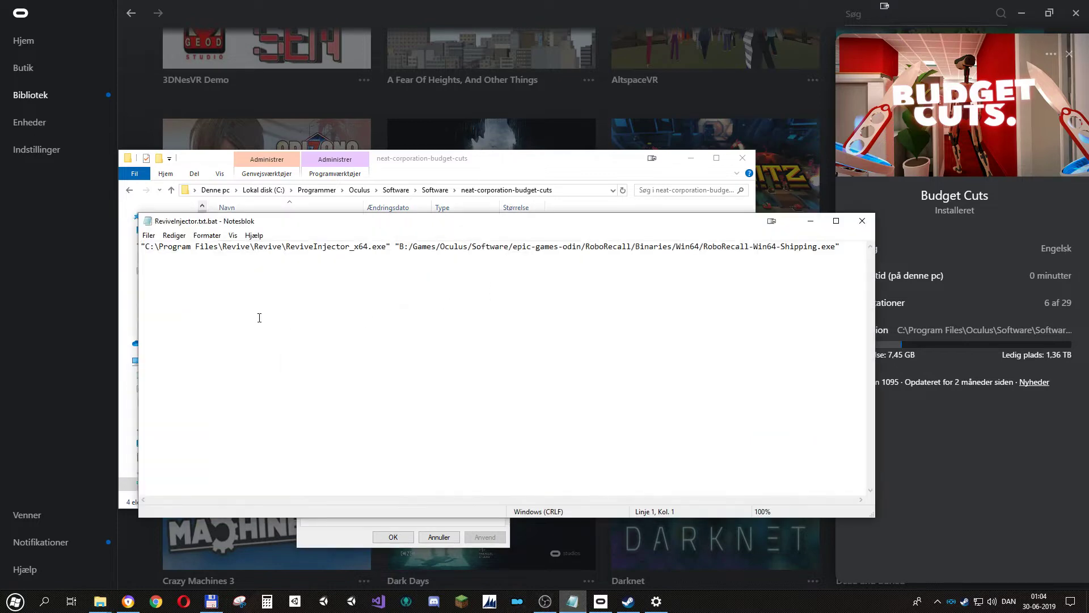
left_click_drag(149, 250, 391, 251)
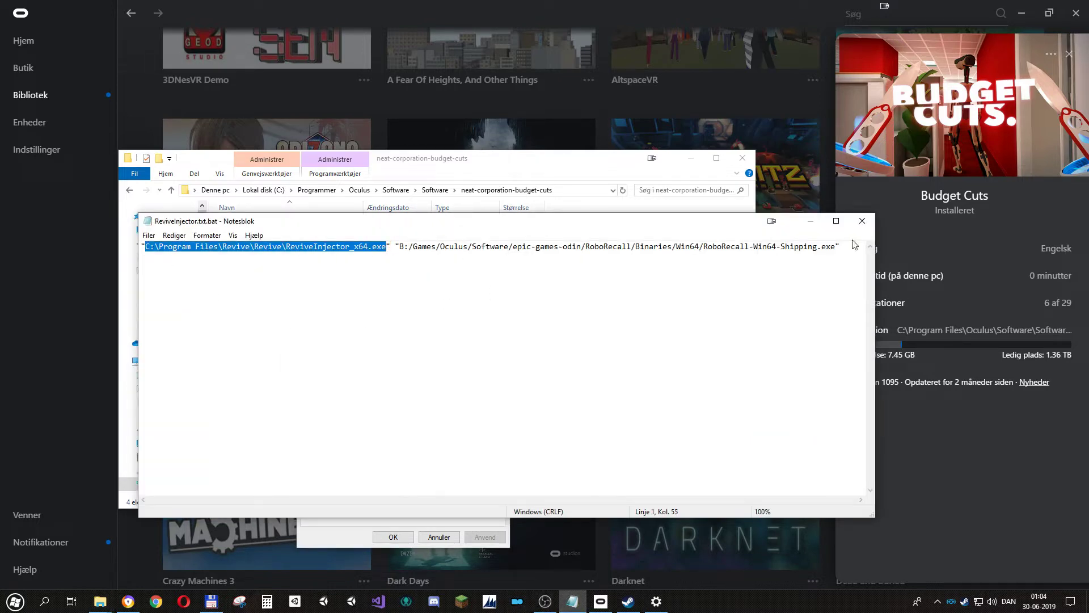
left_click_drag(835, 246, 397, 249)
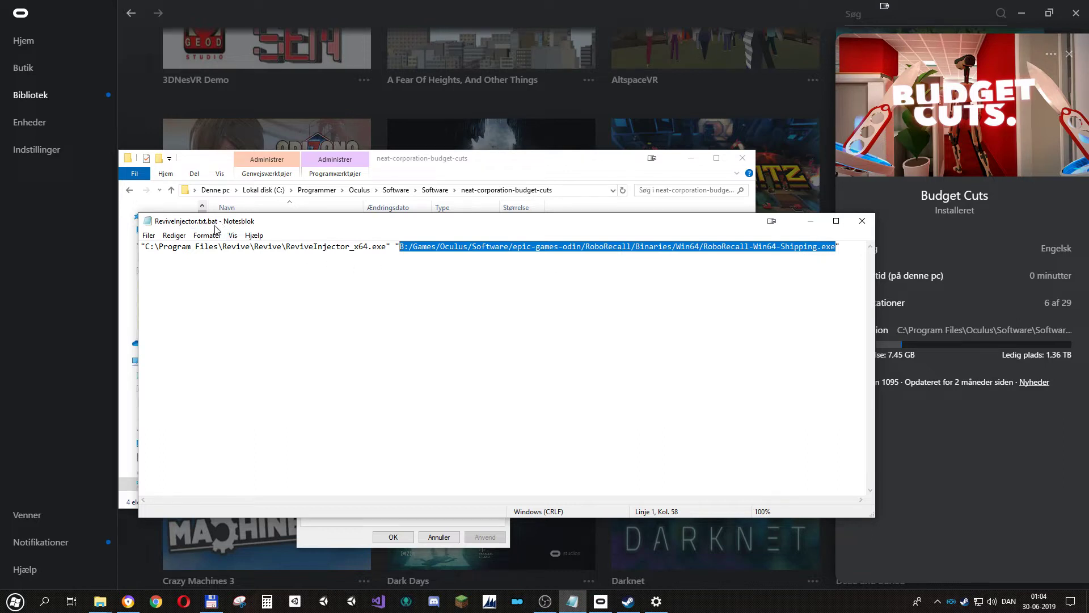
left_click(849, 247)
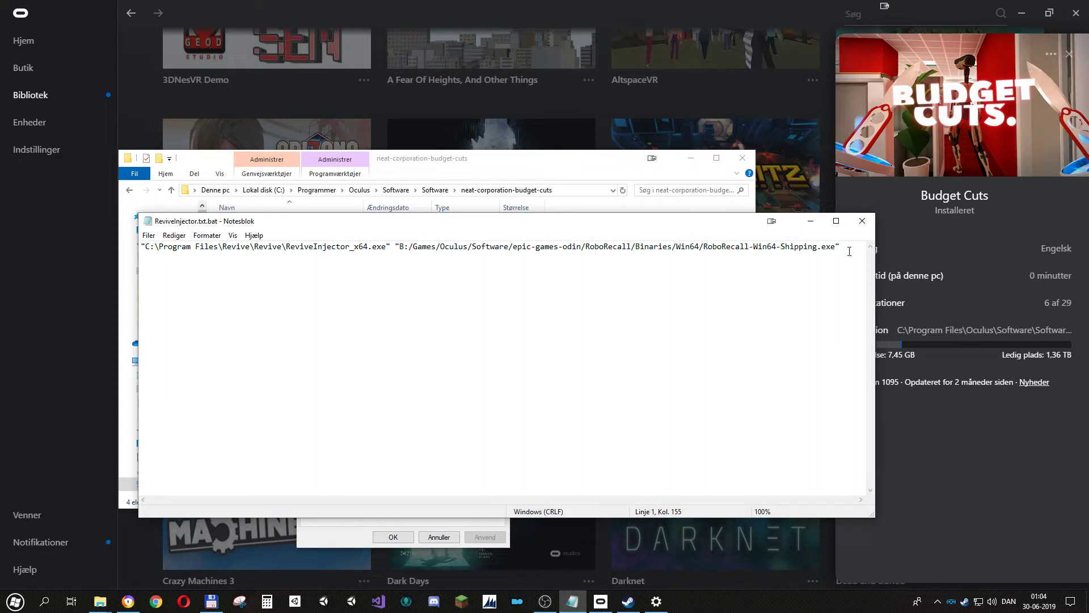
type("\"C:\\Program Files\\Oculus\\Software\\Software\\neat-corporation-budget-cuts\\Budget Cuts.exe\"")
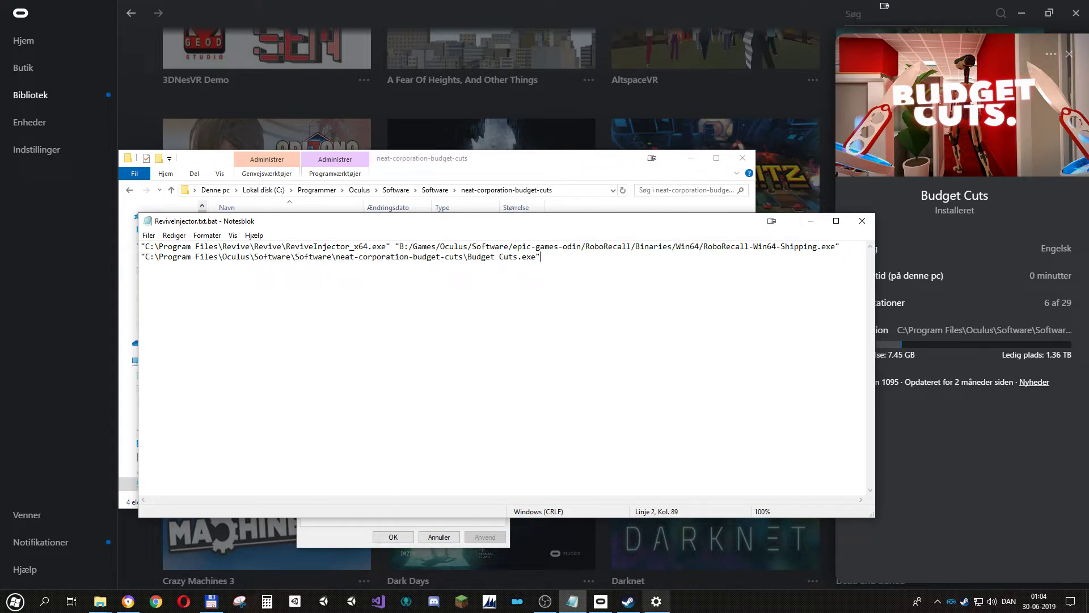
Switch to Steam and start adding a non-Steam game to the library by browsing for its program file
left_click(634, 609)
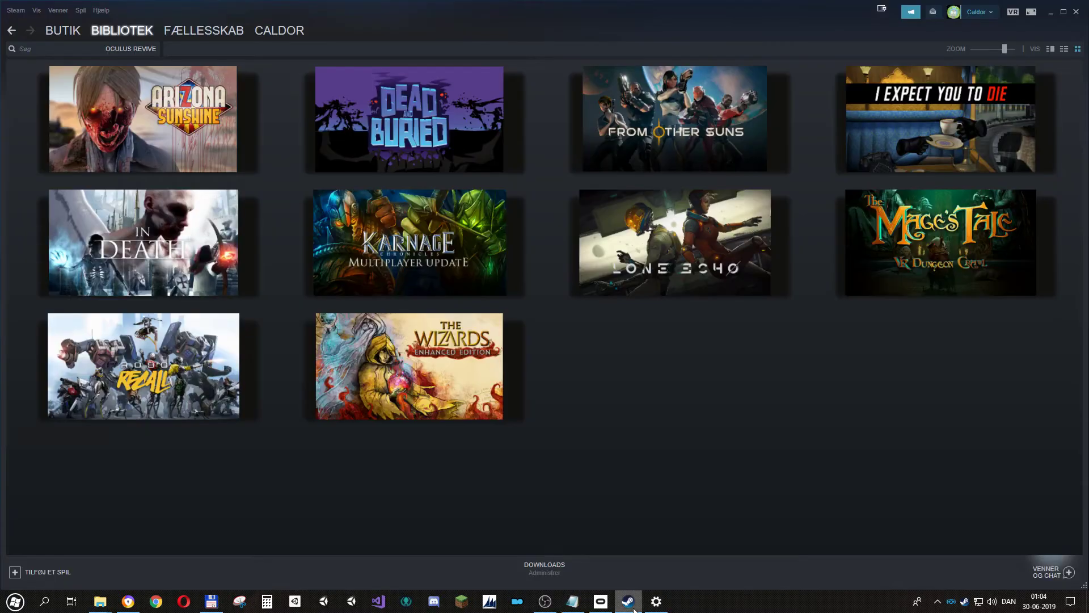
left_click(80, 10)
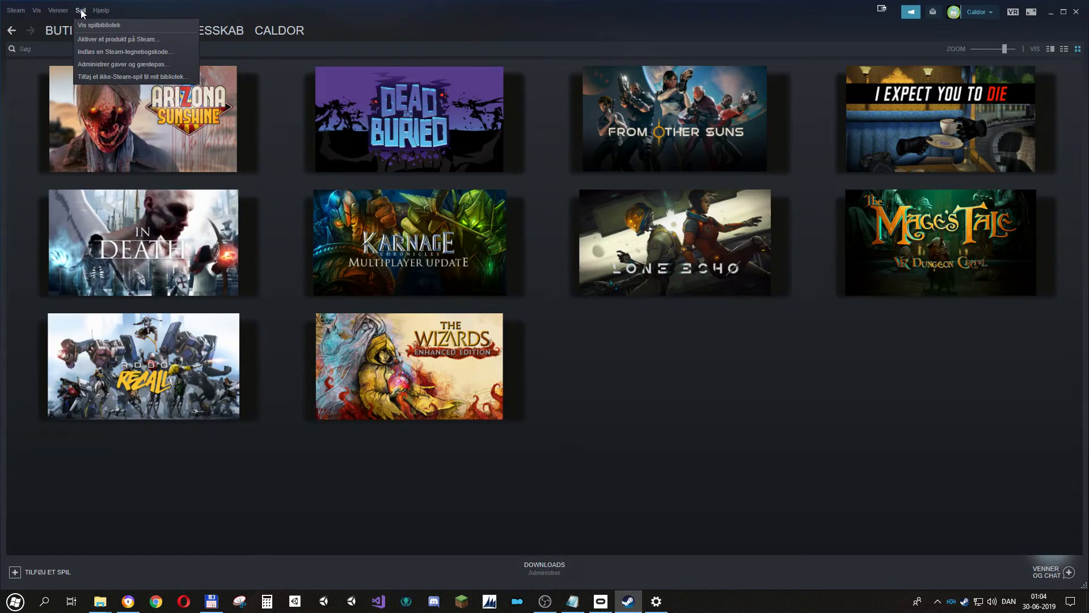
left_click(96, 76)
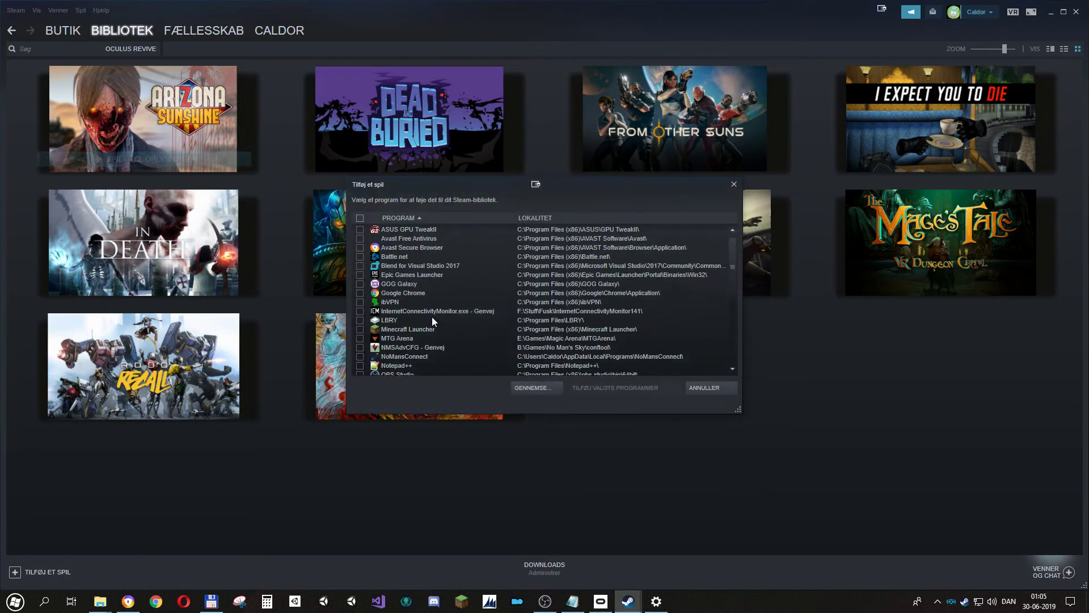
left_click(536, 389)
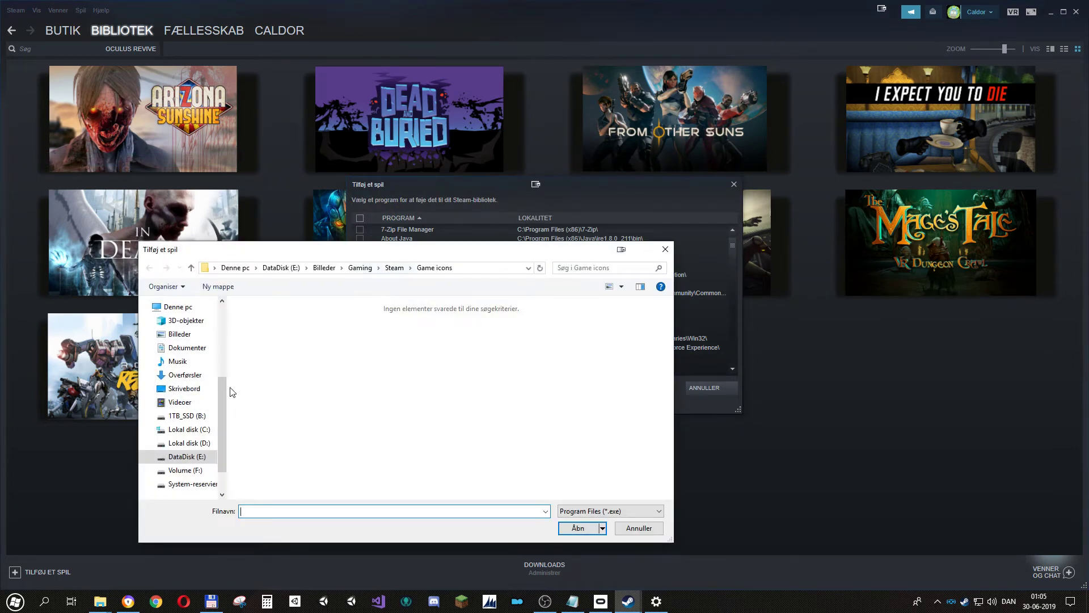
Add ReviveInjector_x64.exe from C:\Program Files\Revive\Revive to the Steam library
left_click(202, 430)
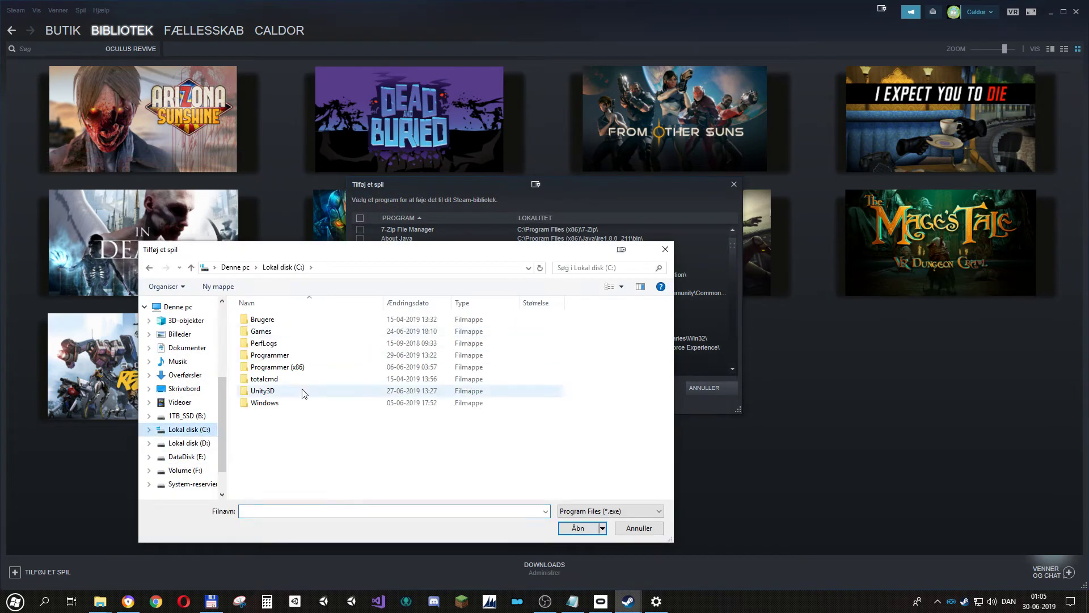
double_click(295, 355)
scroll(311, 389, "down", 5)
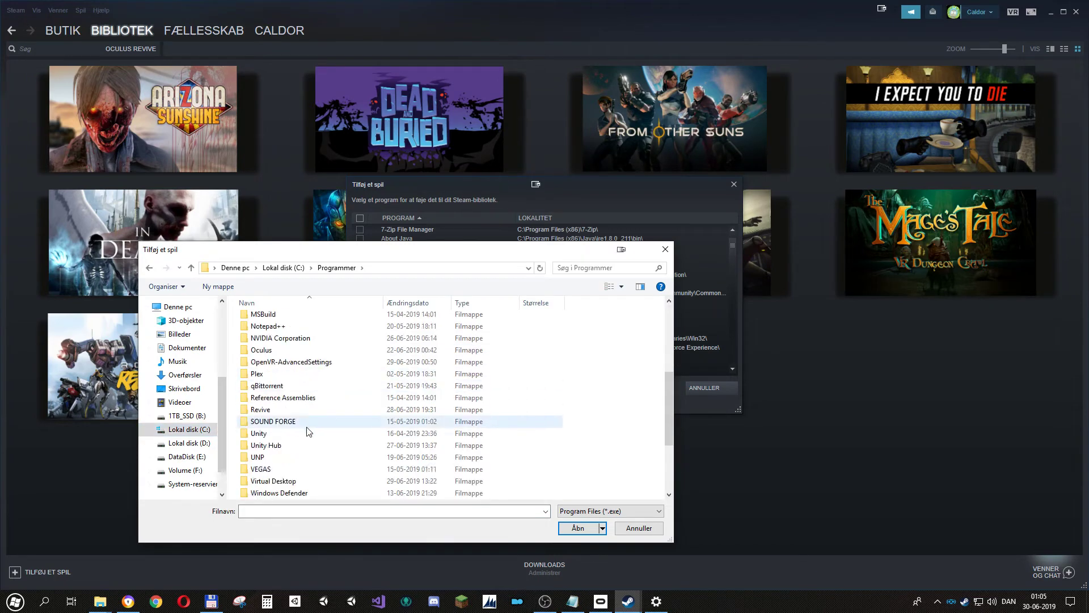
scroll(306, 431, "down", 1)
left_click(287, 374)
double_click(287, 375)
scroll(287, 398, "down", 5)
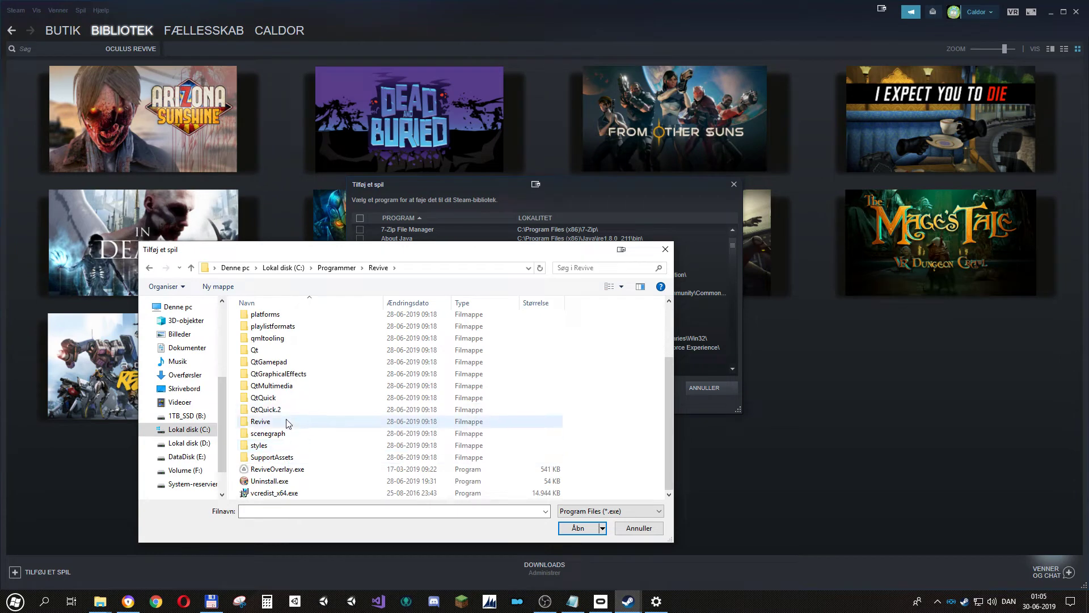
double_click(286, 423)
left_click(306, 343)
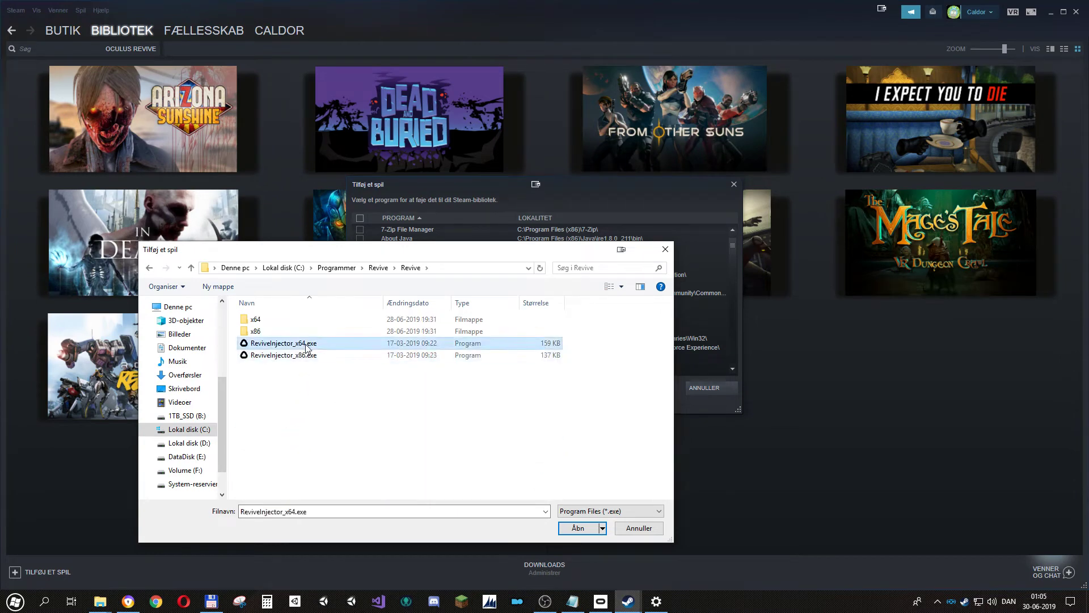
left_click(576, 530)
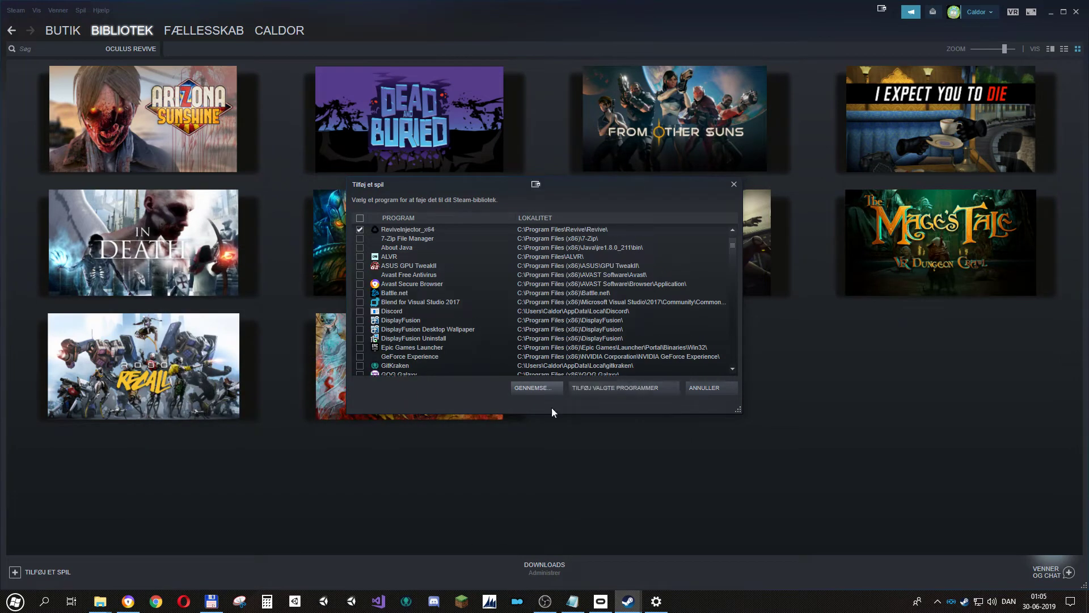
left_click(642, 390)
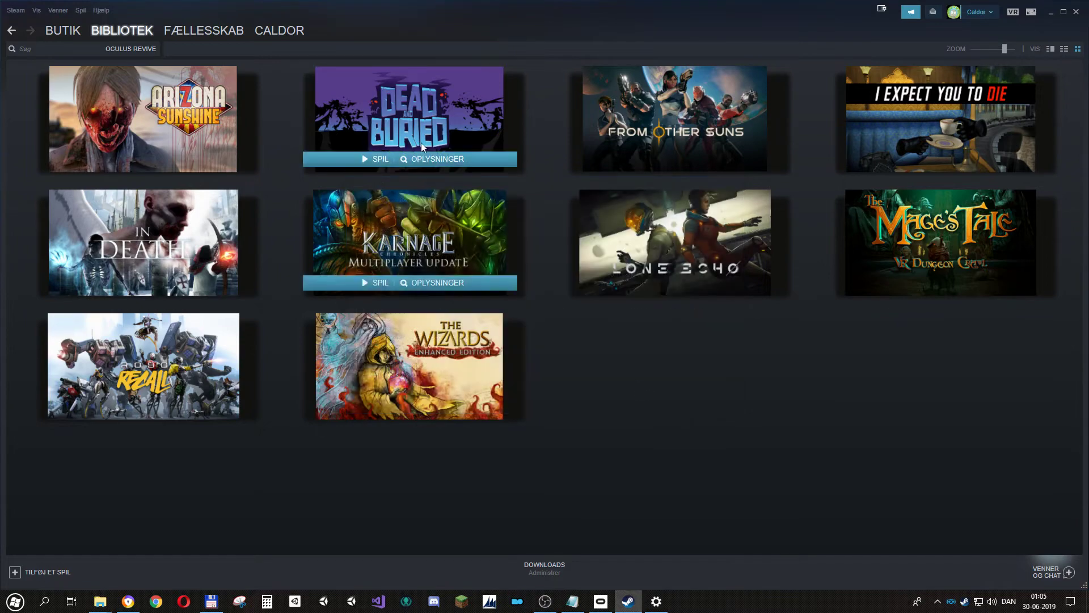
Show all games in the library, search for "revive" and open the properties of ReviveInjector_x64
left_click(124, 49)
left_click(136, 63)
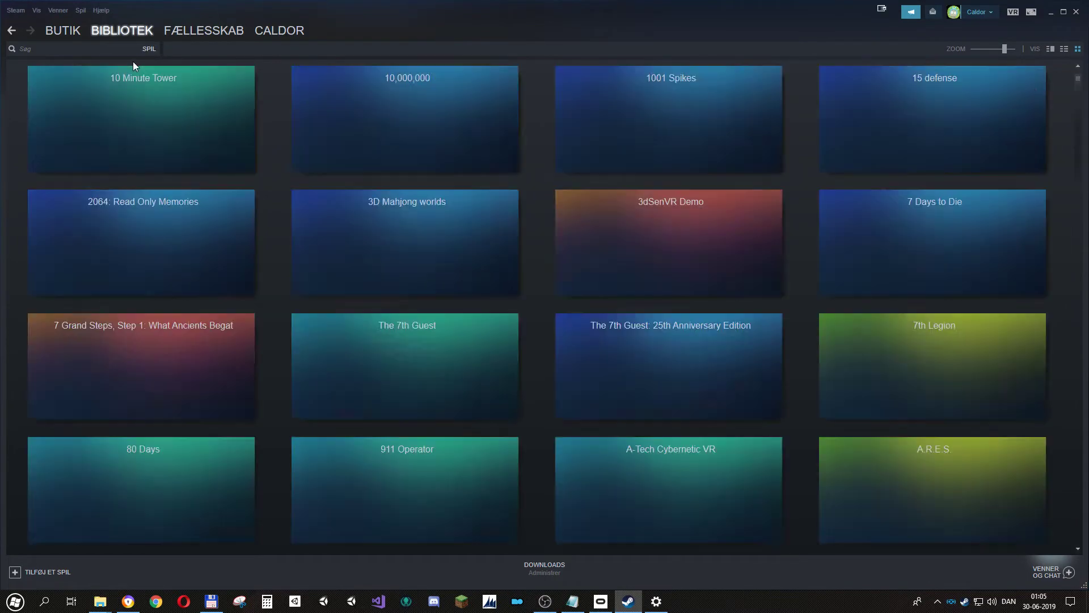
left_click(108, 51)
type("revive")
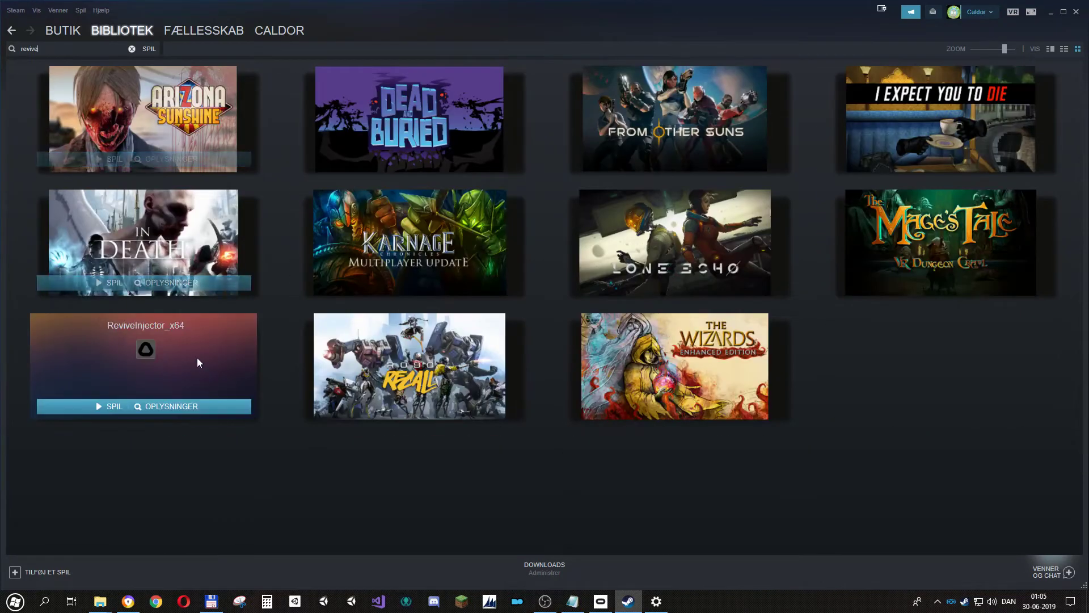
right_click(175, 368)
left_click(201, 449)
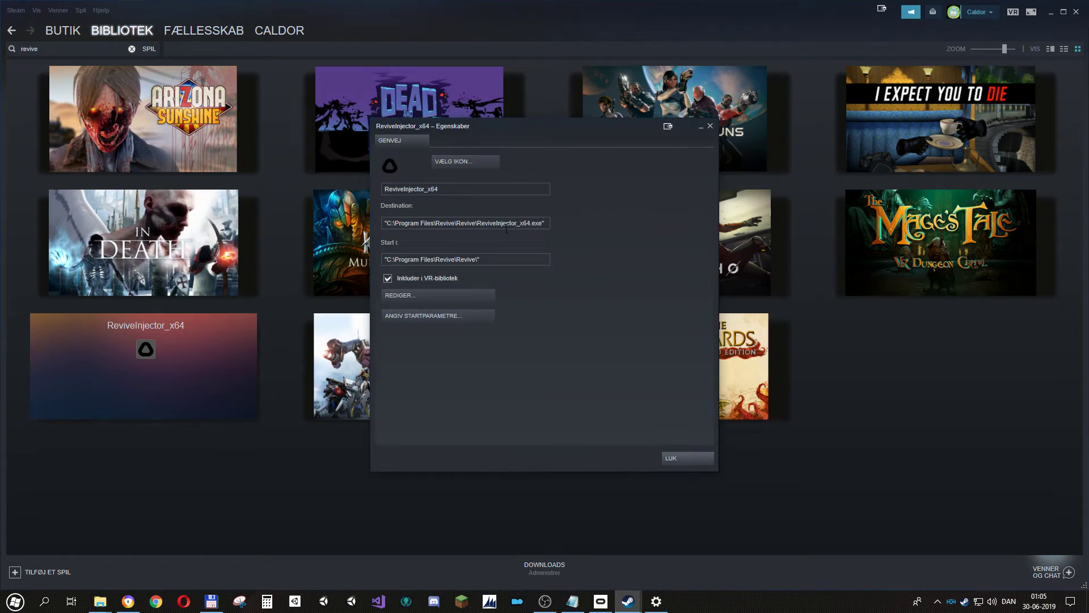
Set the shortcut's launch options to "C:\Program Files\Oculus\Software\Software\neat-corporation-budget-cuts\Budget Cuts.exe", quotes included
left_click_drag(517, 225, 568, 227)
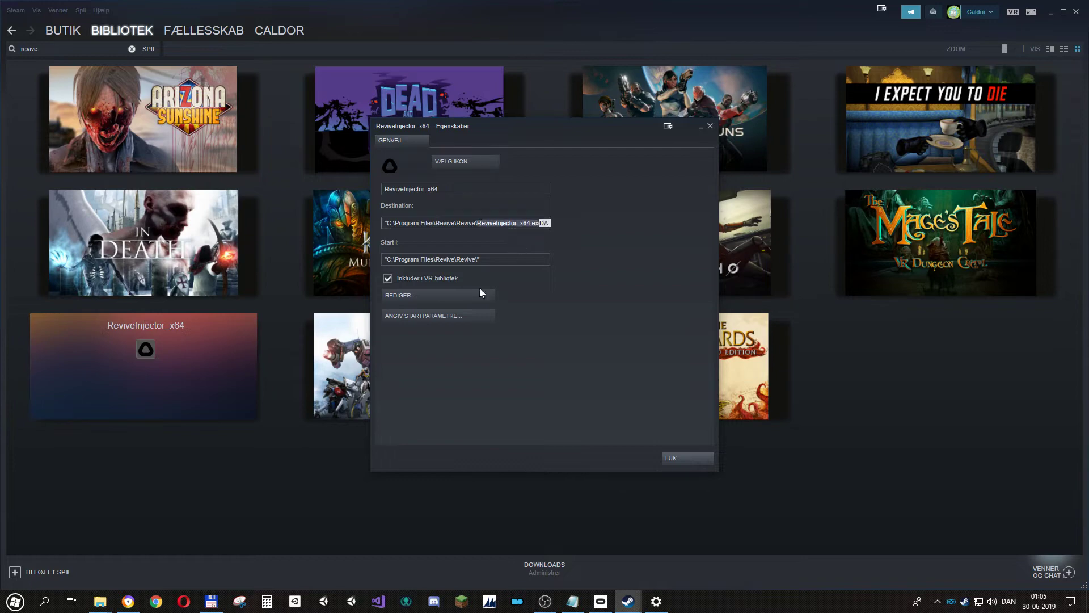
left_click(450, 319)
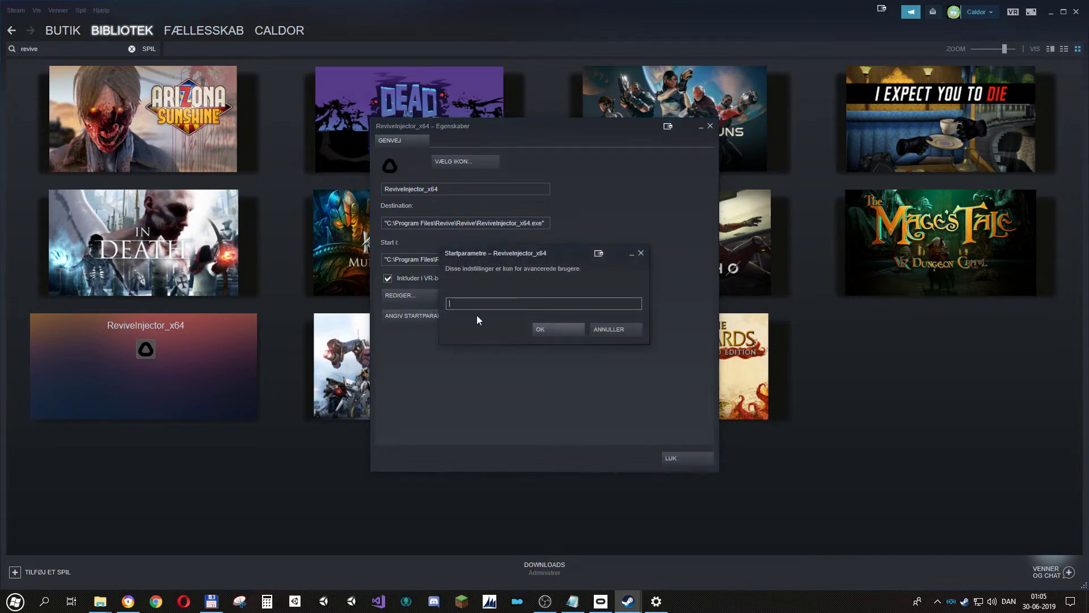
key("ctrl+v")
key("ctrl+a")
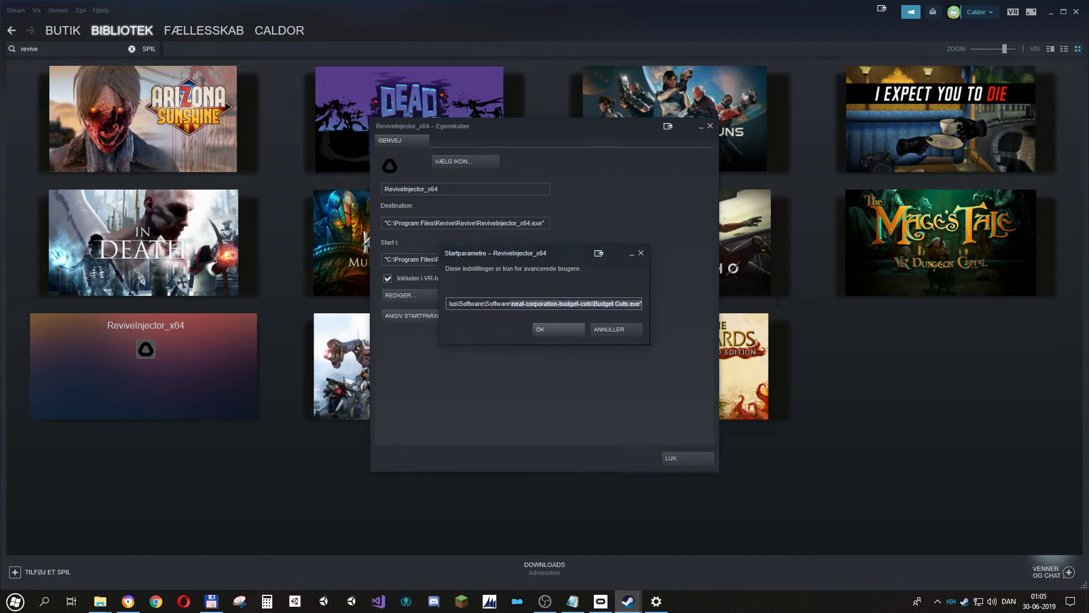
left_click(577, 330)
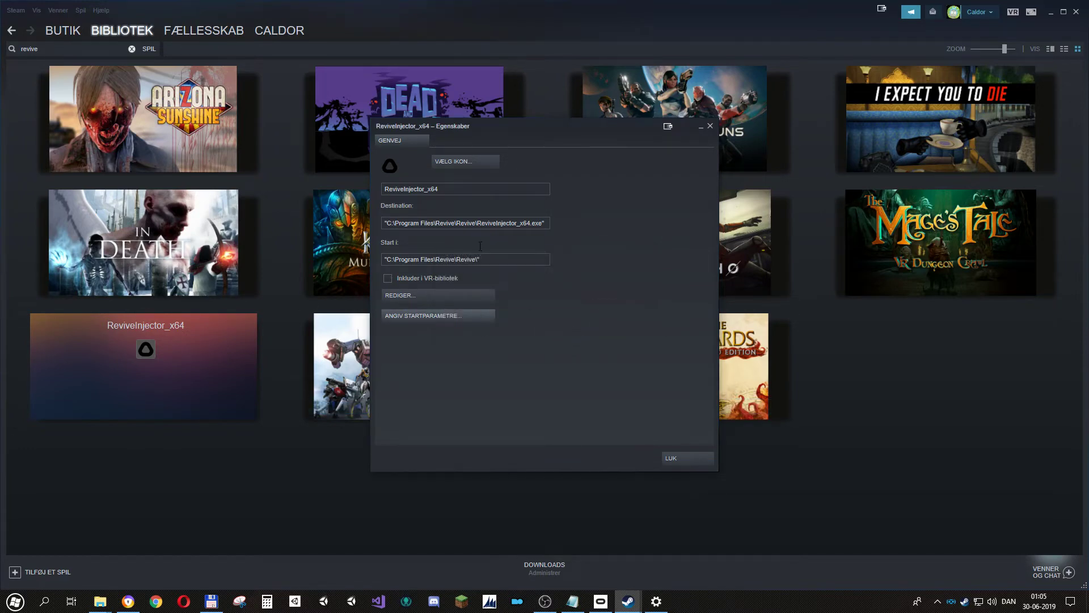
Include the shortcut in the VR library and name it Budget Cuts
left_click(388, 278)
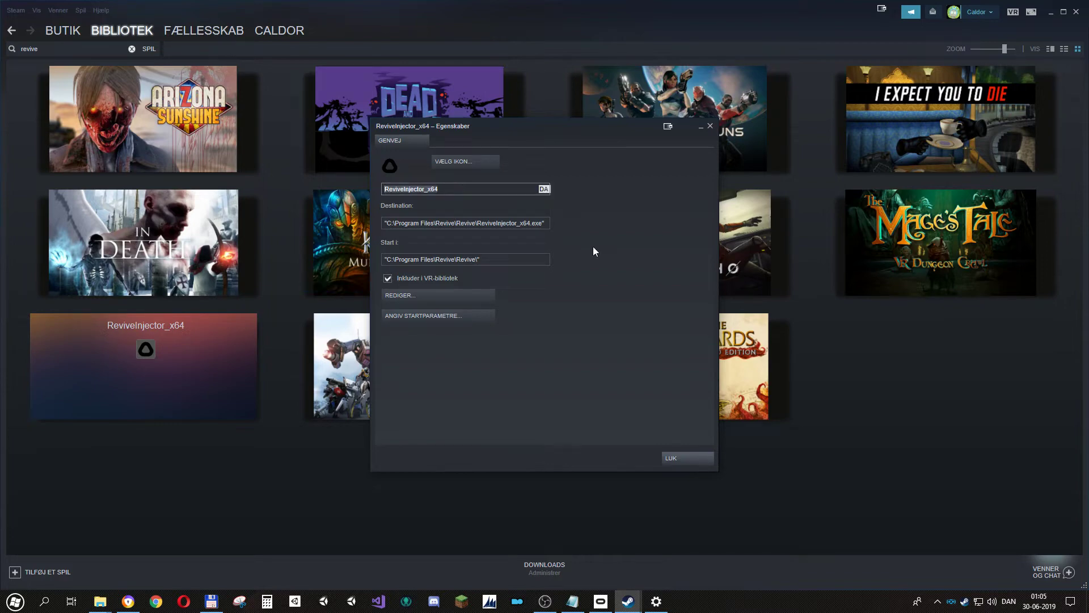
type("Budget Cuts")
Open the icon chooser for the shortcut and check the Budget Cuts path in the Notepad file
left_click(465, 162)
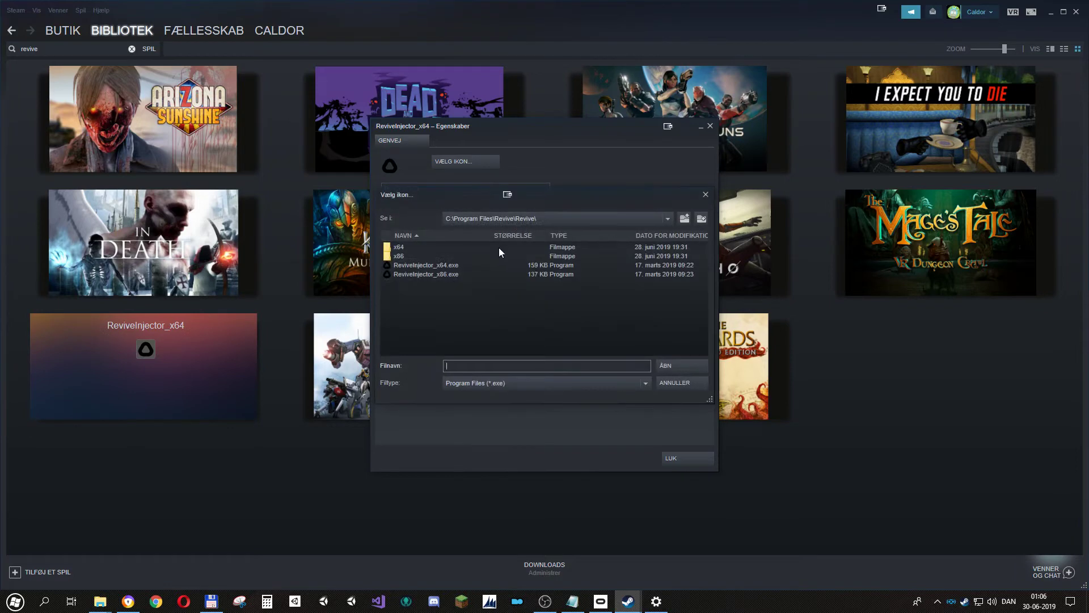
left_click(550, 219)
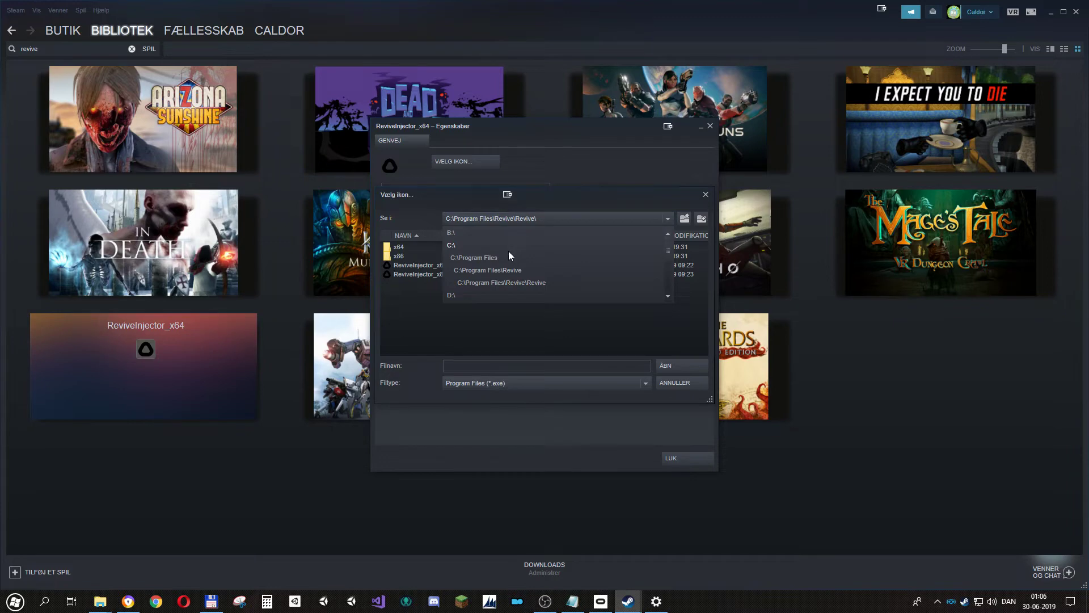
left_click(572, 603)
left_click(572, 603)
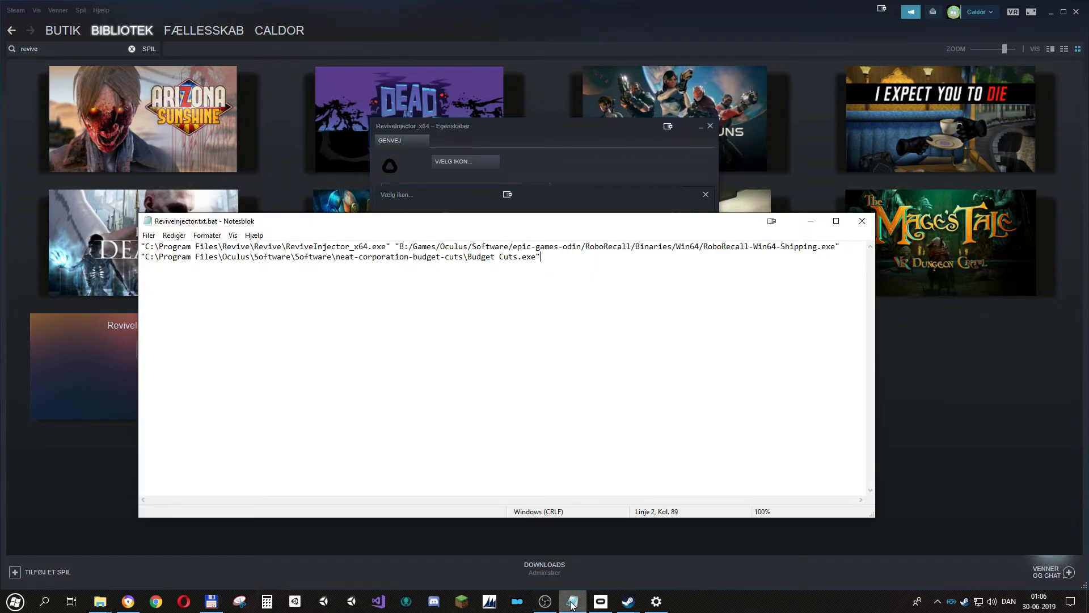
left_click(572, 602)
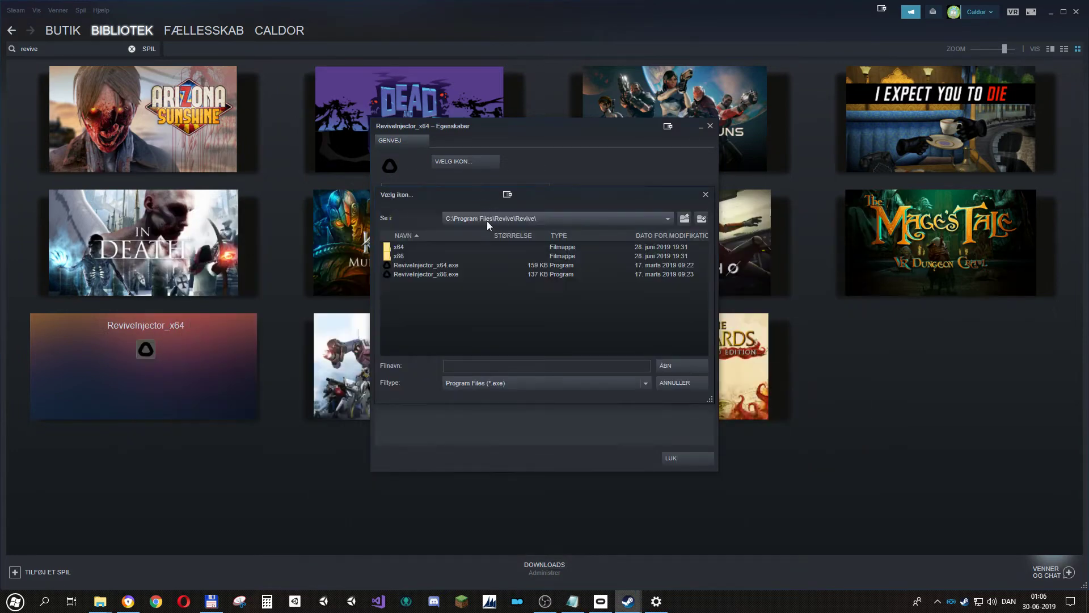
Browse the icon chooser up to the C: drive and into the Program Files folder
left_click(684, 220)
left_click(683, 221)
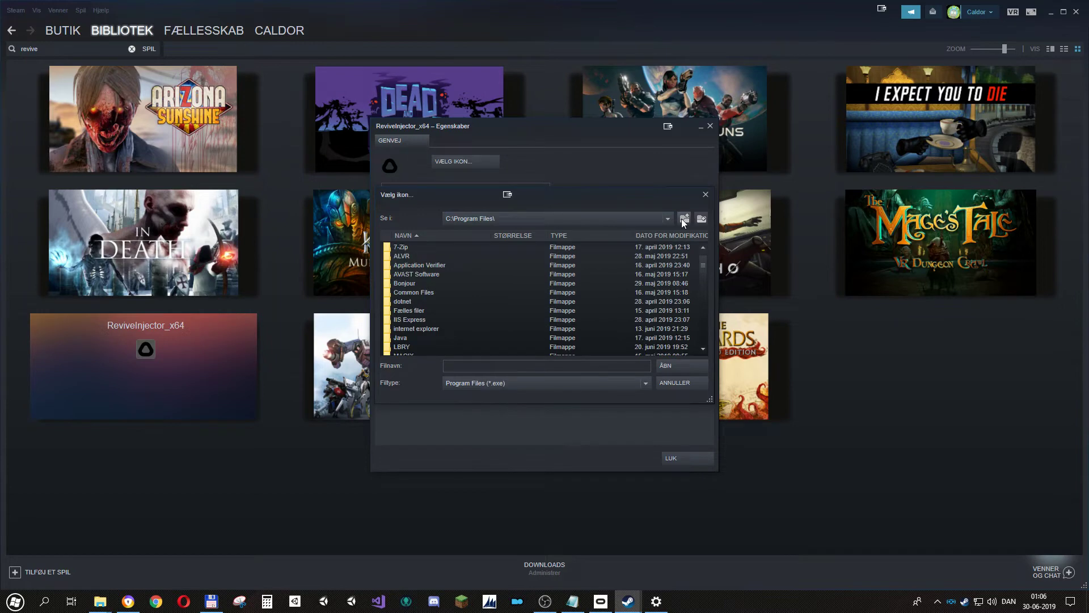
left_click(683, 222)
scroll(437, 273, "down", 1)
scroll(437, 274, "up", 1)
double_click(408, 264)
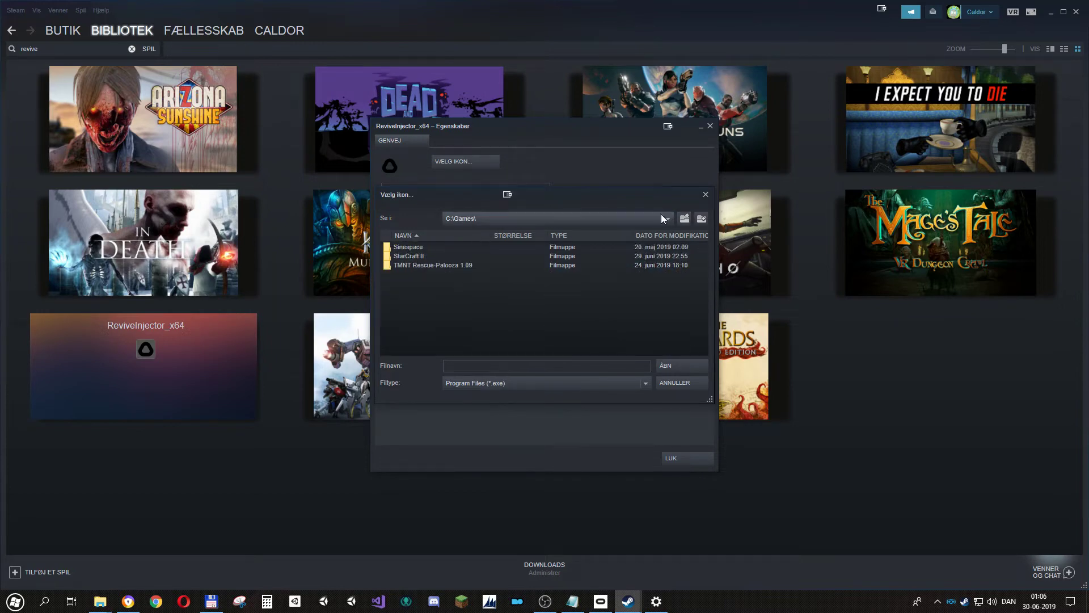
left_click(684, 219)
double_click(437, 284)
left_click(425, 274)
Recheck the game path in Notepad and browse the icon chooser to C:\Program Files\Oculus\Software\Software\
key("alt+Tab")
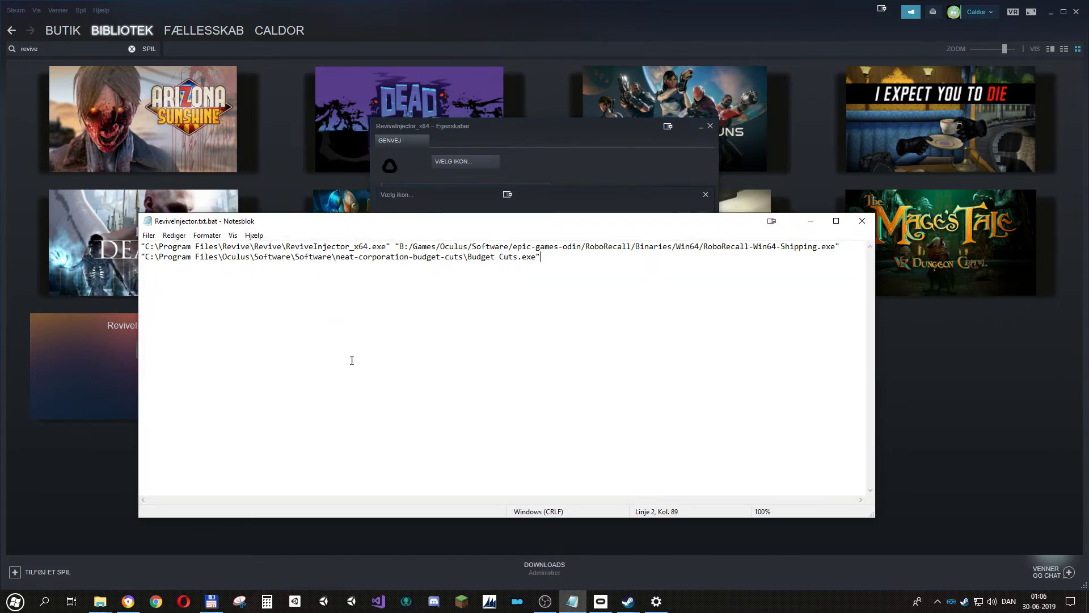
key("alt+Tab")
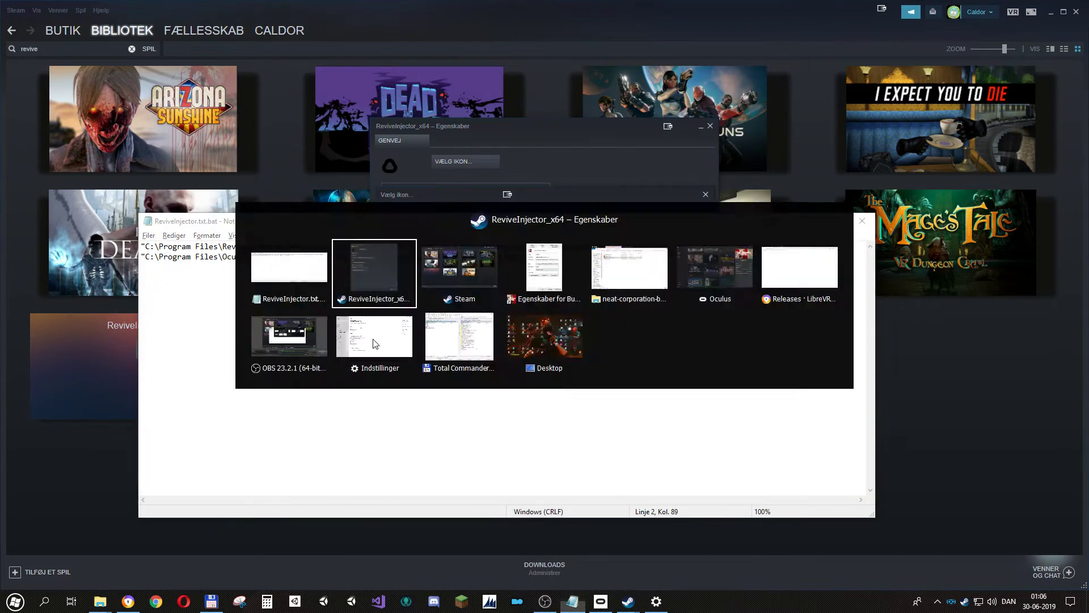
left_click(417, 301)
scroll(425, 296, "down", 2)
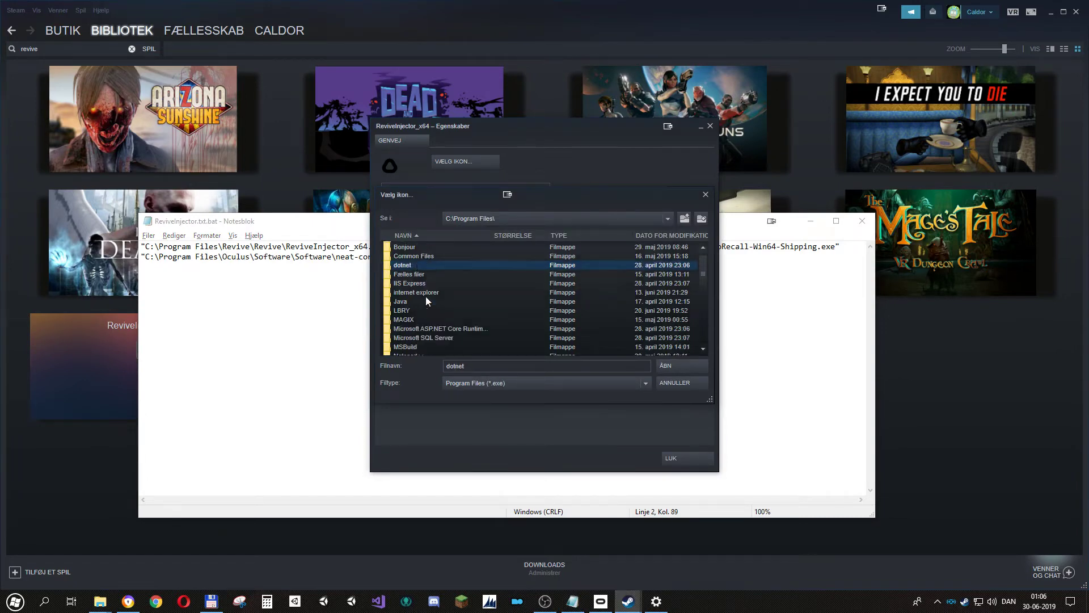
scroll(420, 304, "up", 2)
scroll(418, 312, "down", 5)
double_click(415, 293)
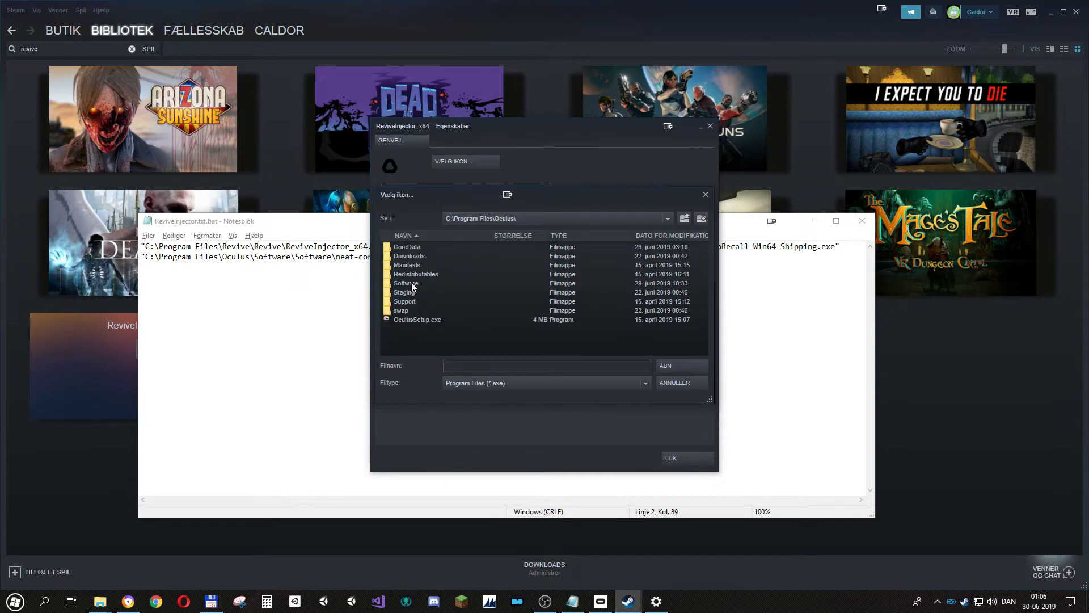
double_click(411, 283)
double_click(414, 264)
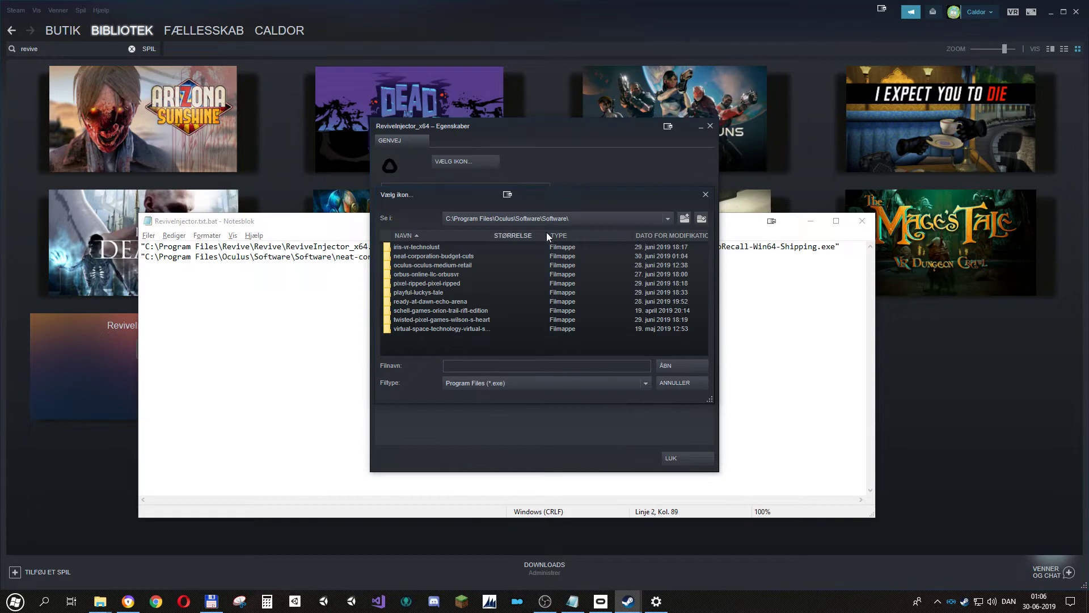
Use Budget Cuts.exe from the neat-corporation-budget-cuts folder as the shortcut's icon
left_click(491, 235)
left_click(459, 237)
double_click(442, 256)
left_click(433, 257)
left_click(669, 366)
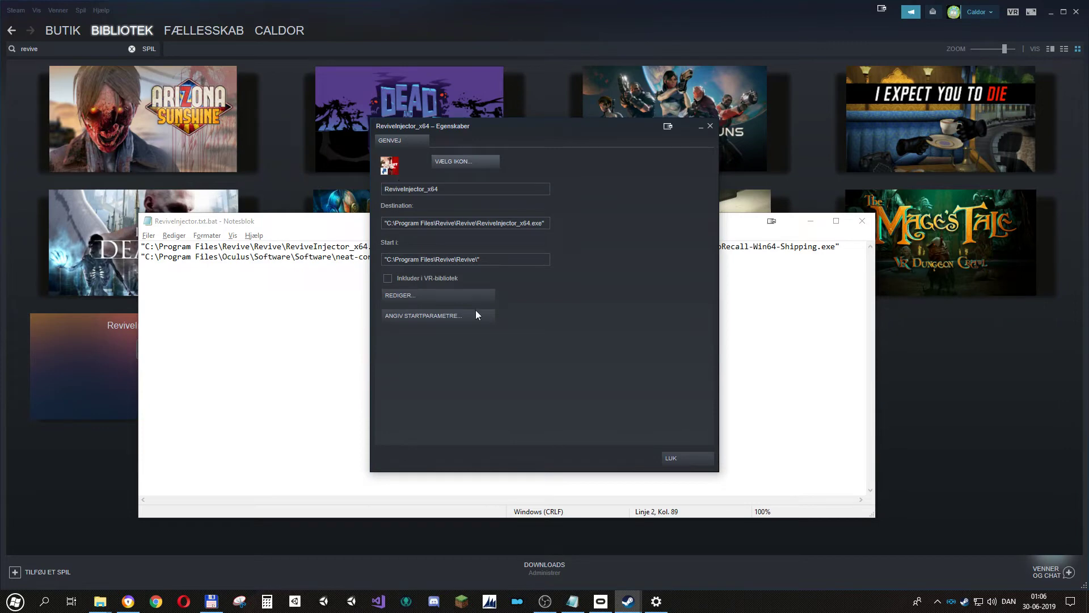
Include the shortcut in the VR library, rename it Budget Cuts and close its properties
left_click(424, 278)
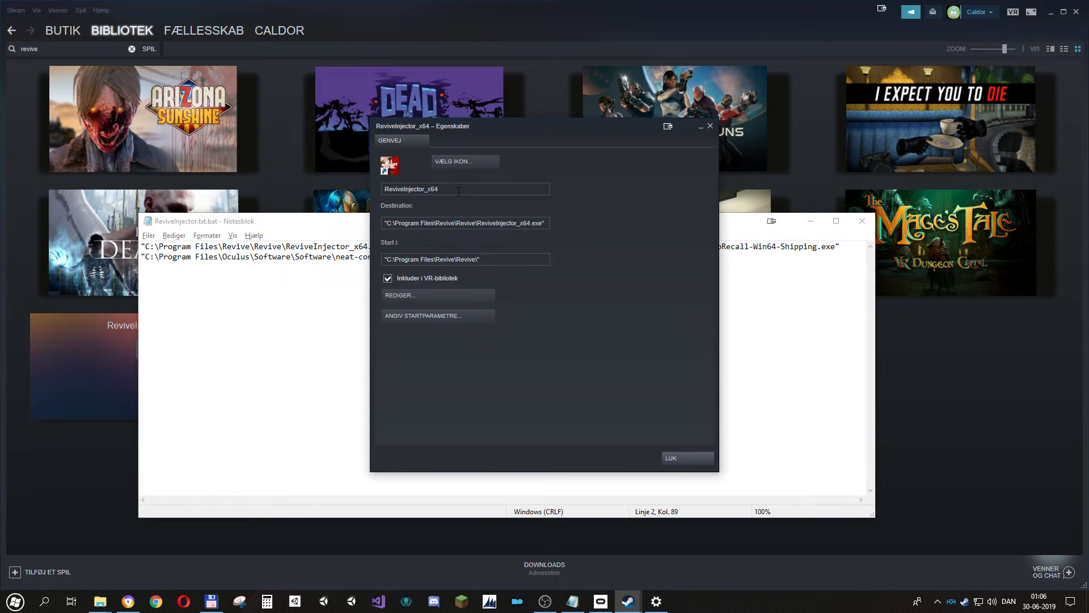
left_click(389, 192)
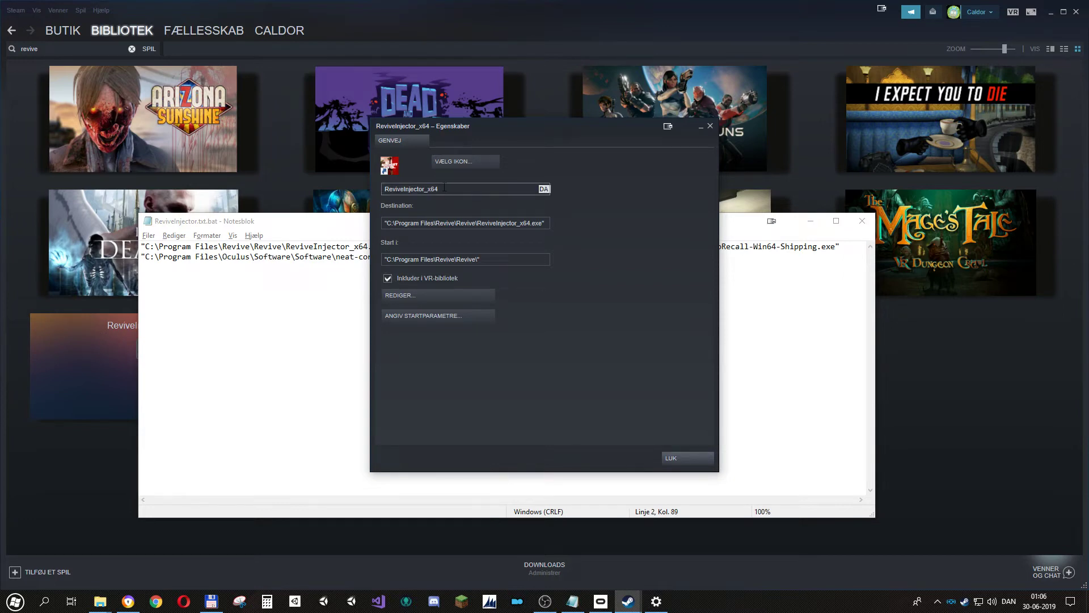
double_click(427, 188)
type("Budget Cuts")
left_click(686, 458)
Clear the old library search and search the games for "budget"
left_click(96, 457)
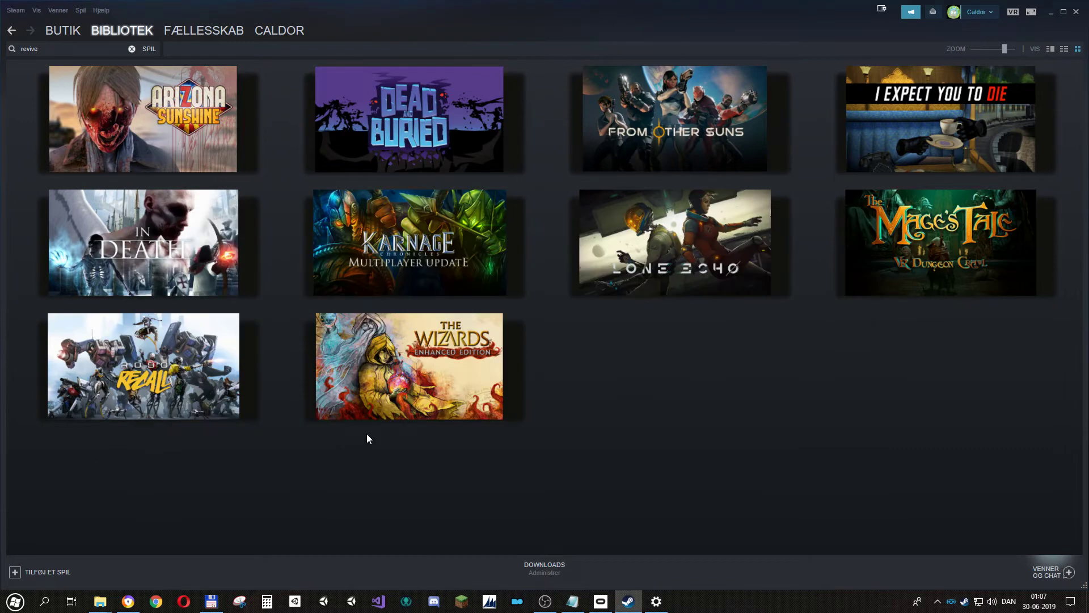
key("BackSpace")
key("BackSpace")
key("BackSpace")
key("BackSpace")
key("BackSpace")
key("BackSpace")
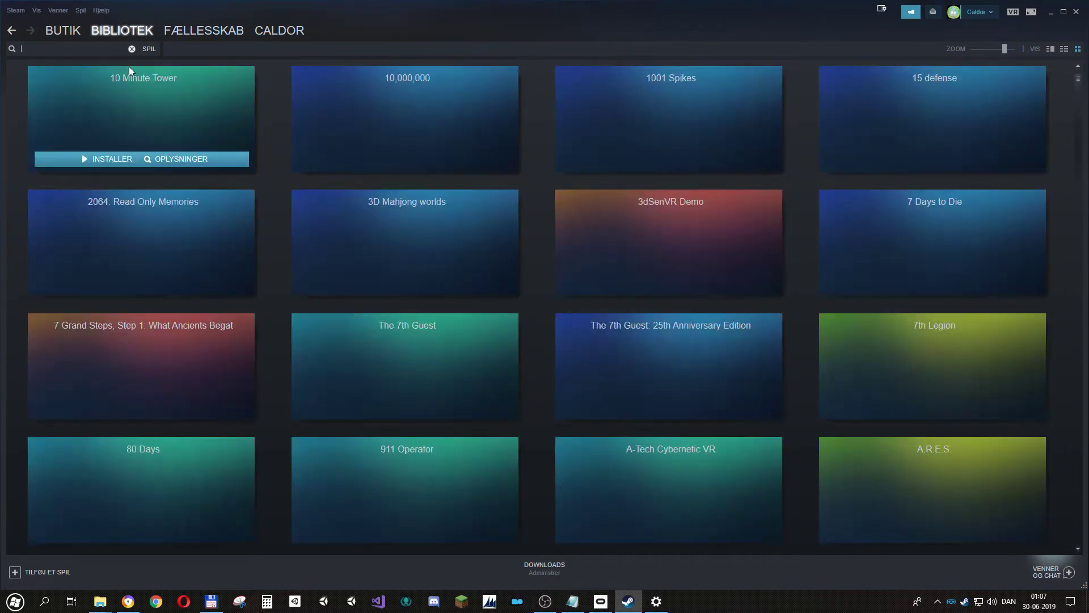
left_click(149, 49)
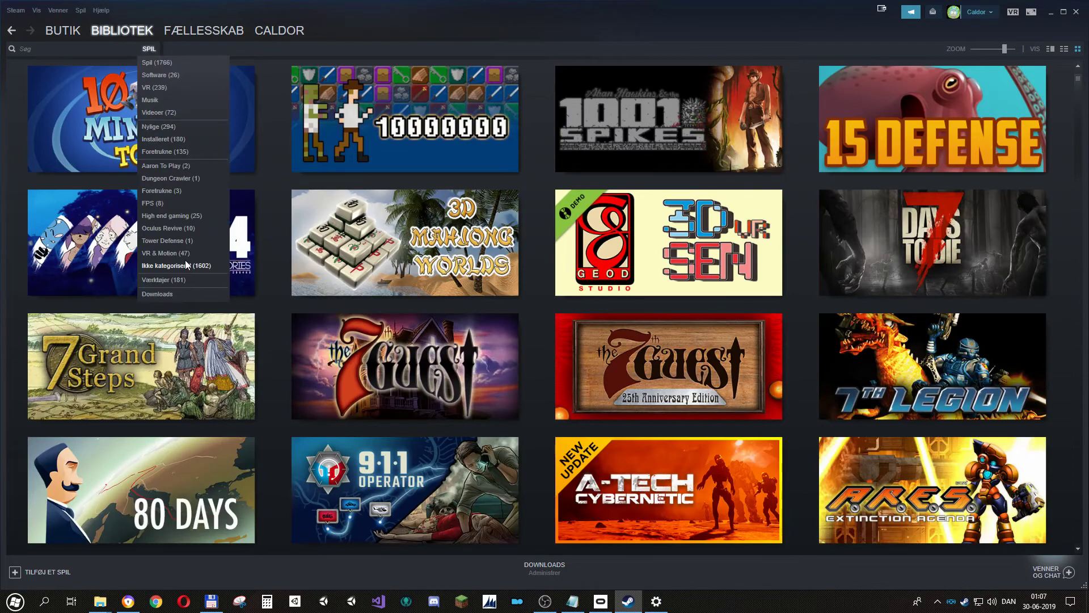
left_click(65, 48)
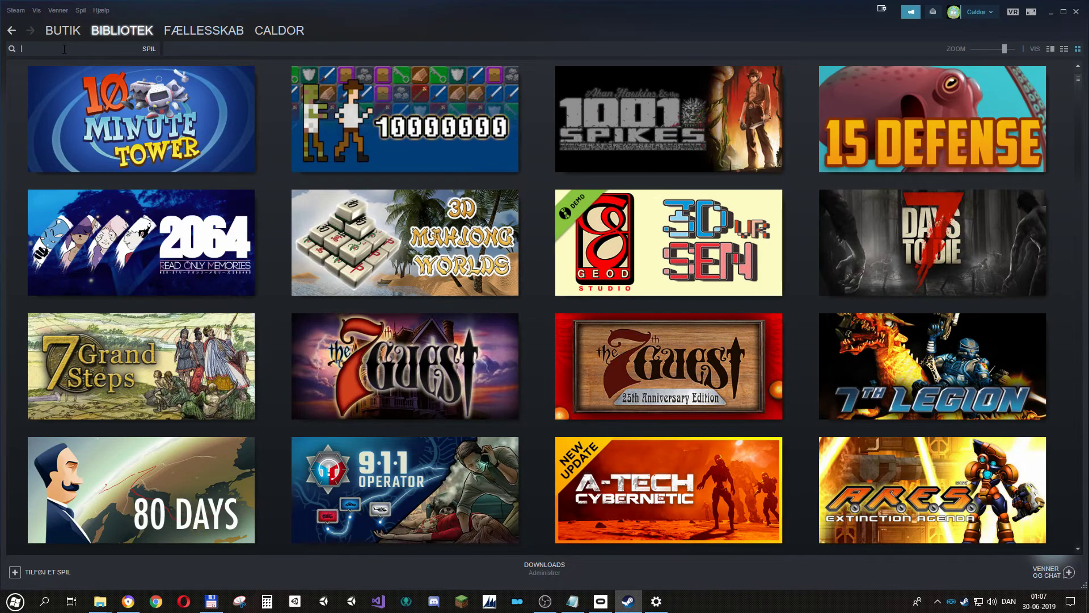
type("budget")
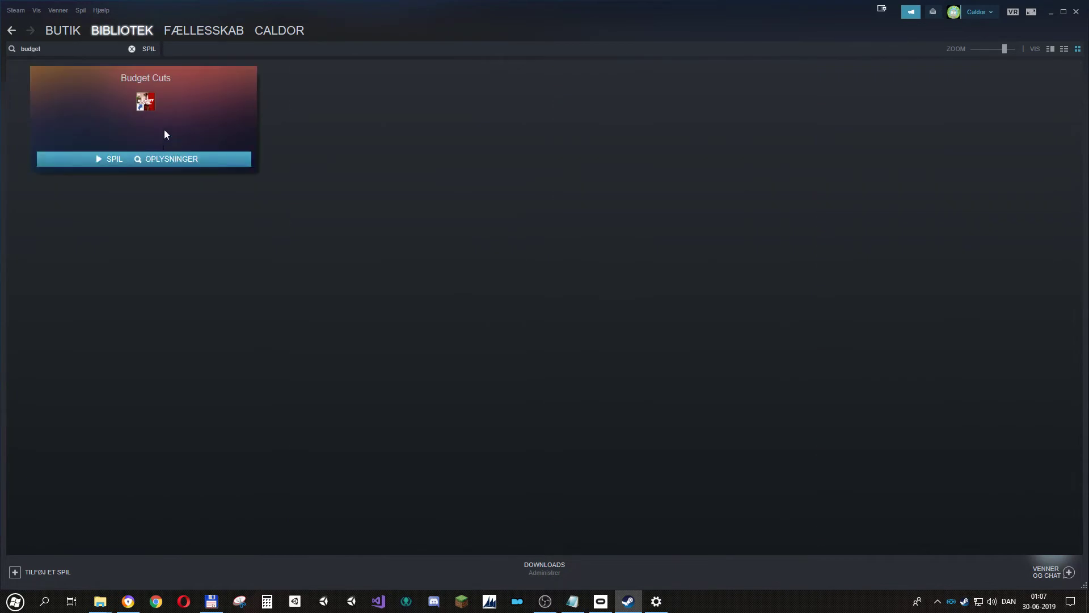
Assign the Budget Cuts shortcut to the Oculus Revive and VR & Motion categories
right_click(166, 130)
left_click(216, 196)
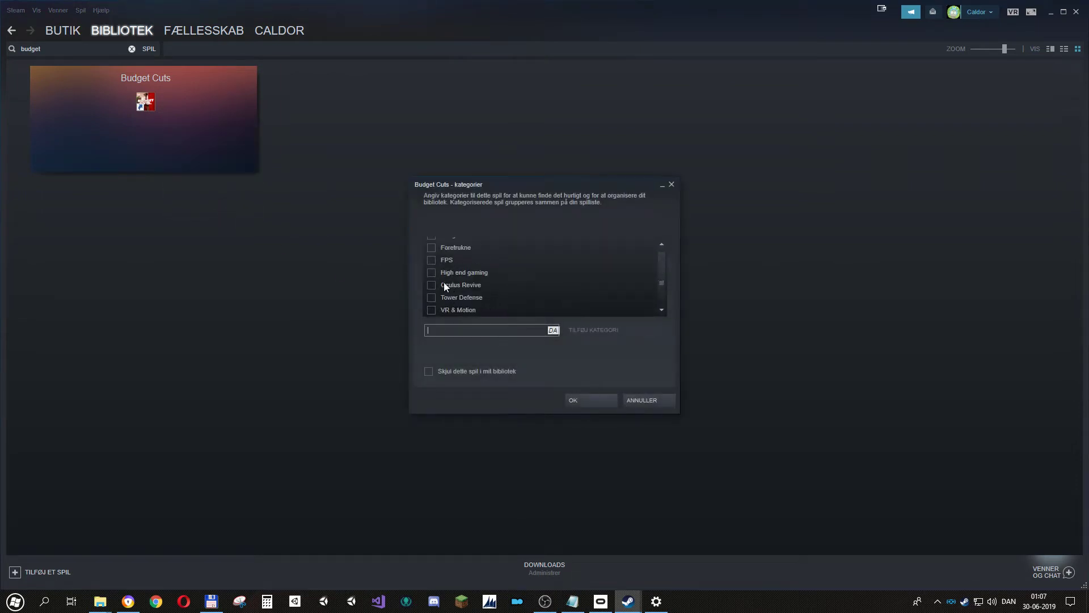
left_click(430, 284)
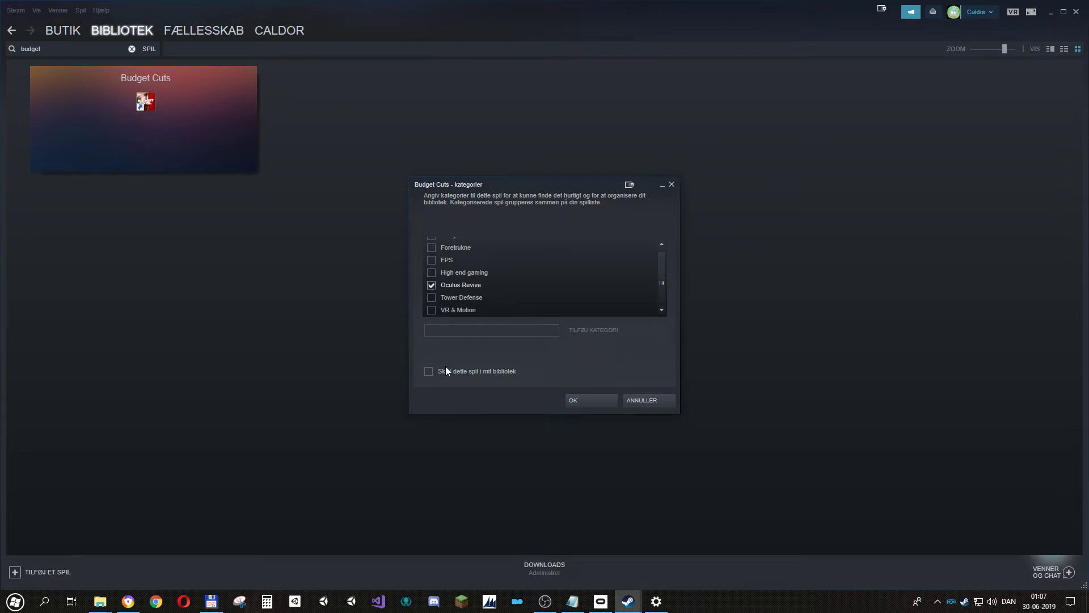
left_click(525, 328)
left_click(457, 310)
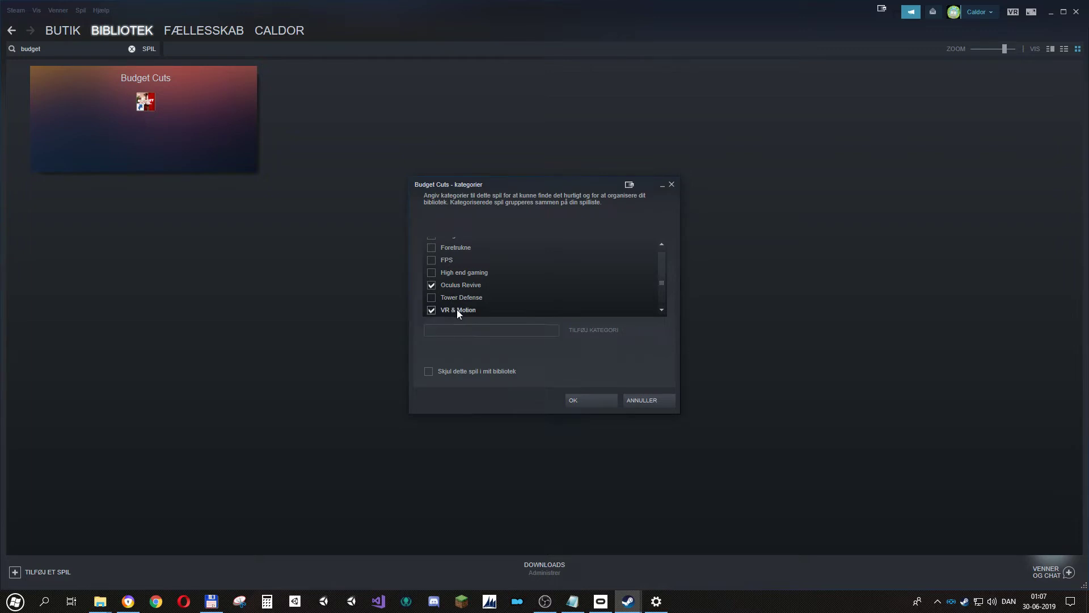
left_click(592, 400)
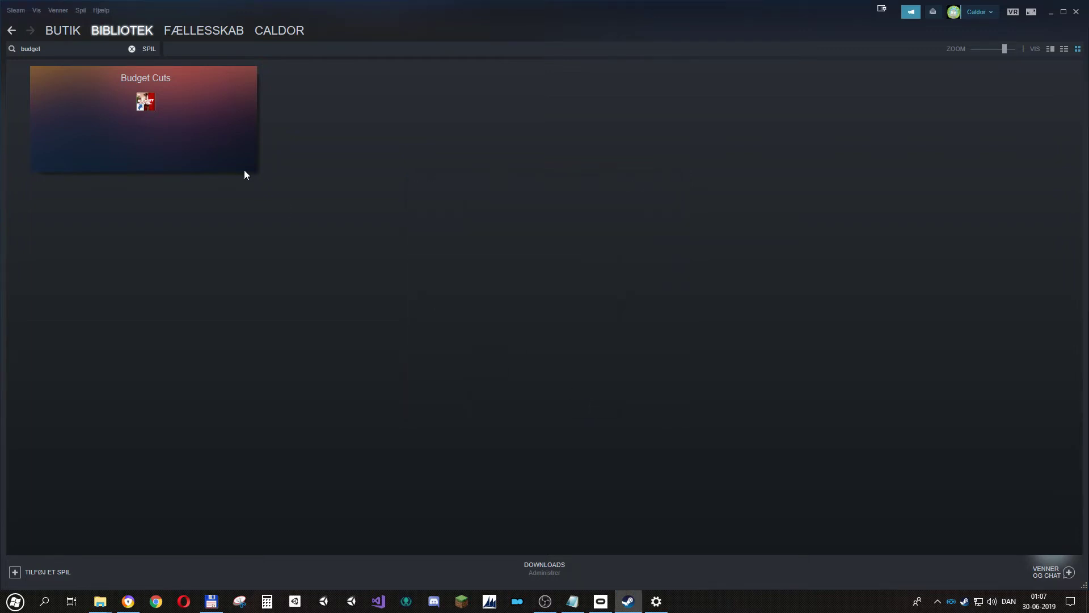
Start setting a custom image for the Budget Cuts shortcut and open the file browser for it
mouse_move(209, 139)
right_click(173, 125)
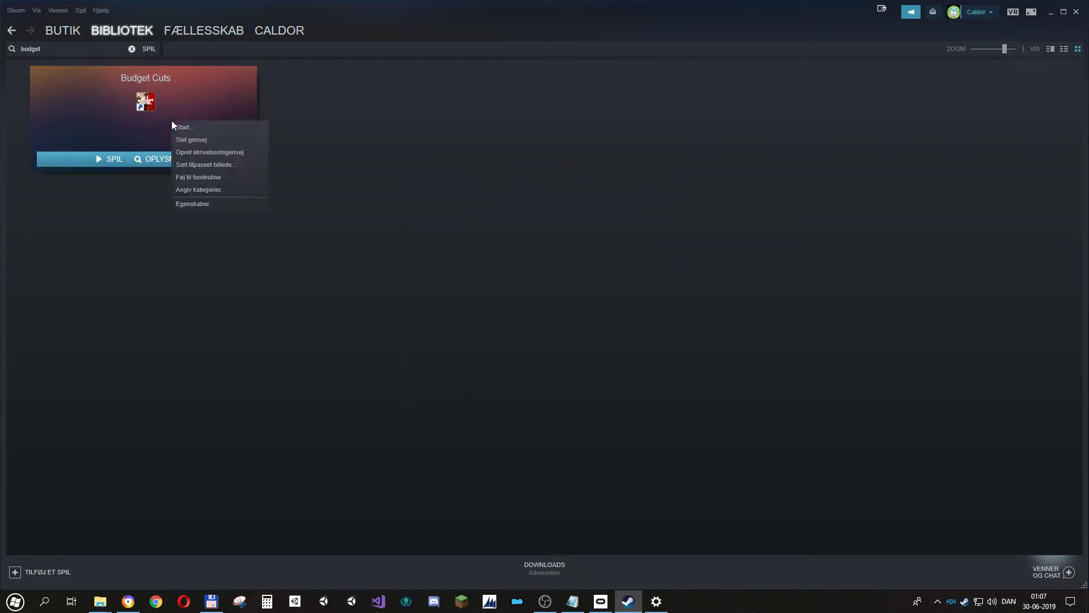
left_click(213, 164)
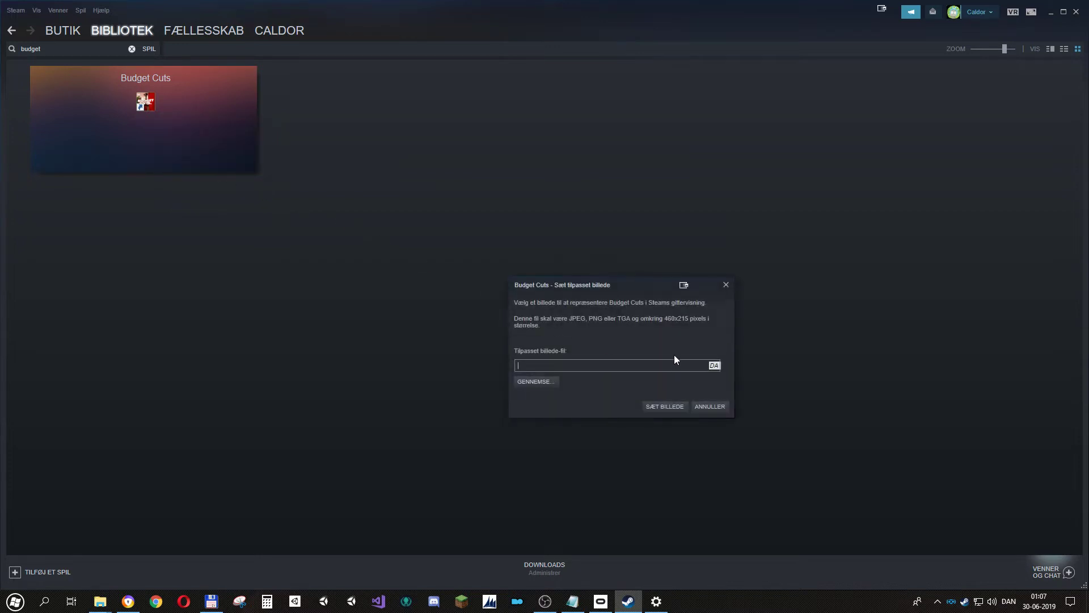
left_click(547, 381)
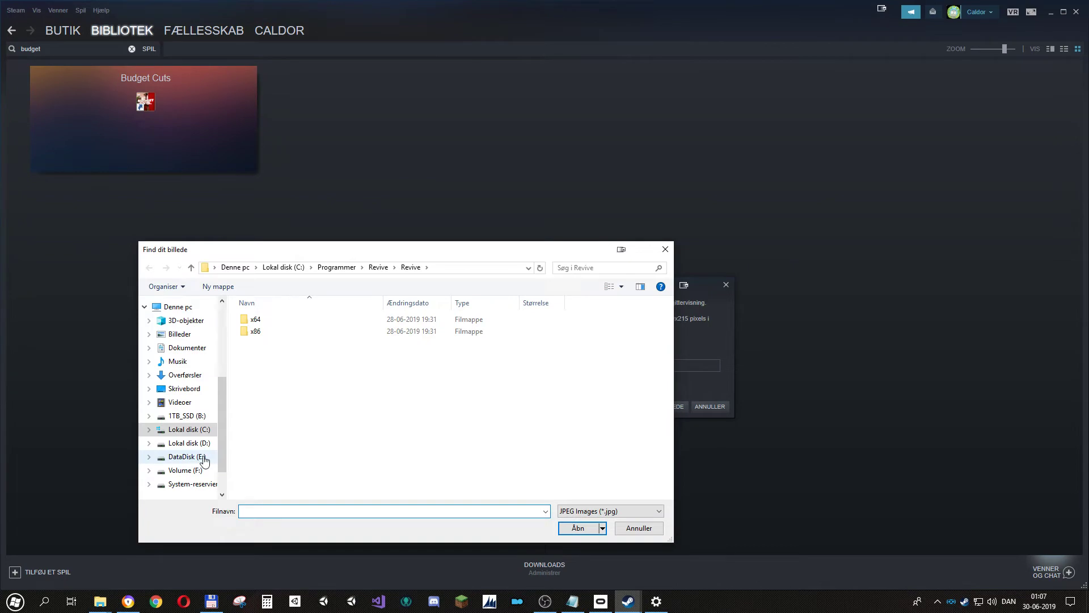
Switch to the Oculus library and capture the Budget Cuts cover with the Snipping Tool
left_click(601, 601)
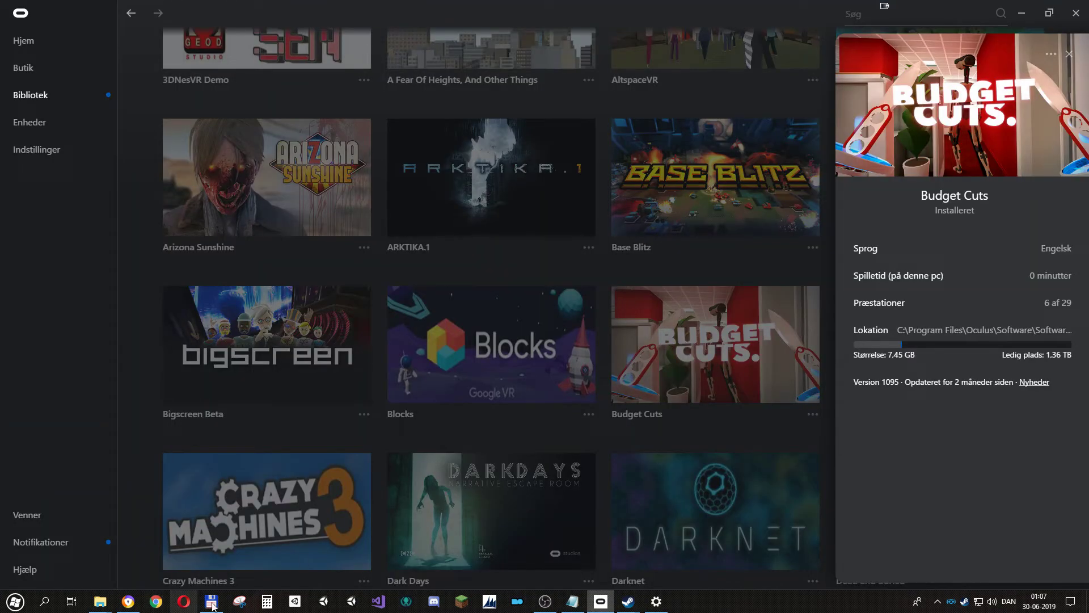
left_click(240, 603)
left_click_drag(553, 211, 242, 312)
key("ctrl+n")
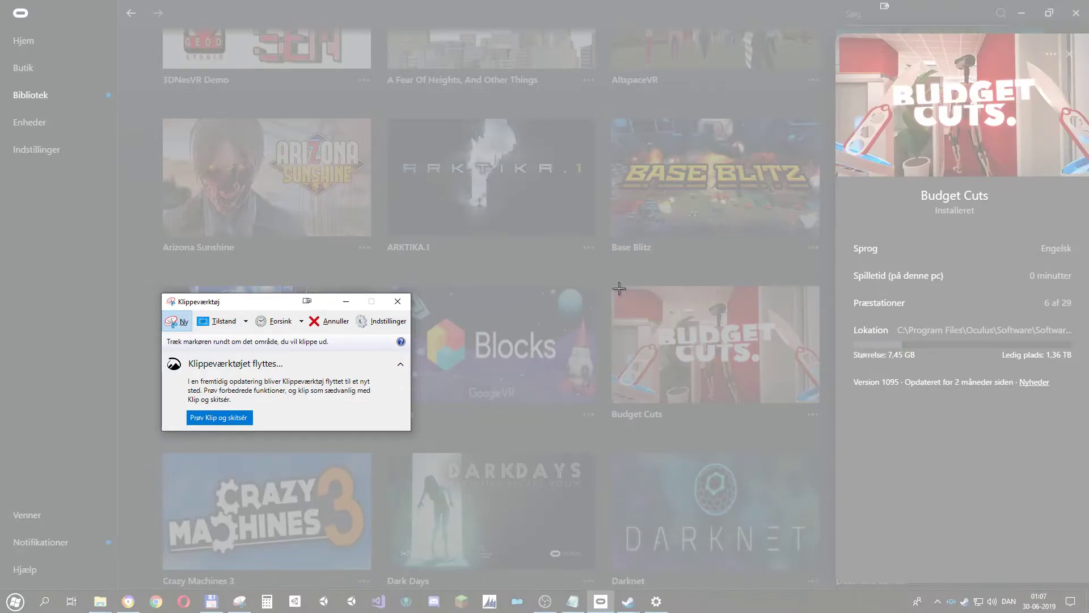
left_click_drag(618, 288, 824, 400)
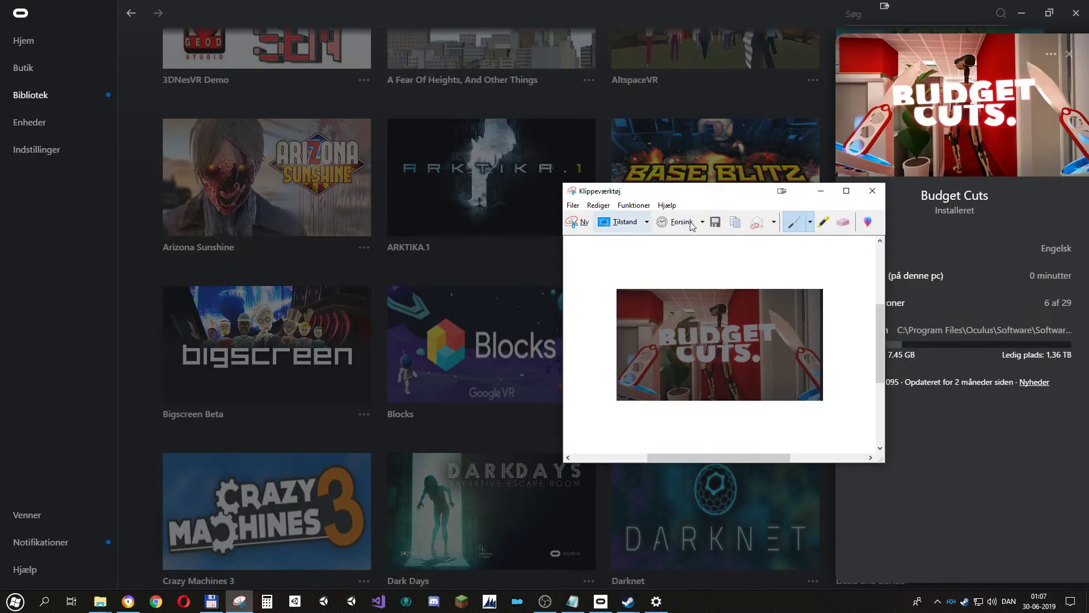
Review the existing game icons and available file types in the snip's save dialog, and close it without saving
left_click(716, 222)
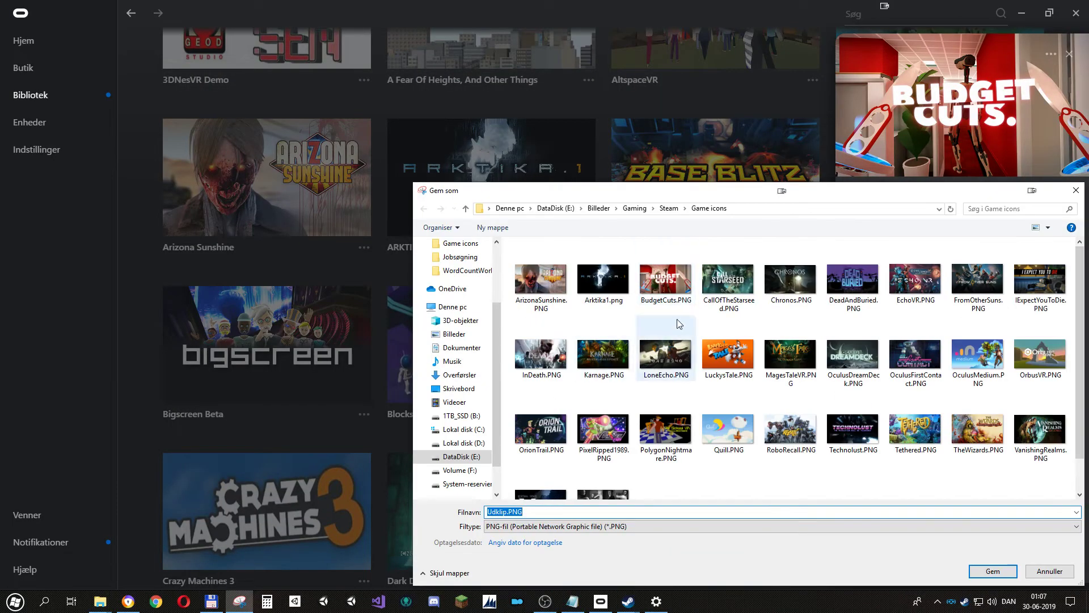
scroll(604, 437, "down", 1)
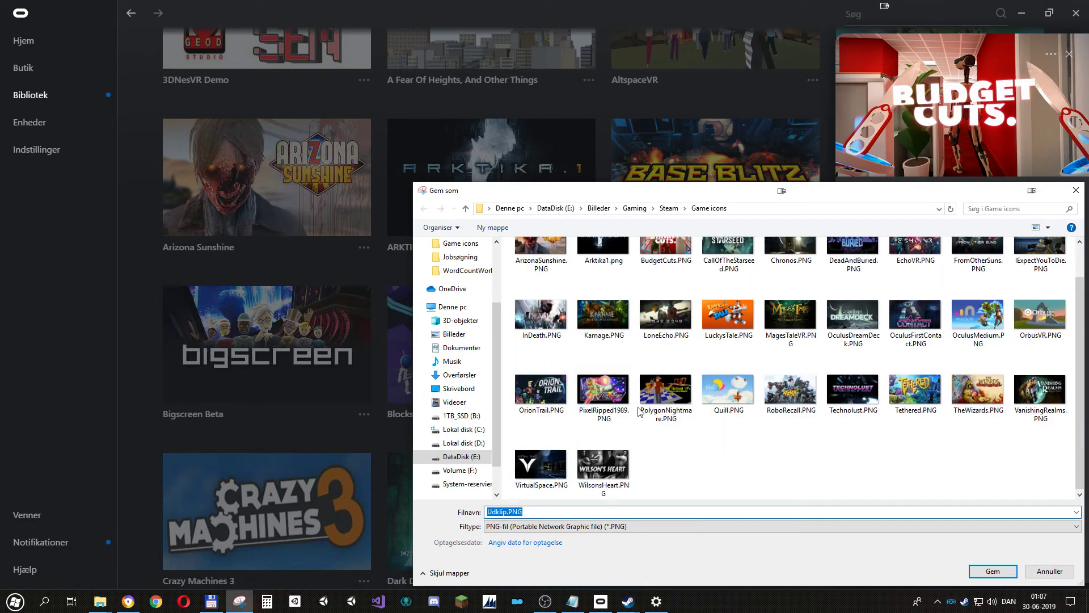
left_click(964, 391)
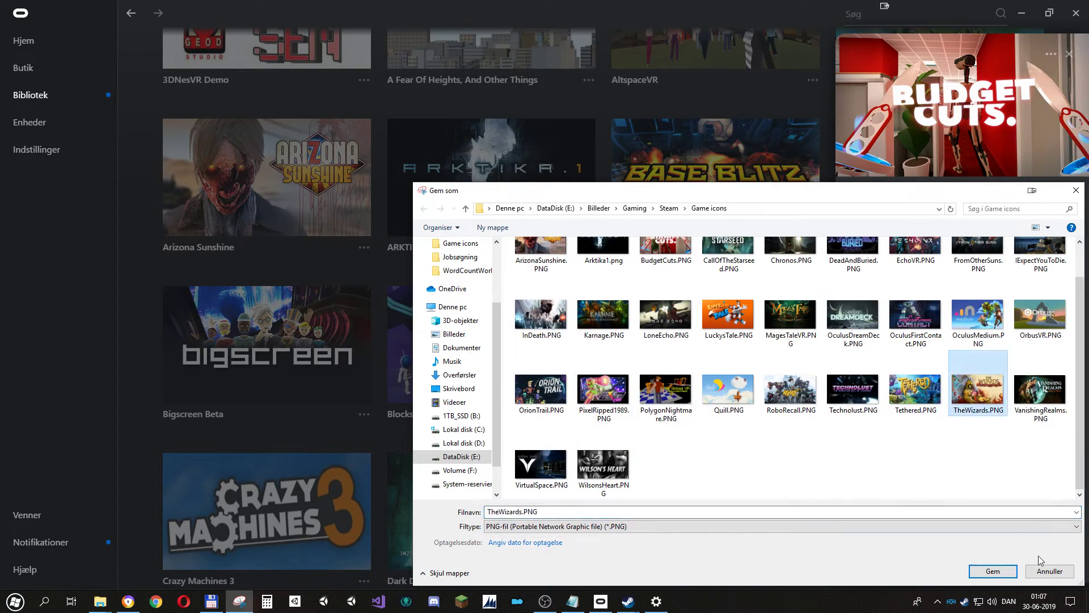
left_click(703, 528)
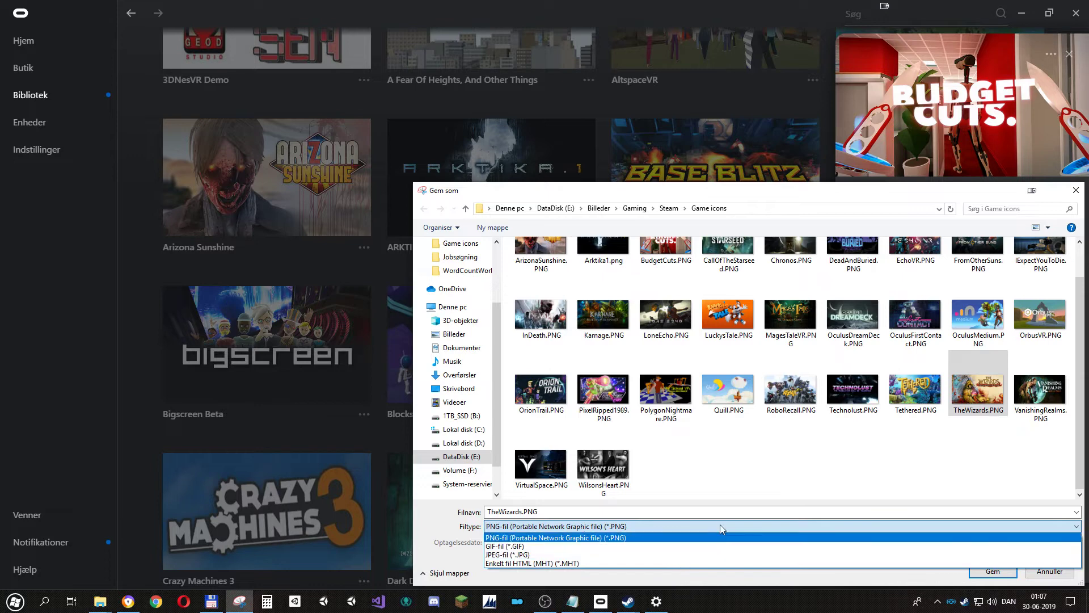
left_click(727, 523)
left_click(1048, 572)
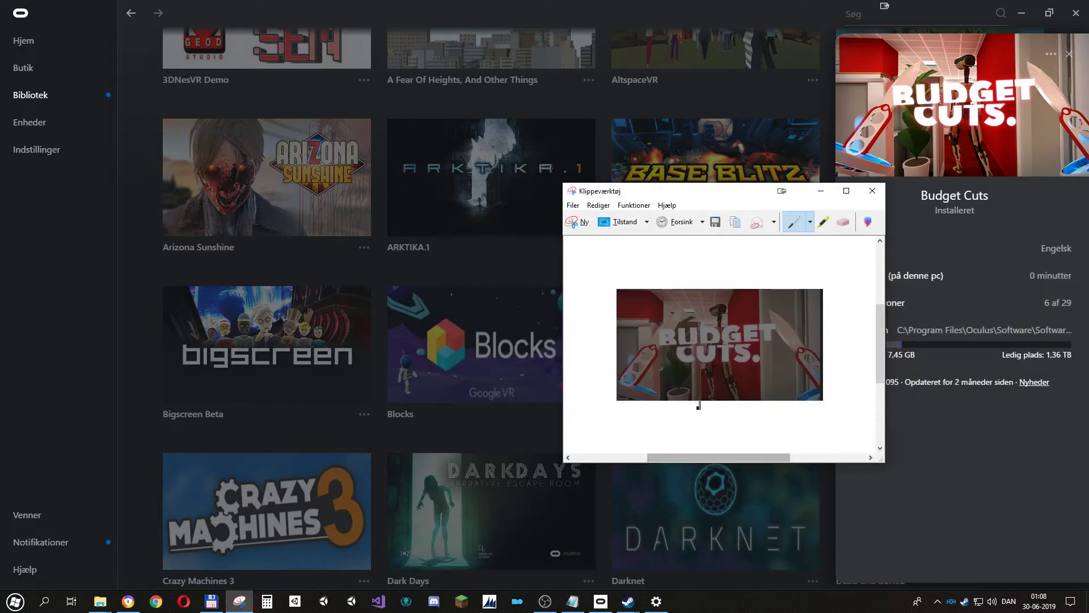
Switch back to Steam's image chooser and browse to E:\Billeder\Gaming\Steam\Game icons
left_click(580, 605)
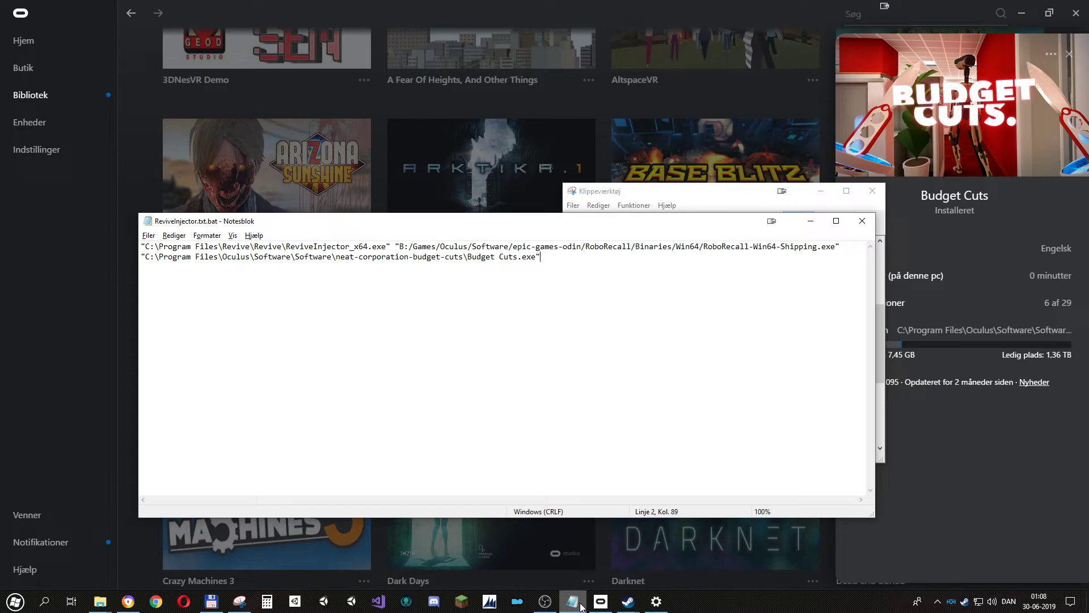
left_click(656, 602)
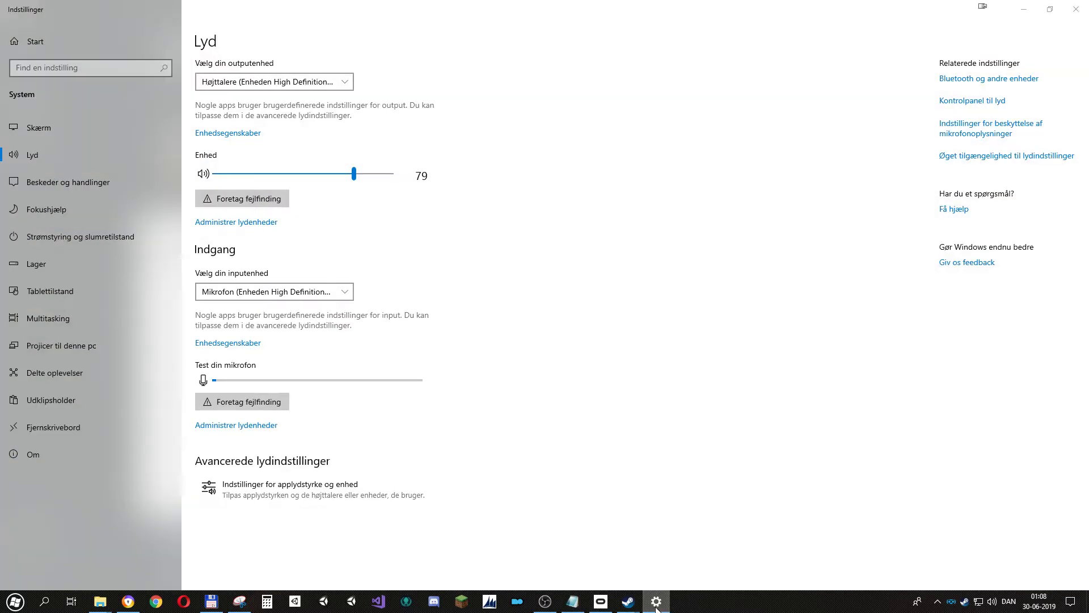
left_click(656, 602)
mouse_move(628, 603)
left_click(670, 557)
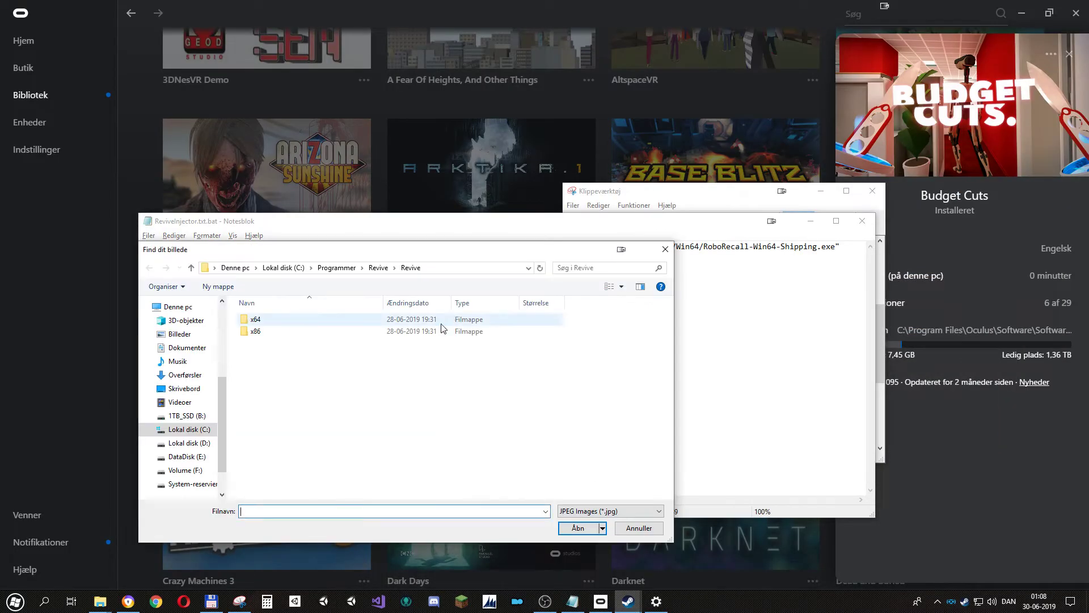
left_click(191, 456)
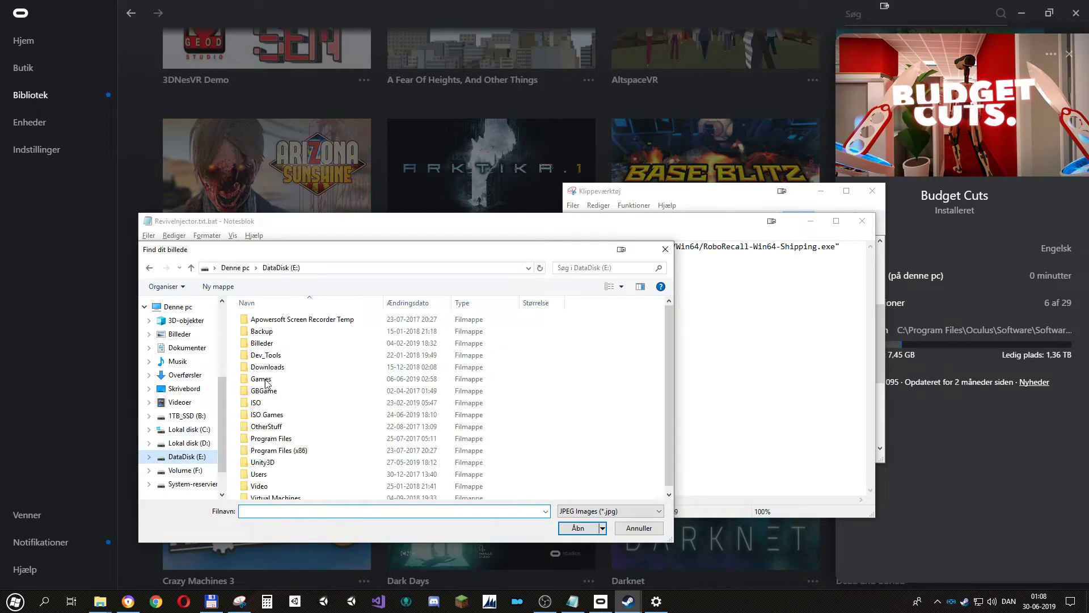
double_click(263, 343)
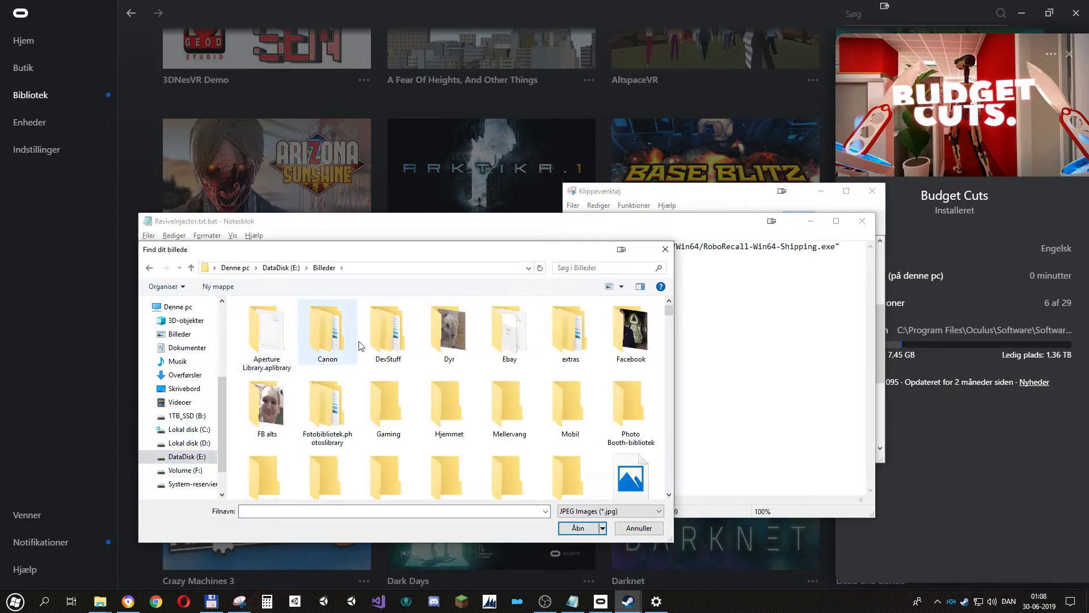
double_click(370, 412)
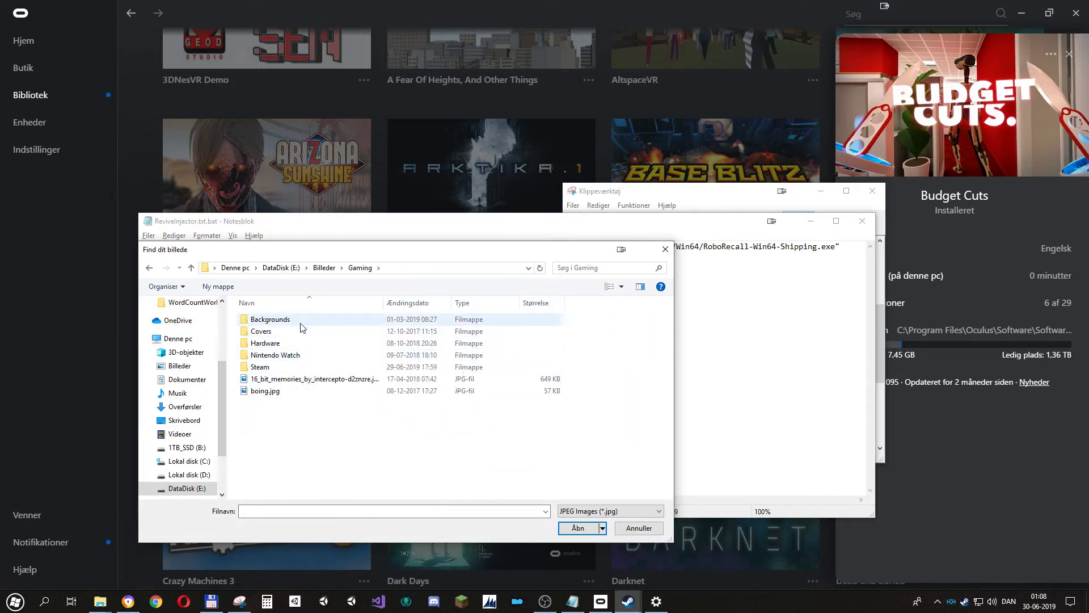
double_click(300, 368)
double_click(302, 330)
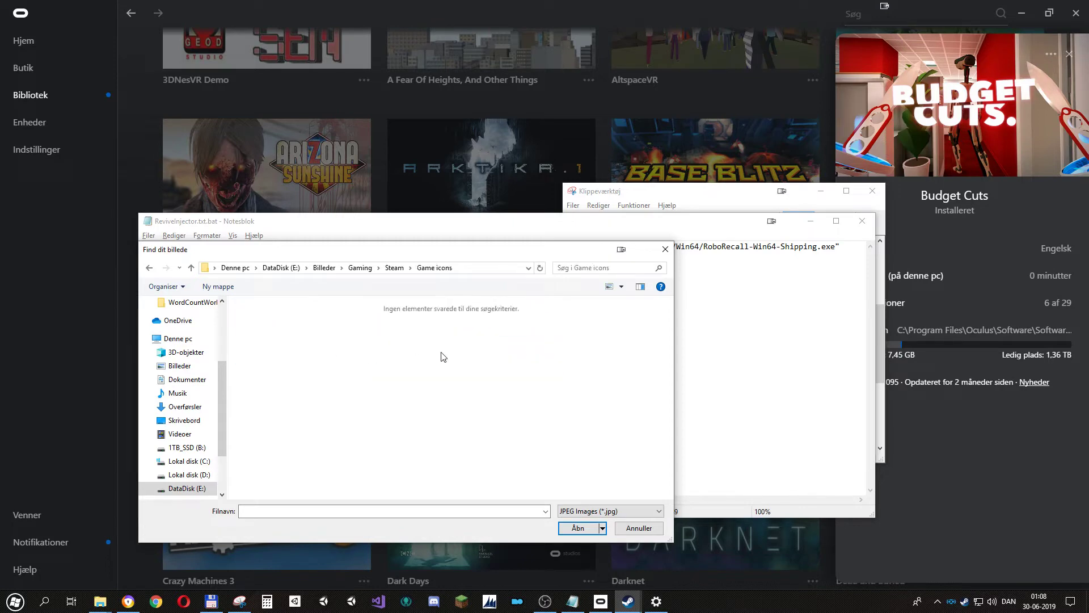
Filter the chooser to PNG images and open BudgetCuts.PNG as the custom image file
left_click(607, 513)
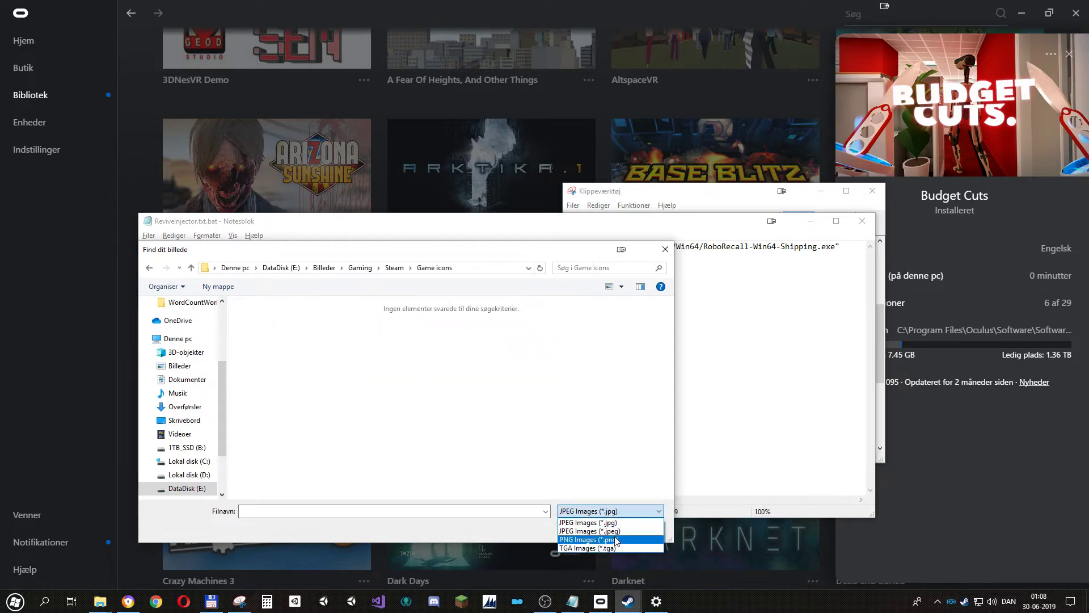
left_click(616, 539)
left_click(475, 390)
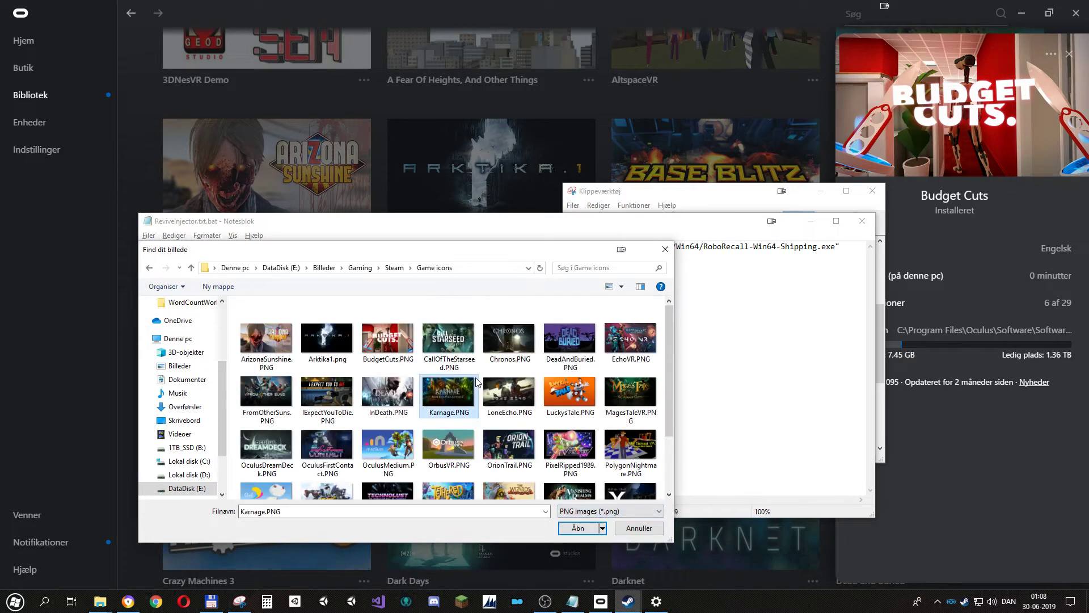
left_click(388, 343)
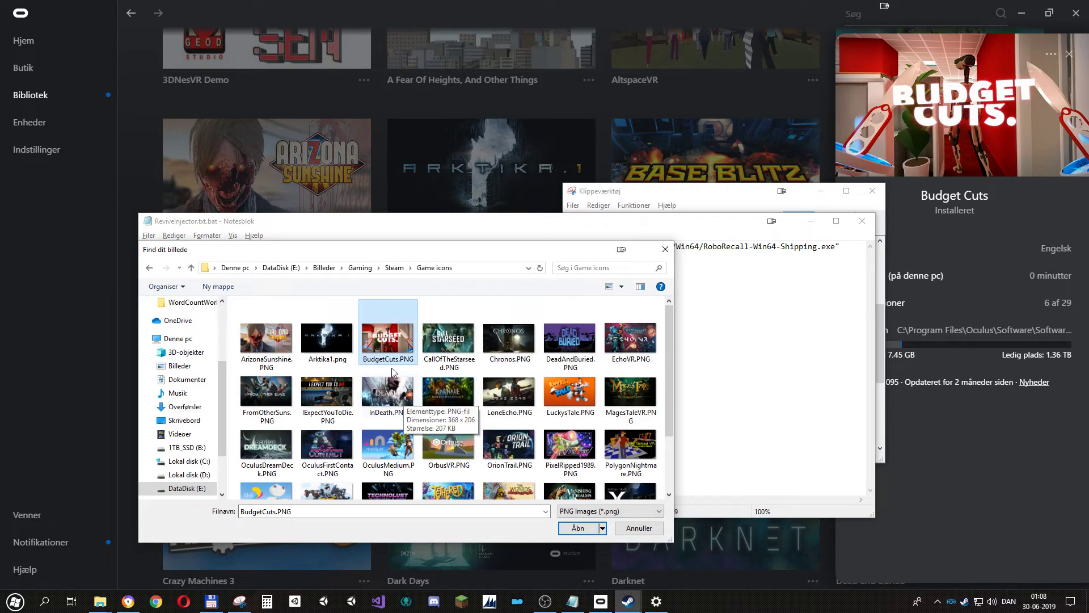
left_click(578, 528)
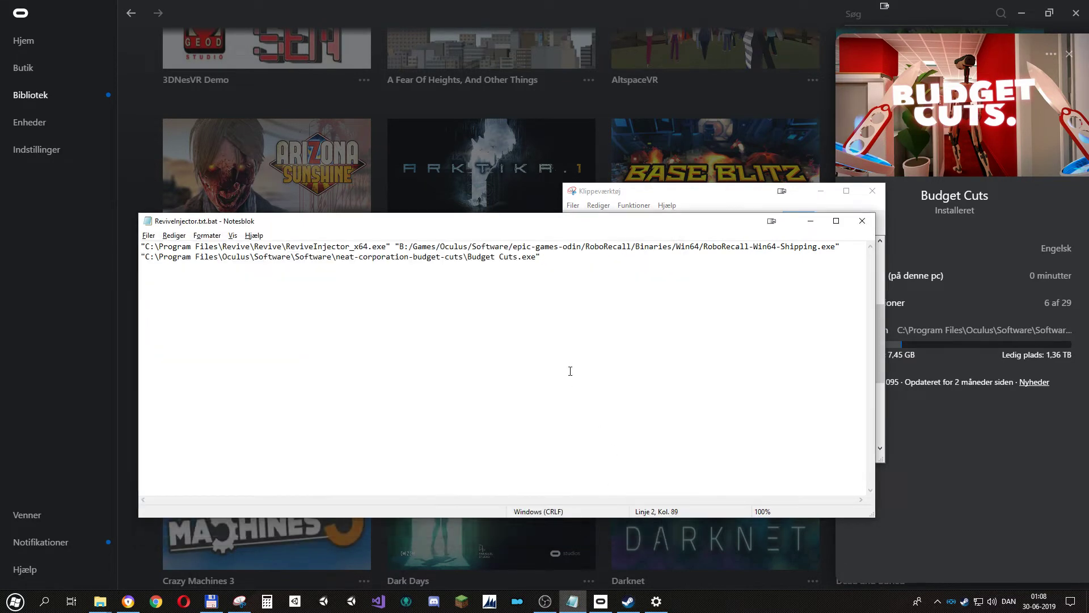
Switch back to Steam and set BudgetCuts.PNG as the custom image for Budget Cuts
left_click(99, 357)
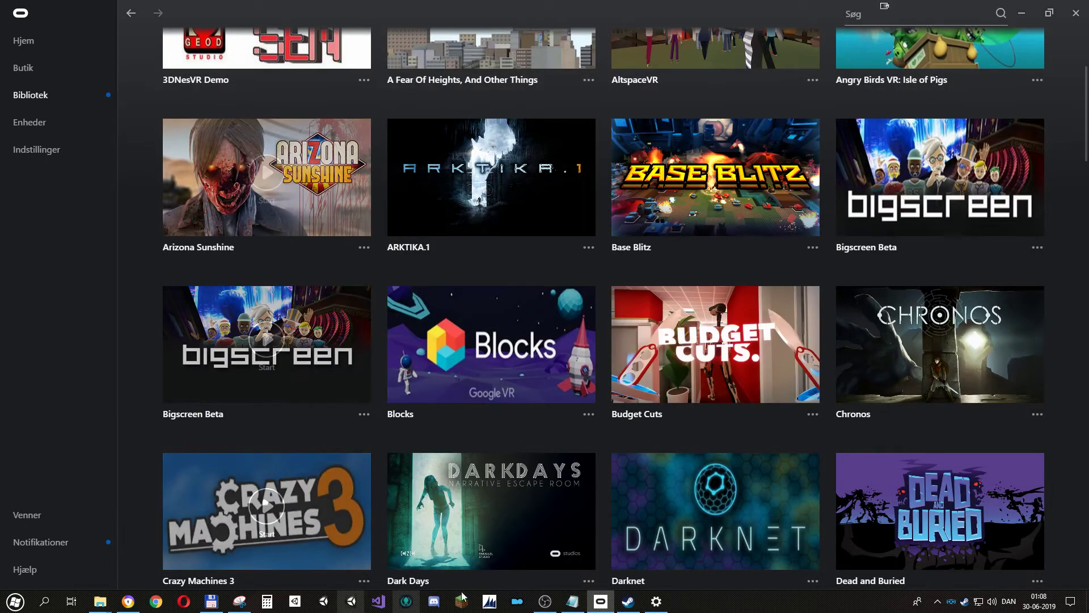
mouse_move(630, 605)
left_click(584, 545)
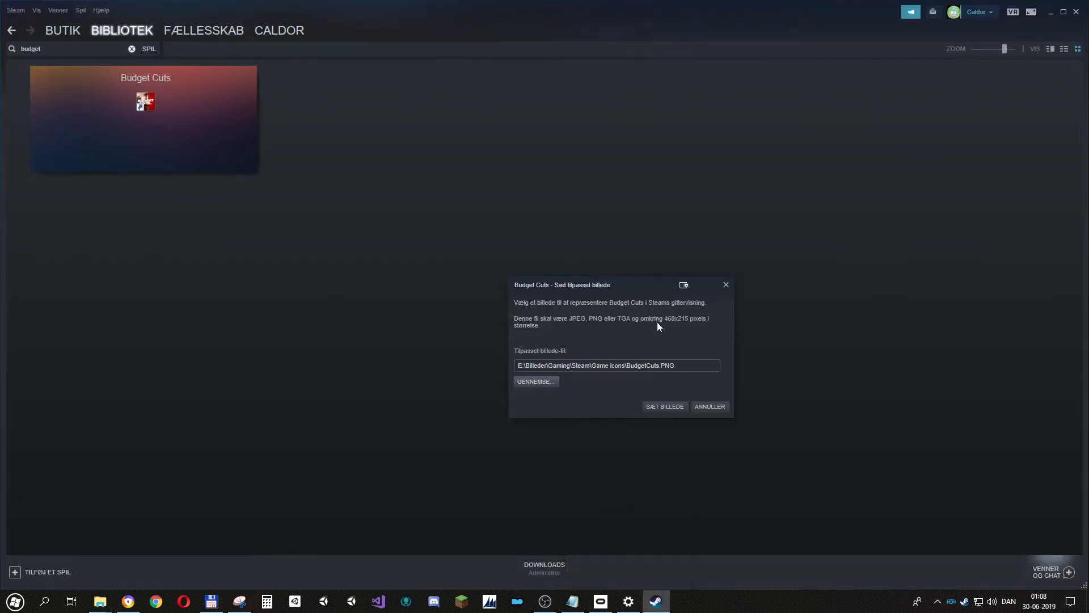
left_click(613, 365)
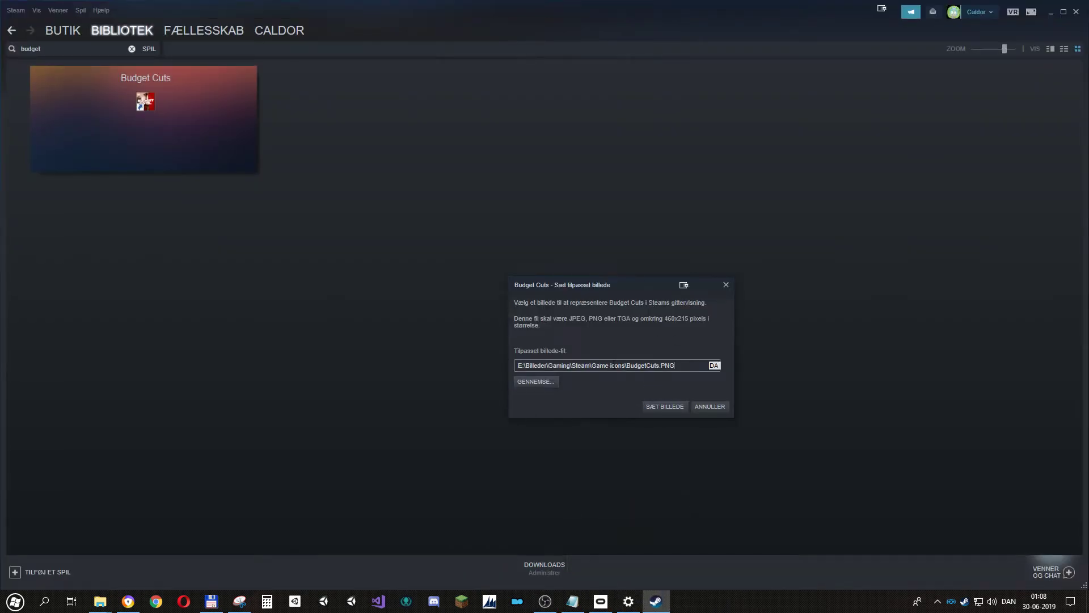
key("ctrl+a")
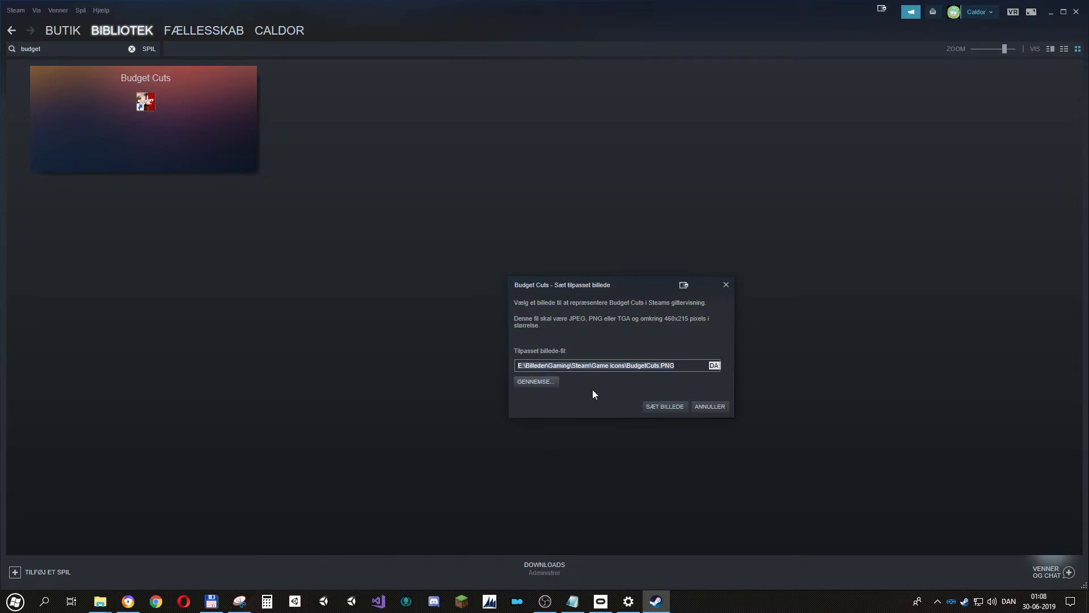
left_click(665, 406)
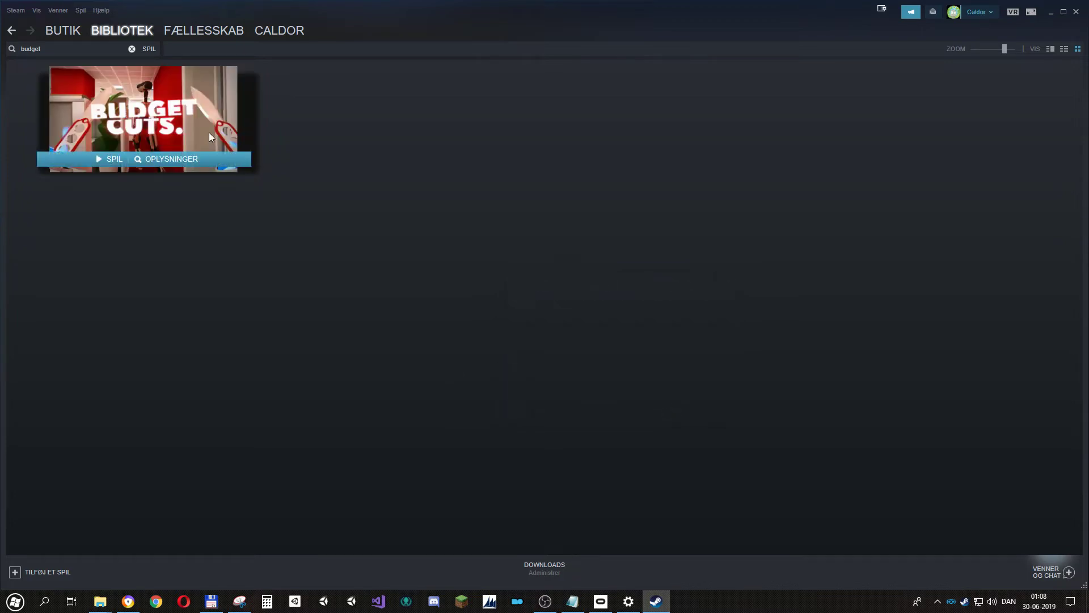
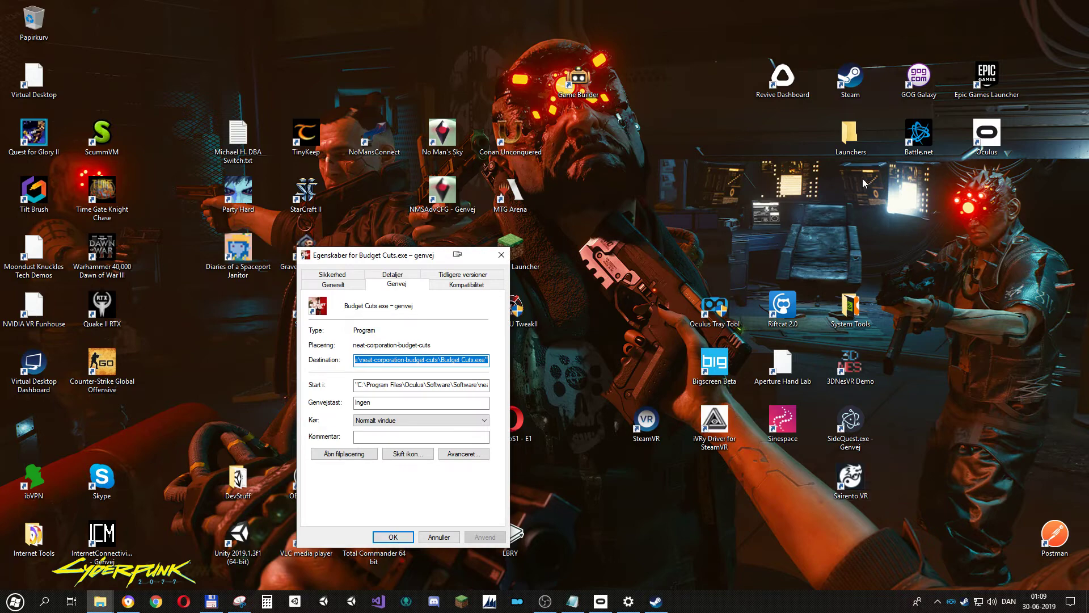
Open the Revive Dashboard and compare it with the apps listed in the Oculus library
left_click(783, 79)
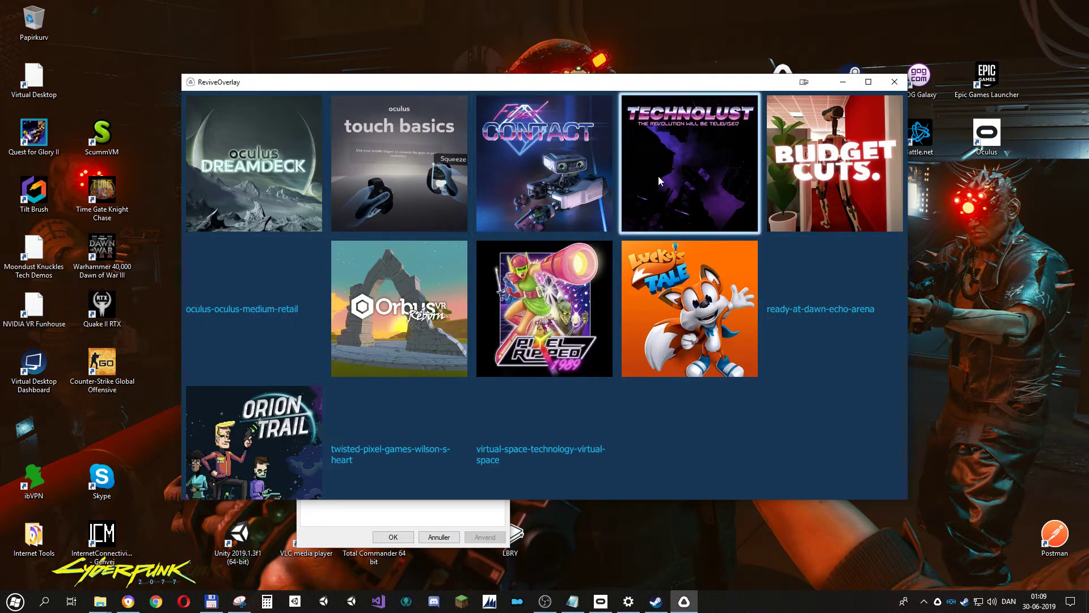
left_click(600, 602)
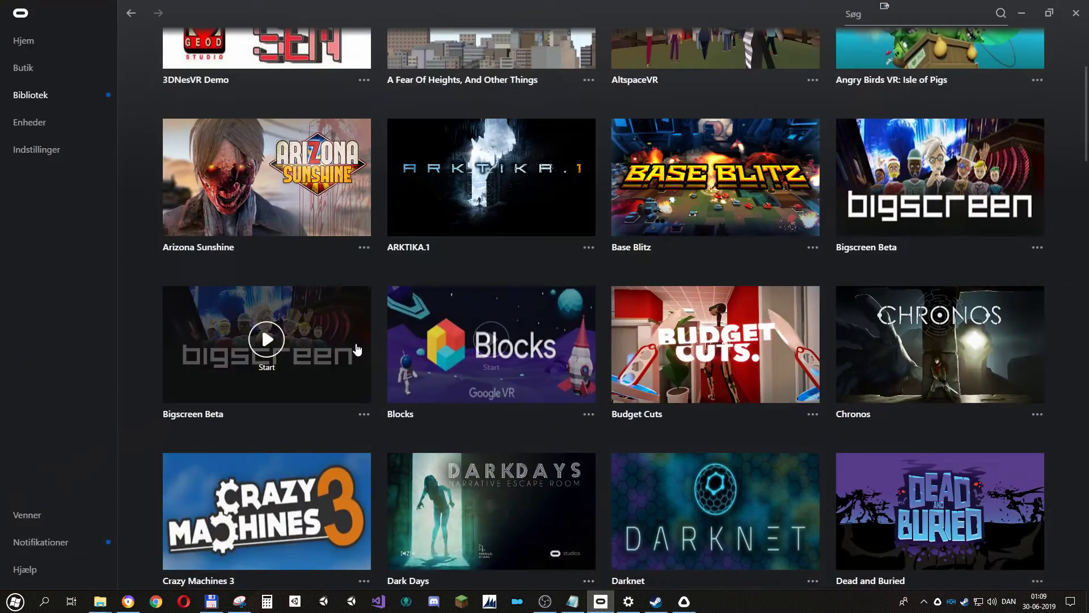
scroll(587, 230, "down", 8)
scroll(588, 277, "down", 20)
scroll(588, 277, "up", 20)
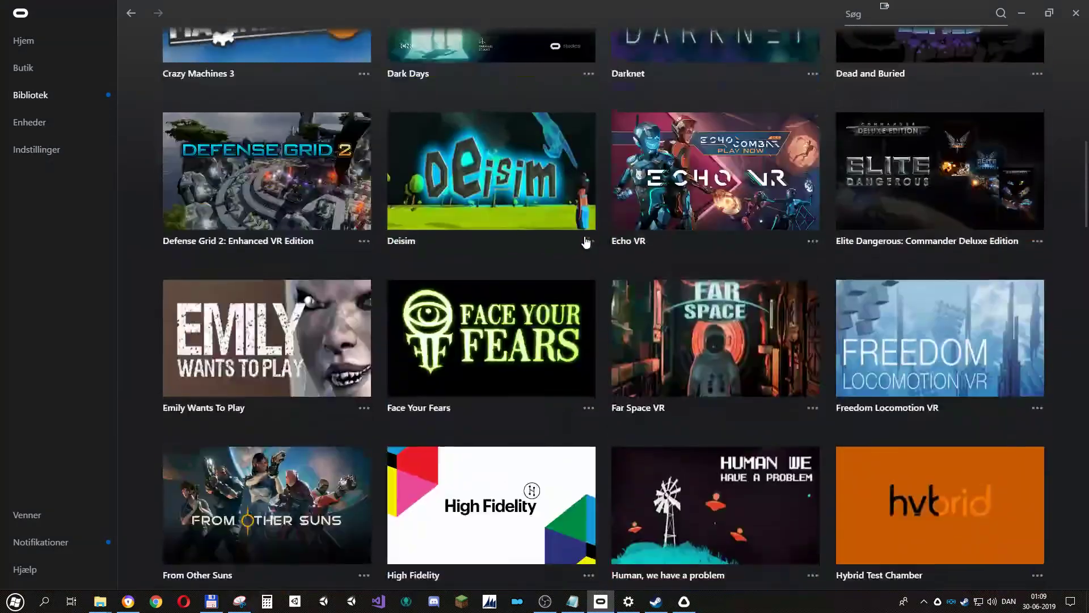
scroll(586, 242, "up", 10)
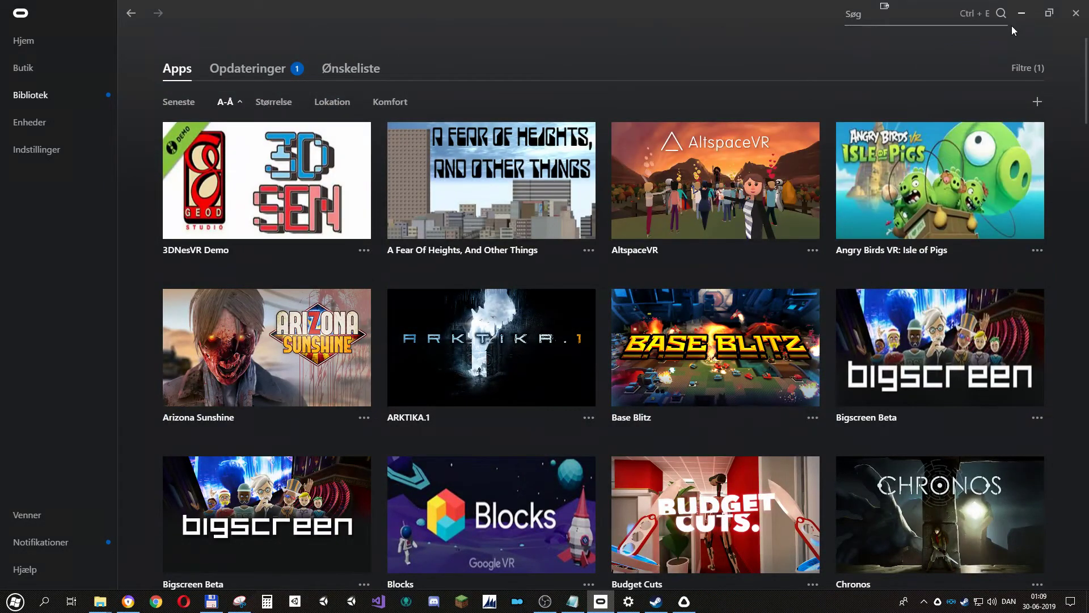
Return to the Revive overlay and look through the games it lists
left_click(692, 601)
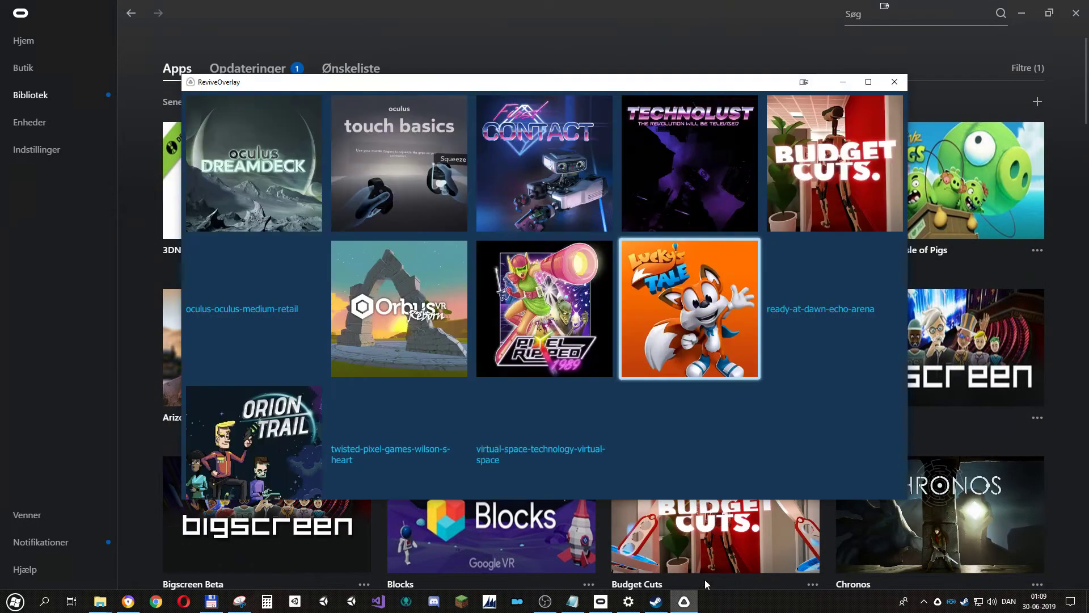
key("Left")
scroll(553, 290, "down", 1)
scroll(554, 289, "up", 1)
scroll(691, 334, "down", 1)
scroll(676, 238, "up", 1)
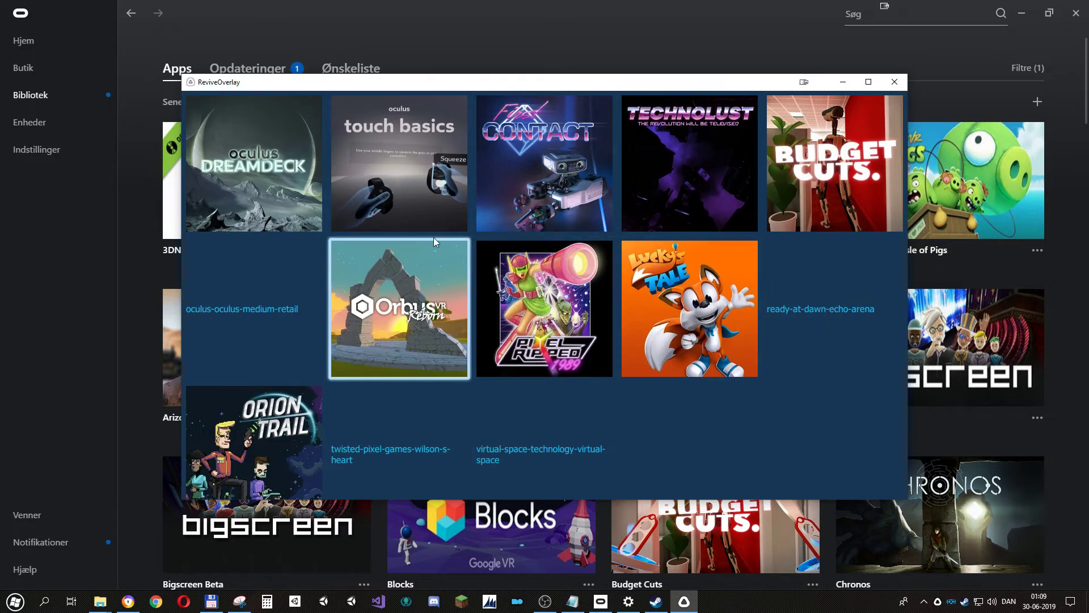
scroll(545, 431, "down", 1)
Switch to Steam, clear the library search and show only the Oculus Revive category
left_click(661, 608)
mouse_move(183, 28)
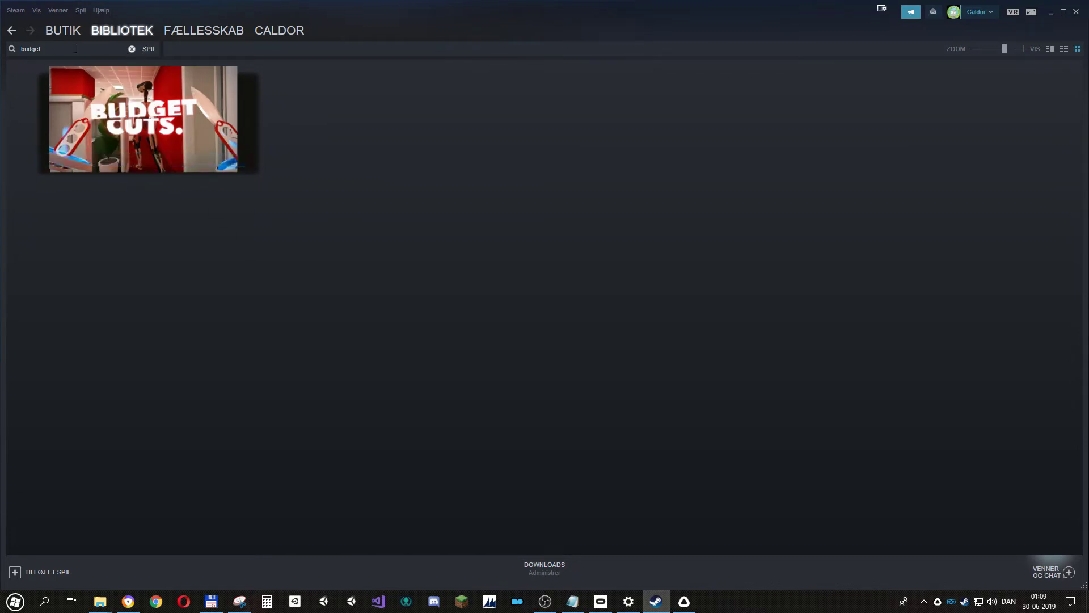
left_click(132, 50)
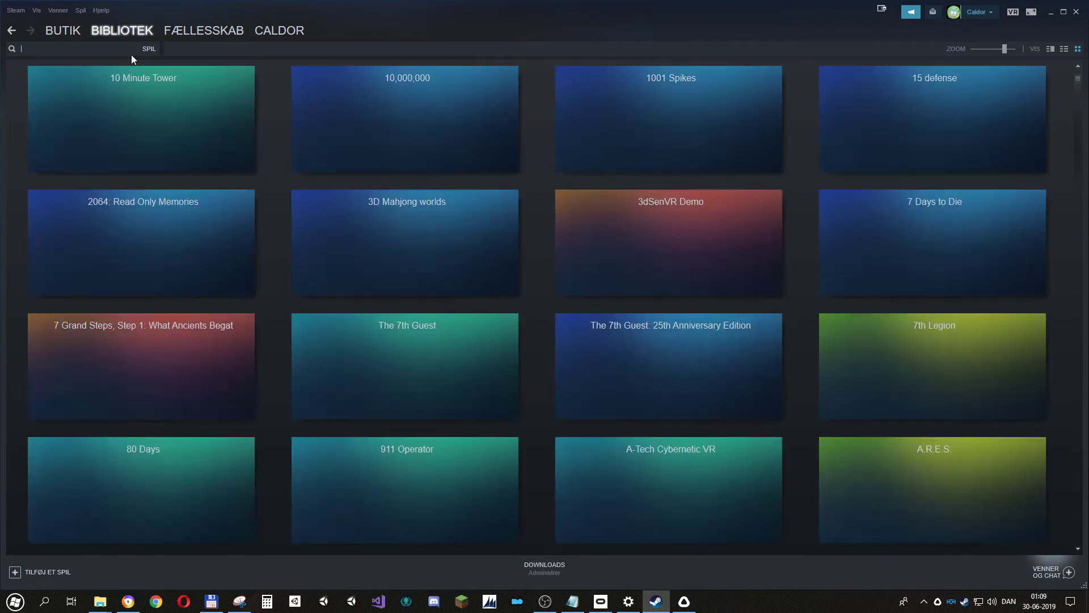
left_click(190, 233)
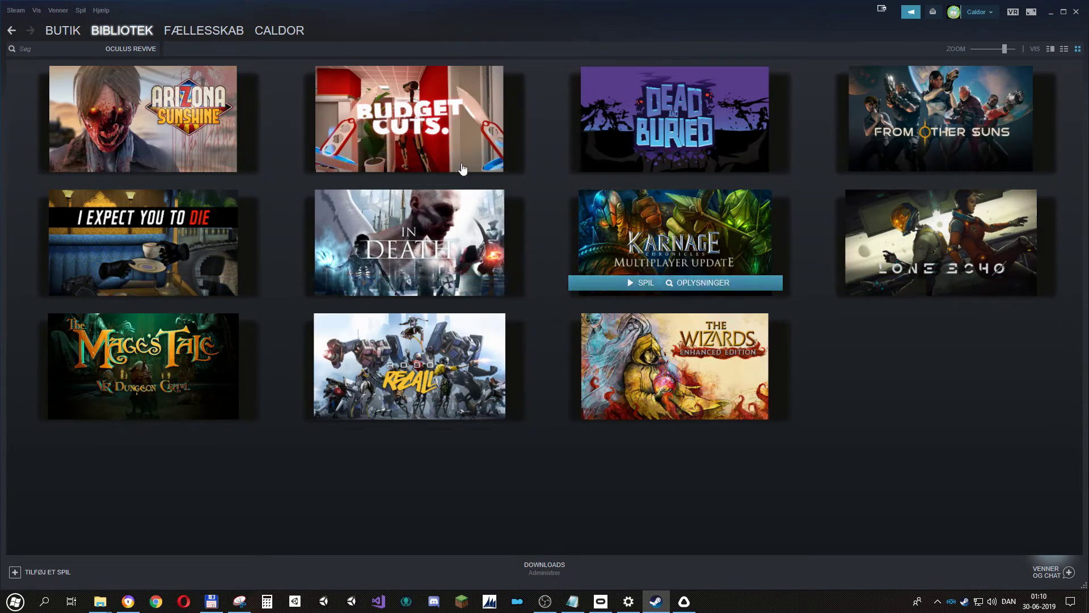
Compare the Revive overlay's game tiles with Steam's Oculus Revive category, moving the overlay window lower over the library
left_click(684, 604)
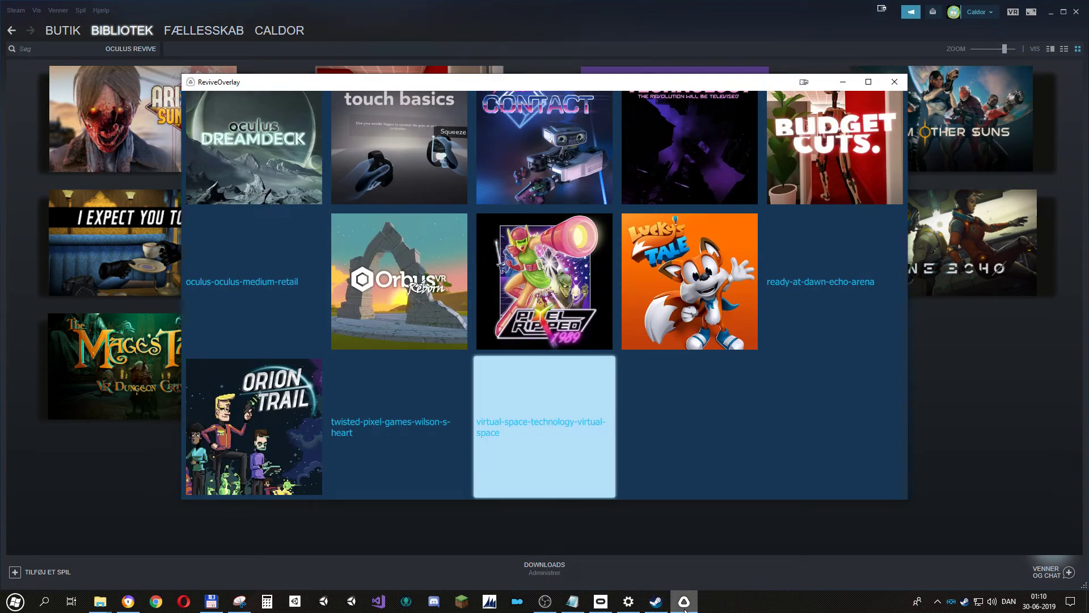
left_click(684, 605)
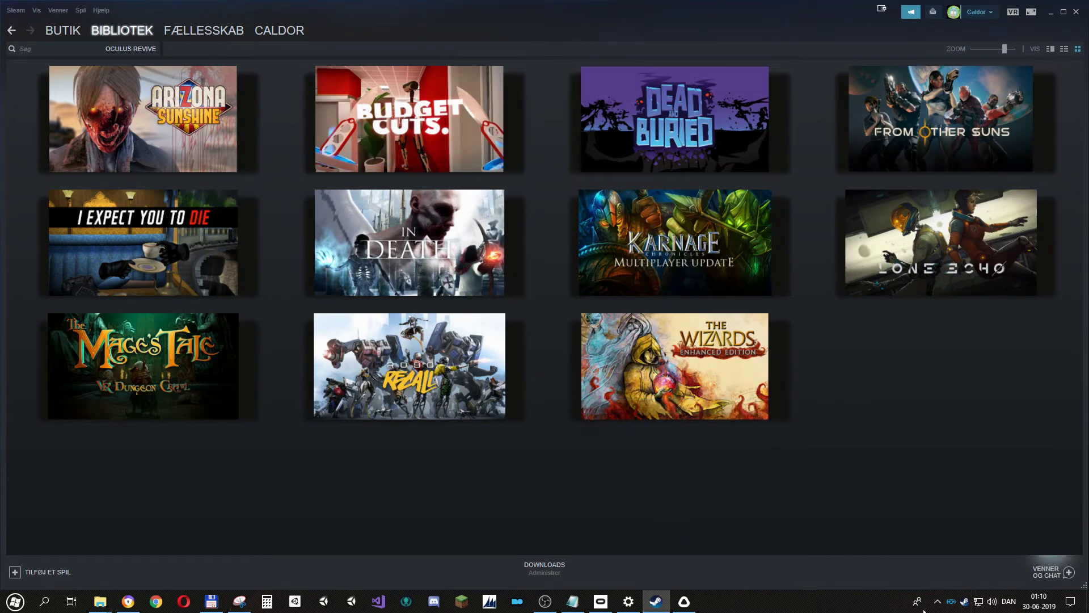
left_click(690, 600)
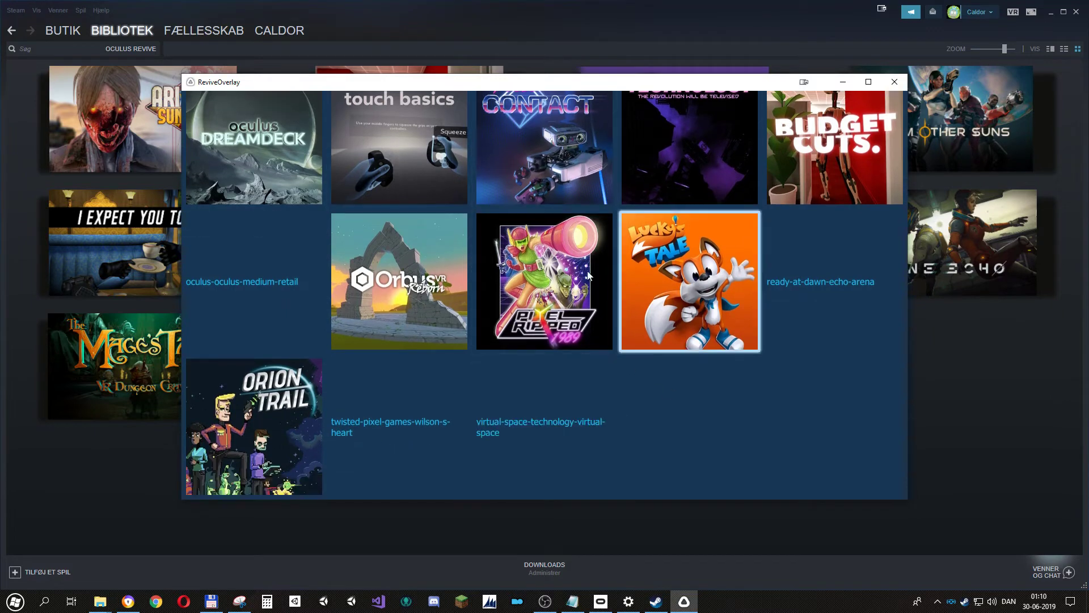
scroll(560, 153, "up", 1)
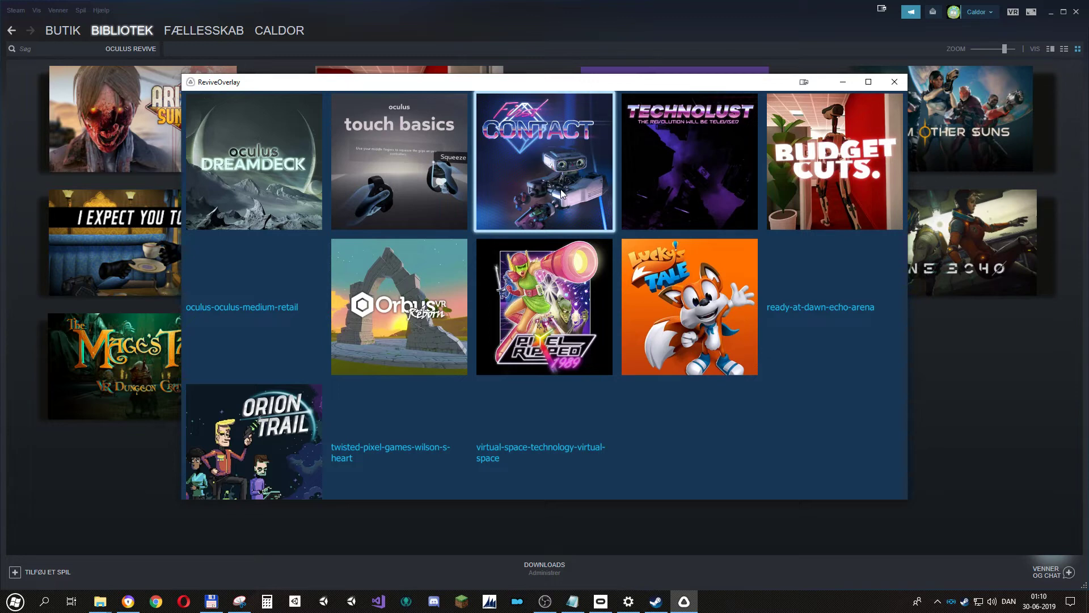
left_click_drag(609, 90, 596, 156)
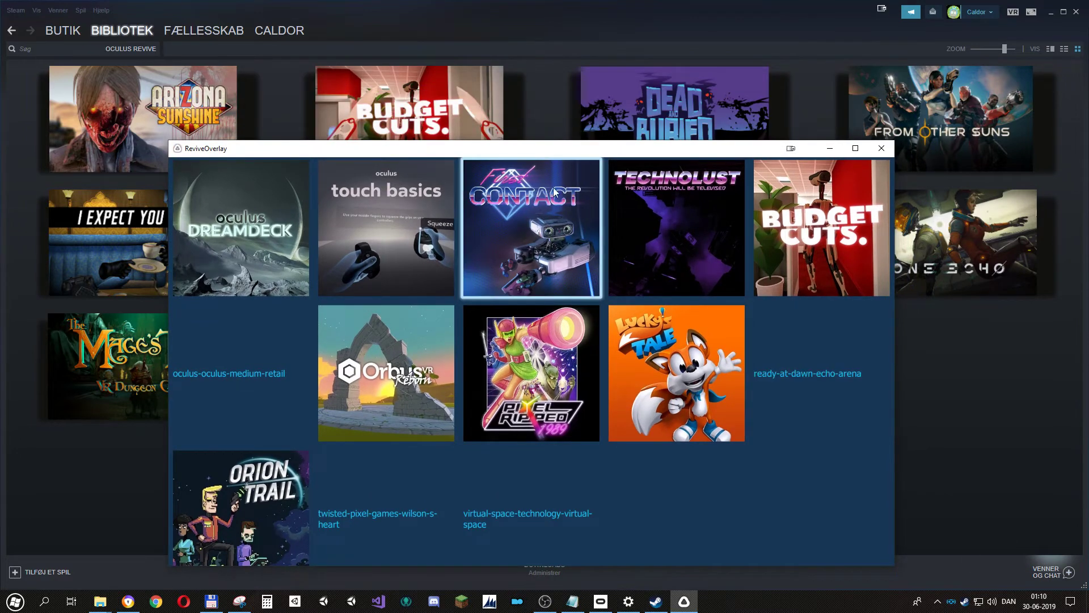
left_click_drag(584, 154, 583, 131)
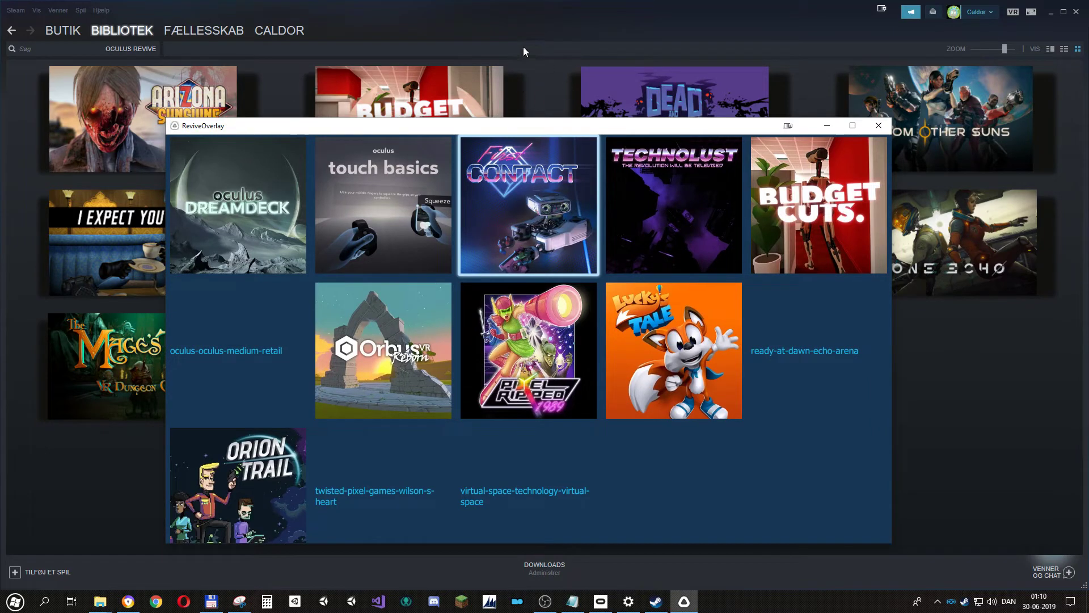
left_click(567, 64)
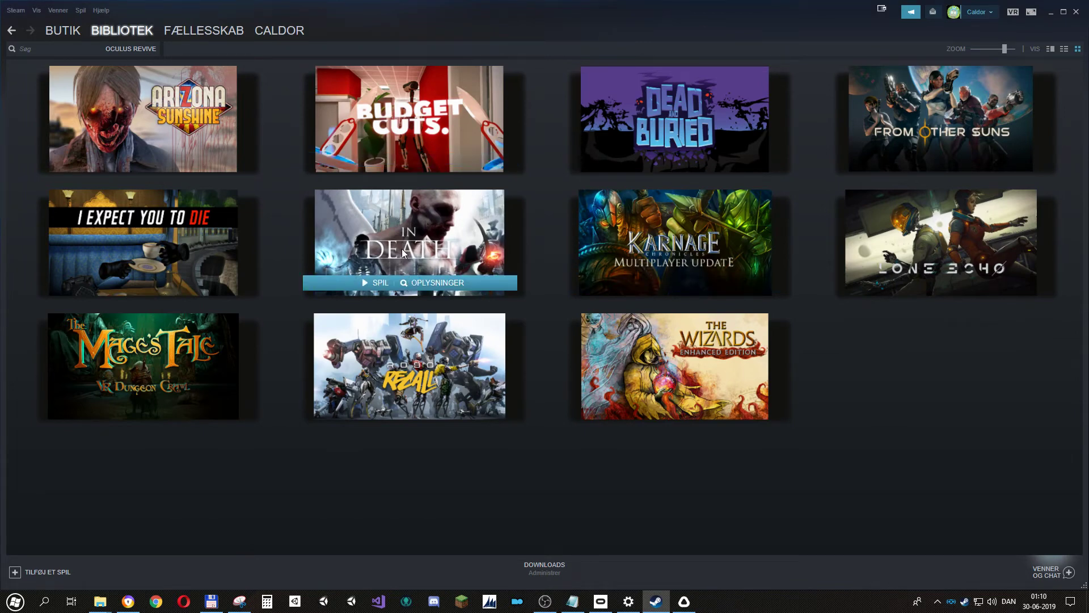
left_click(696, 603)
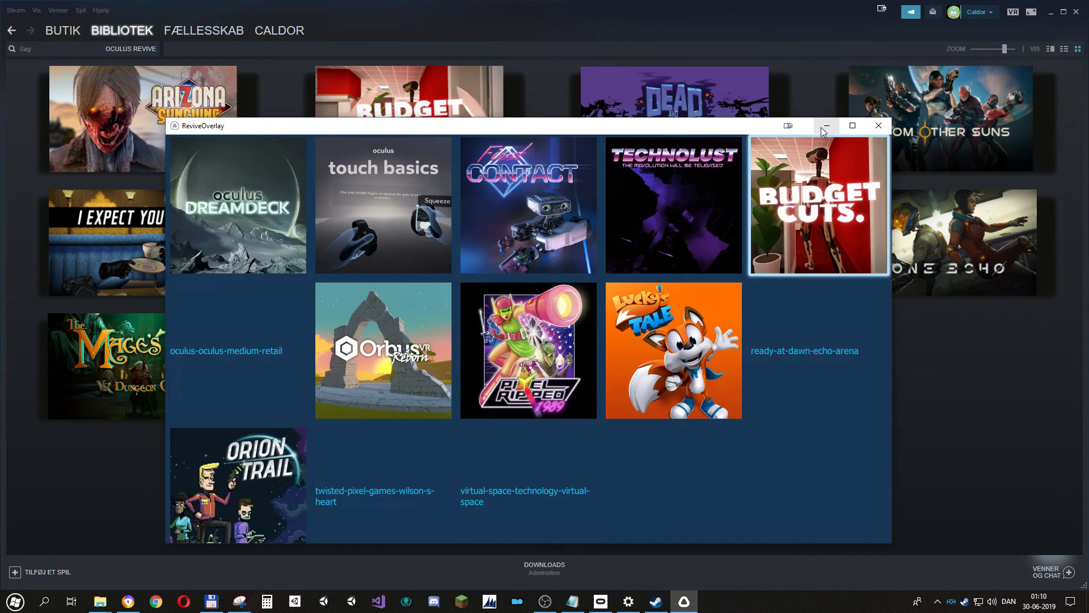
left_click(824, 127)
left_click(692, 601)
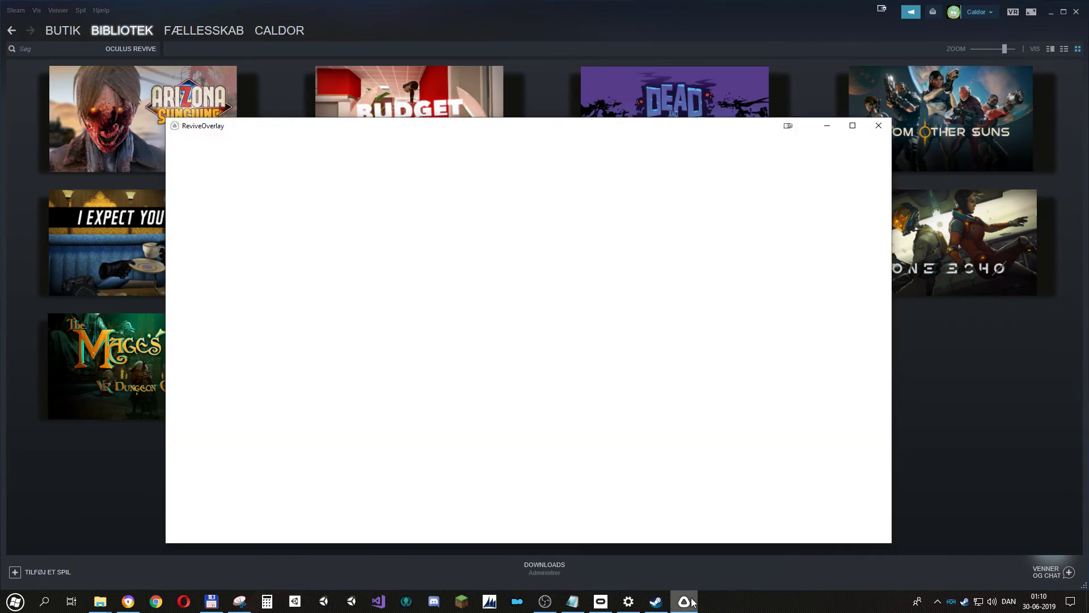
left_click(693, 602)
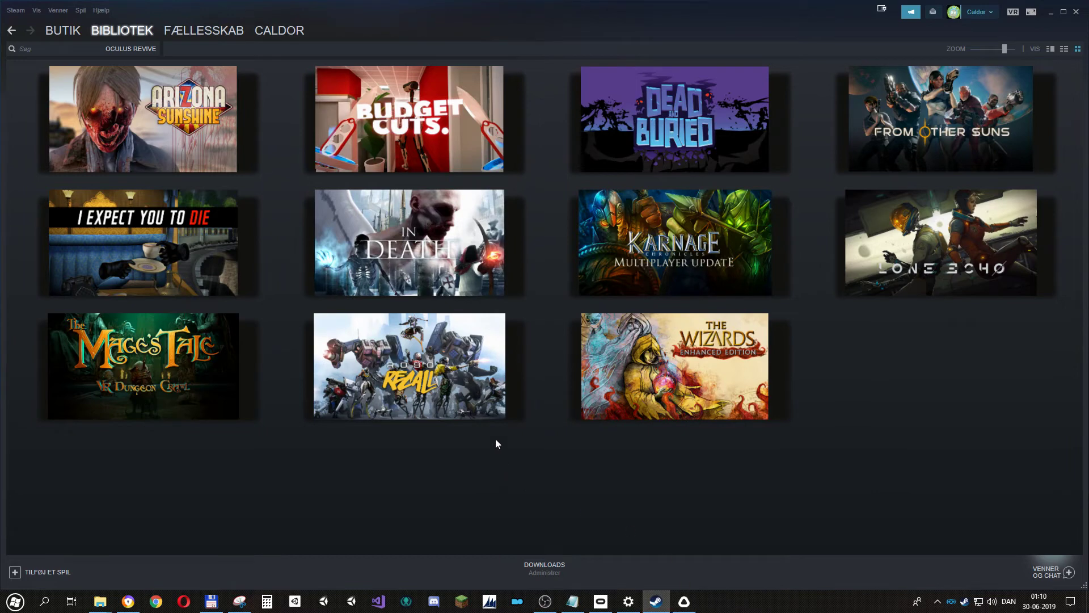
Launch Mod Organizer 2 for Skyrim VR and decline retrying the login
left_click(524, 603)
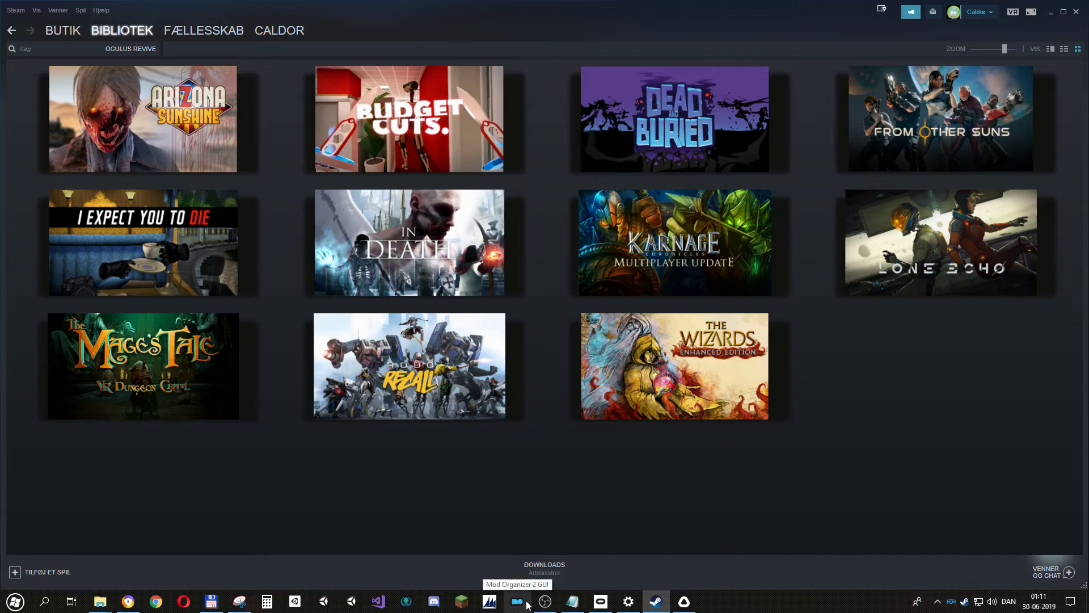
left_click(211, 602)
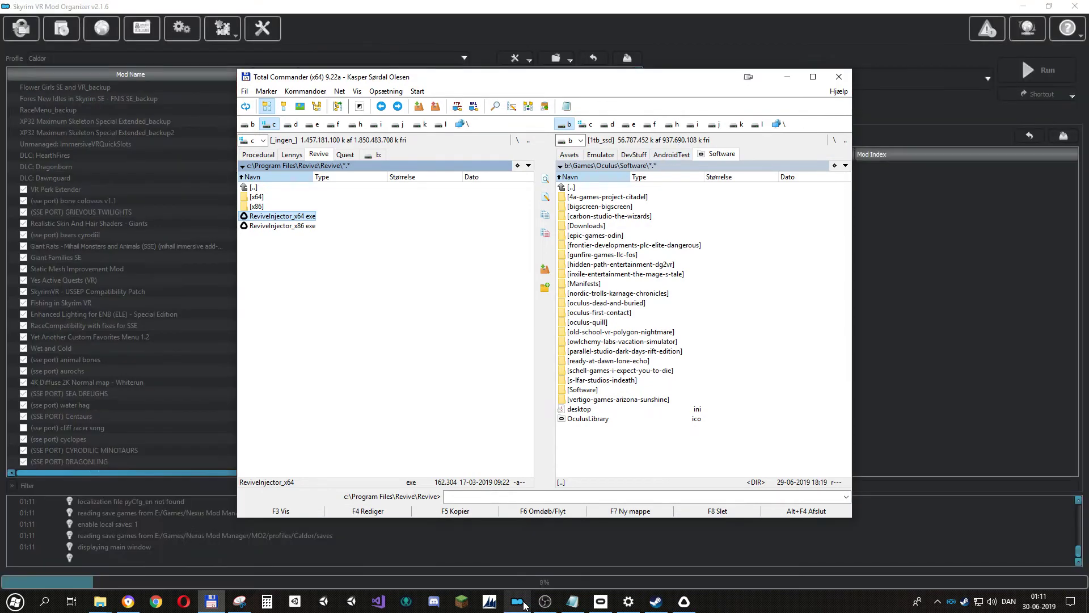
left_click(730, 9)
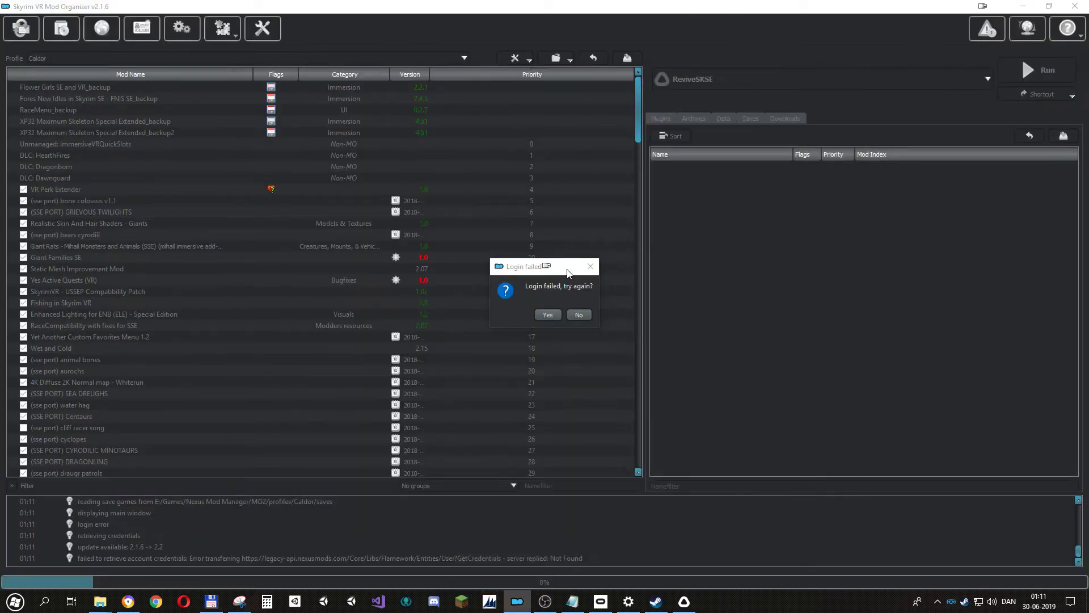
left_click(579, 315)
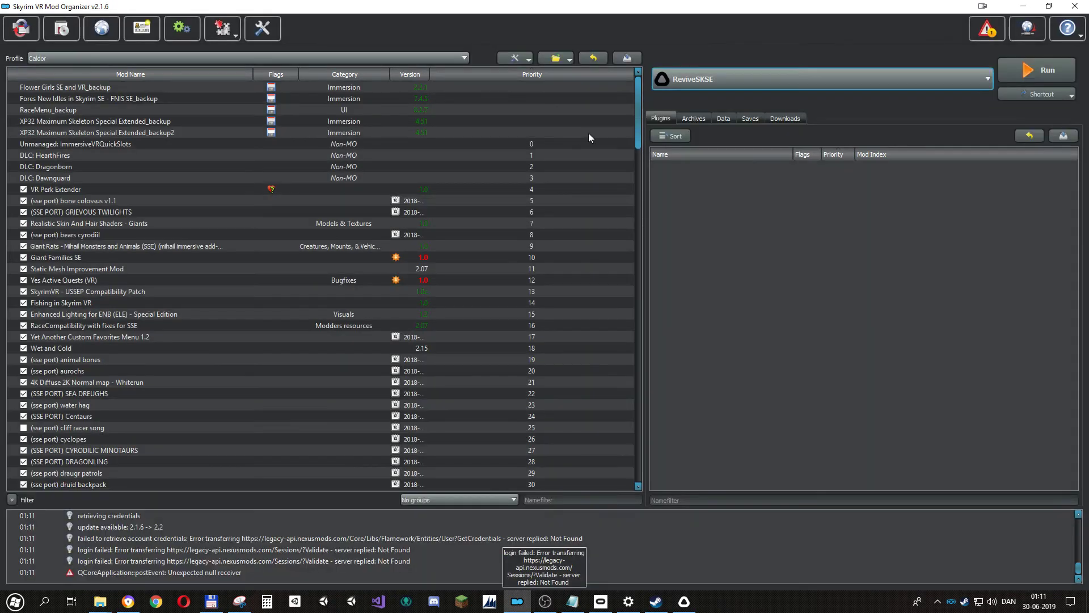
Choose ReviveSKSE as the executable to run and open the executables for editing
left_click(727, 79)
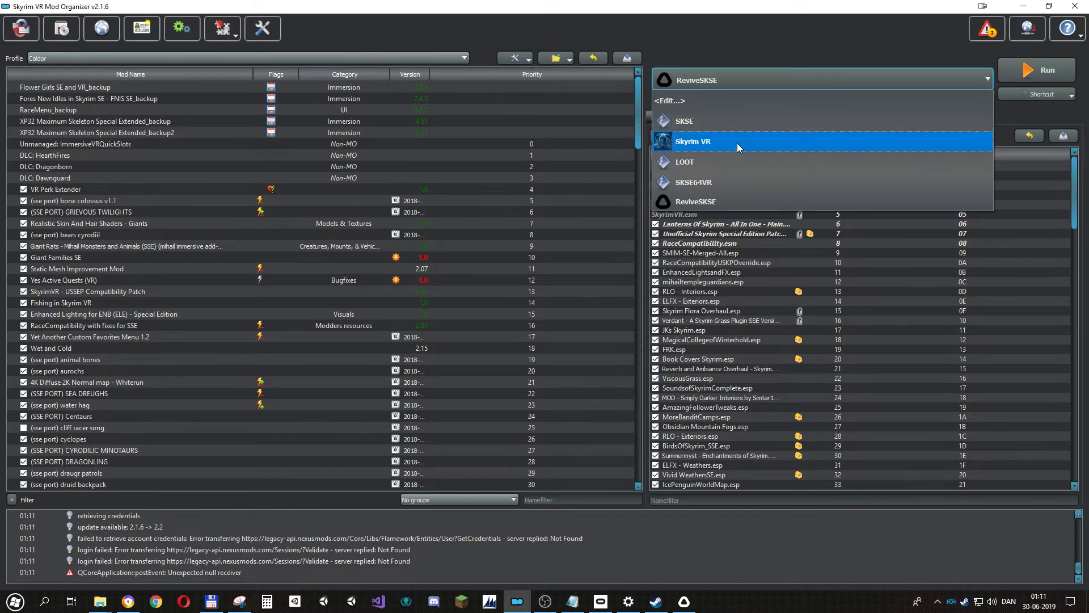
left_click(730, 203)
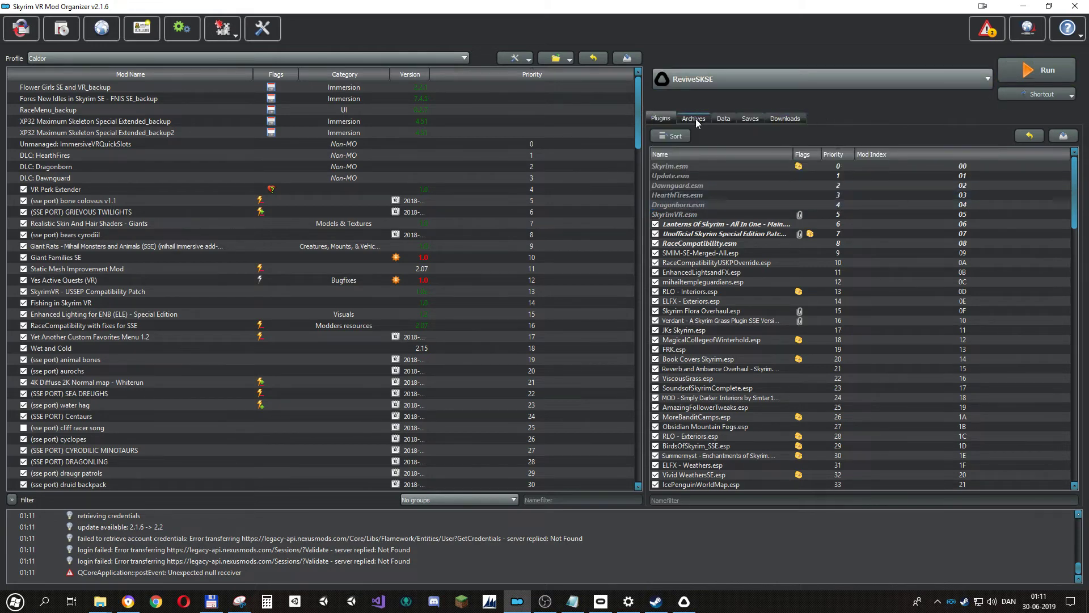
left_click(968, 85)
left_click(776, 104)
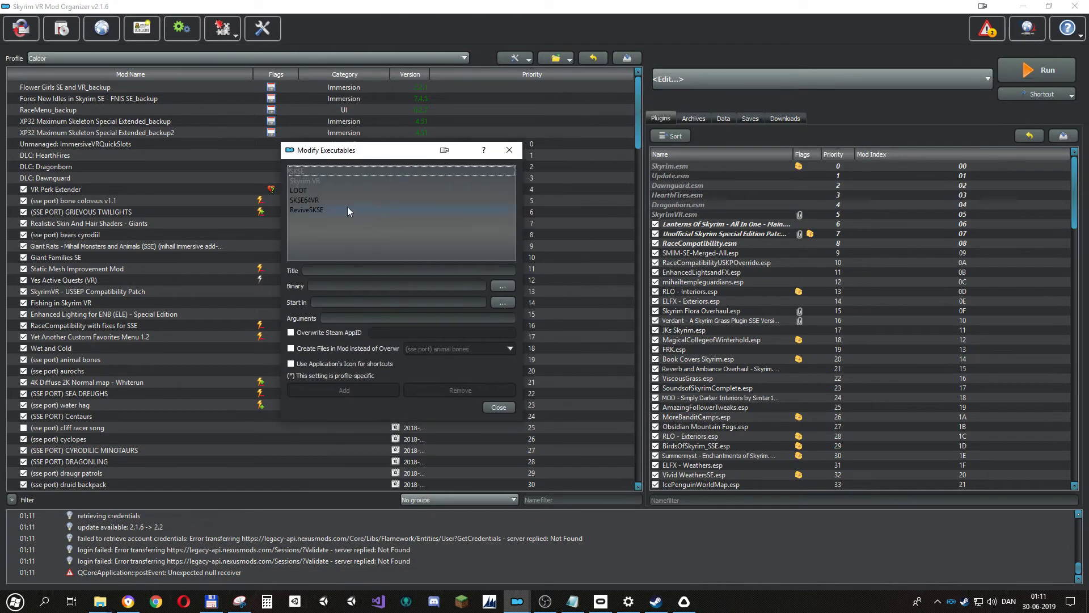
Examine the binary path of the SKSE64VR executable, and bring up the Skyrim VR entry's settings
left_click(338, 197)
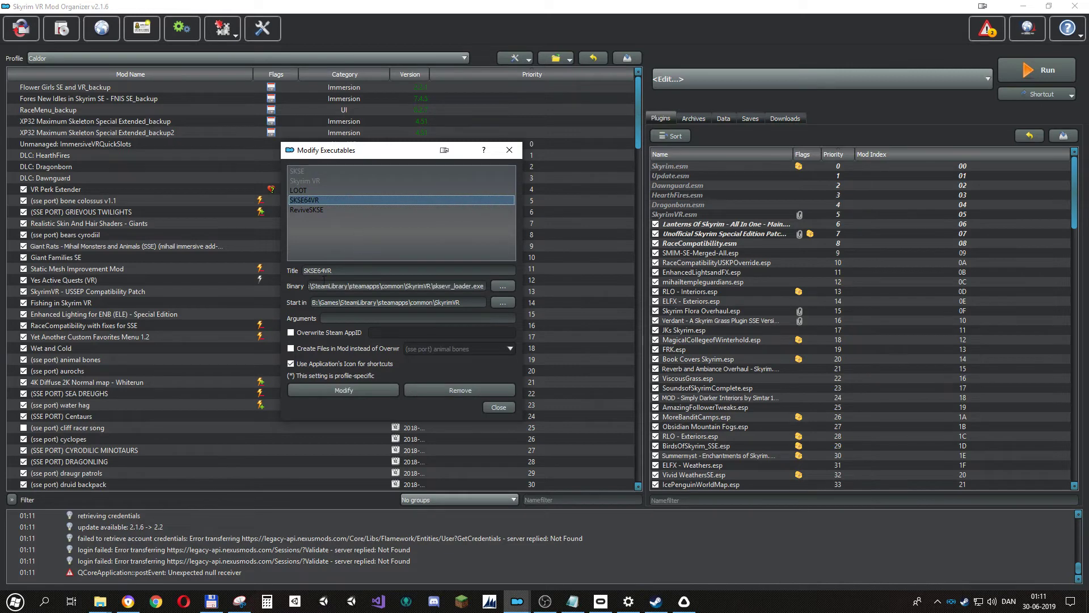
left_click_drag(465, 285, 262, 284)
double_click(468, 286)
double_click(417, 286)
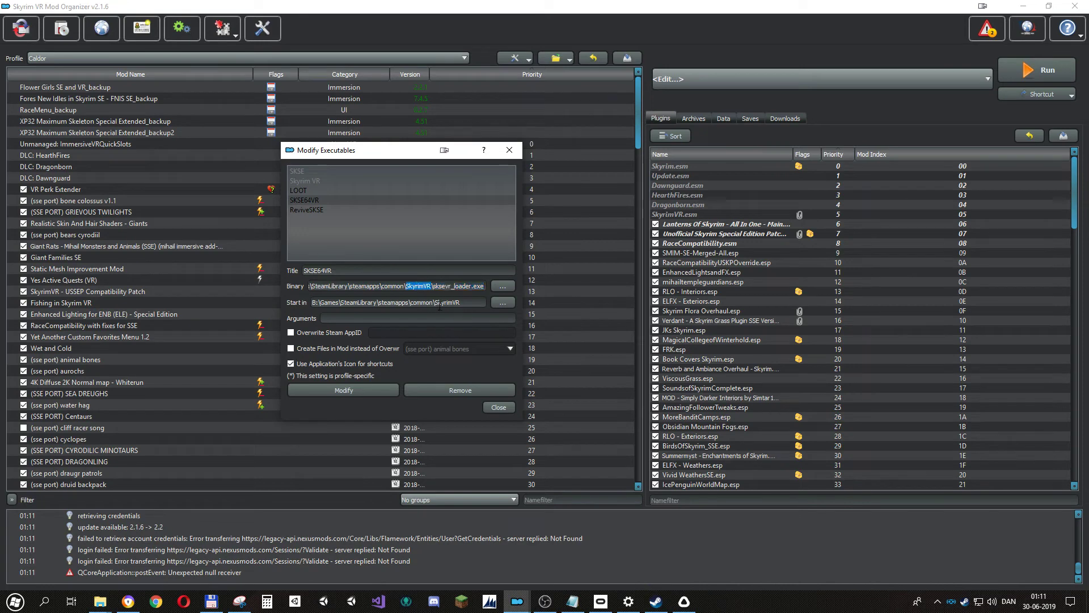
left_click_drag(436, 286, 467, 286)
left_click(479, 286)
left_click(323, 181)
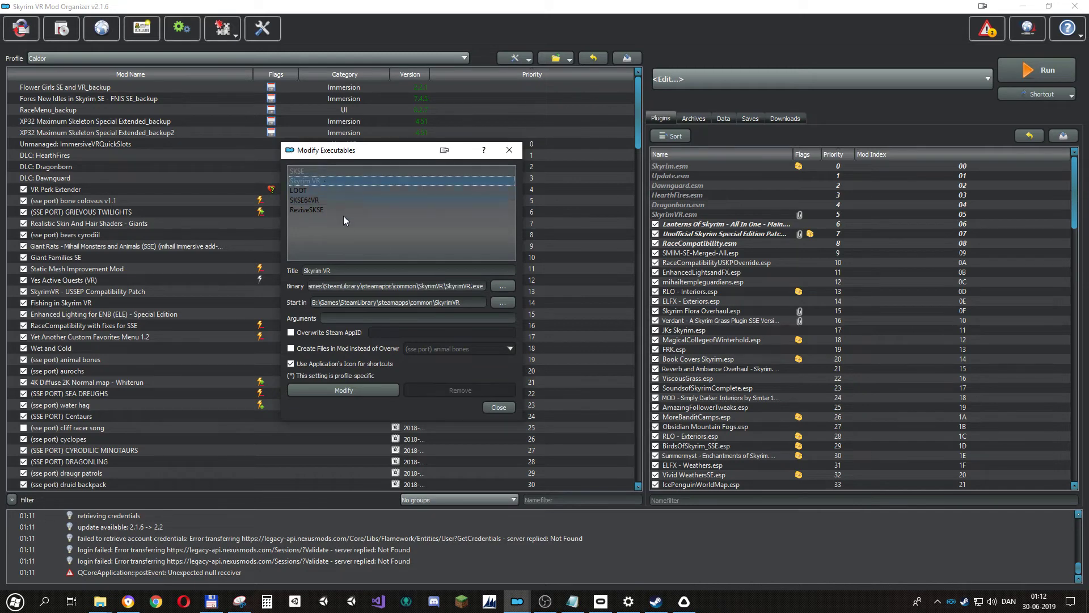
Examine the full binary path of the Skyrim VR executable in the executables dialog
left_click_drag(446, 286, 469, 286)
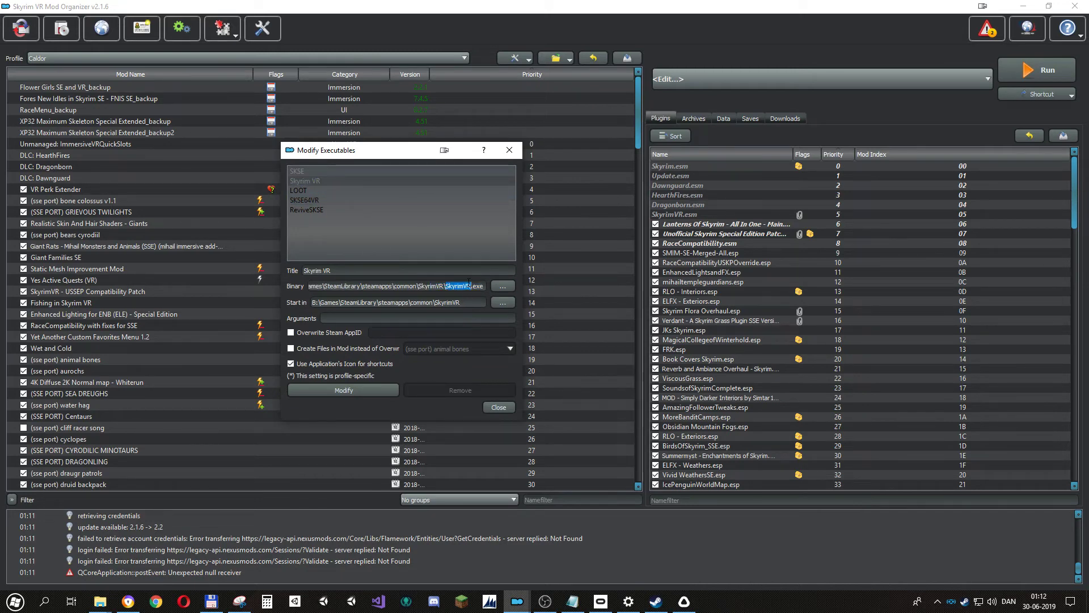
left_click(451, 286)
key("Home")
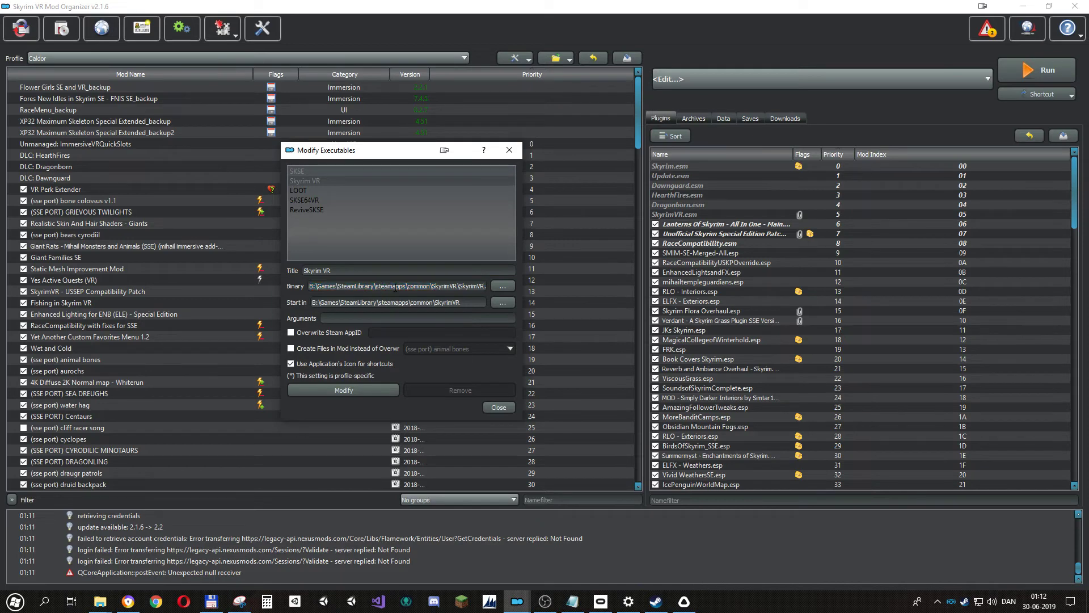
left_click_drag(339, 285, 519, 289)
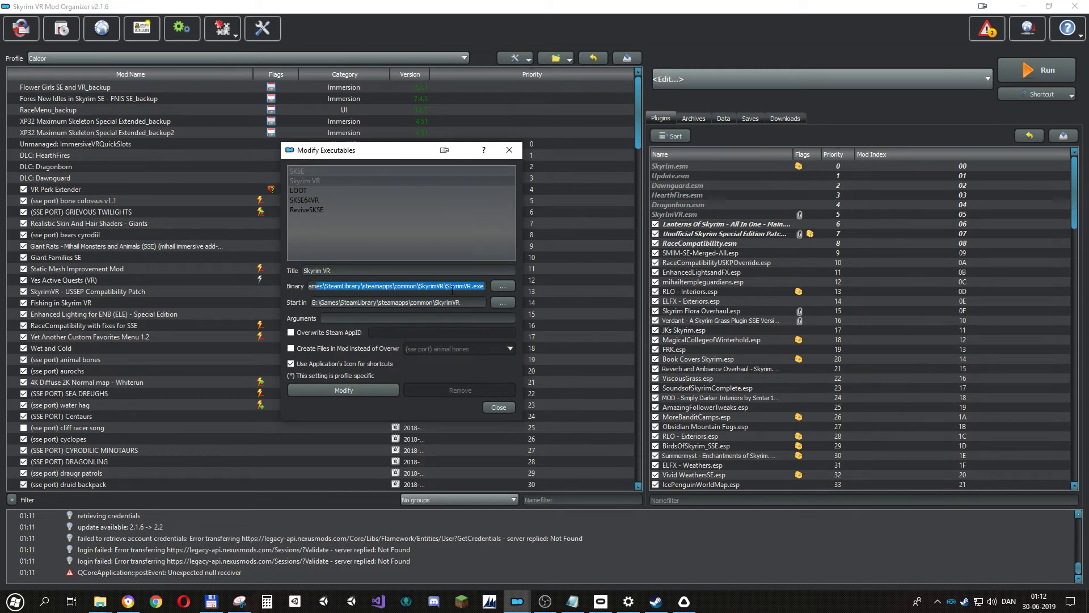
Compare the SKSE64VR entry with ReviveSKSE, examining ReviveSKSE's injector binary and the sksevr_loader path in its arguments
left_click(326, 200)
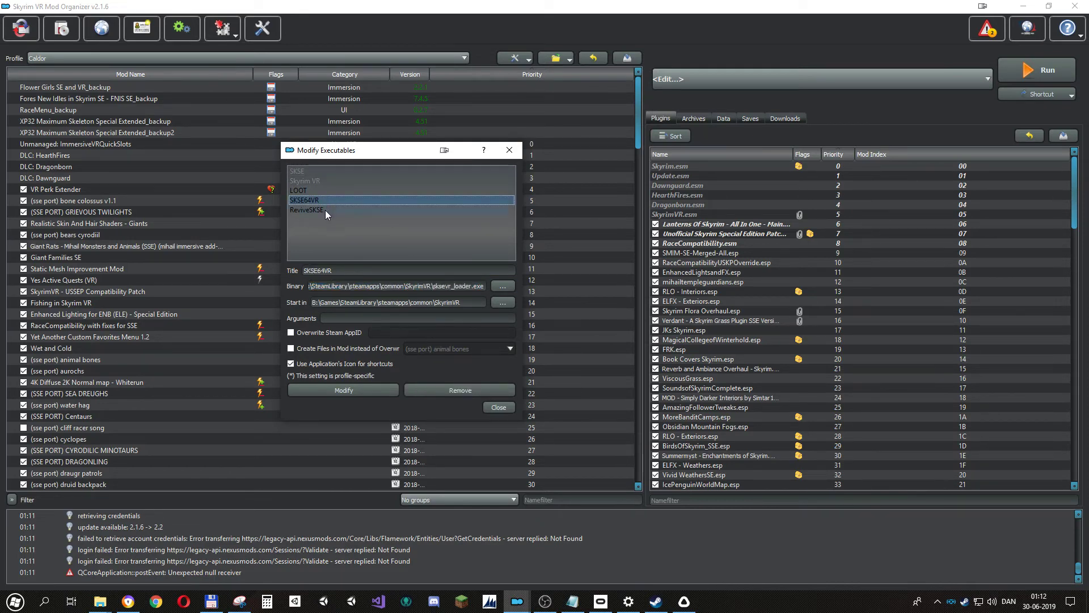
left_click(317, 210)
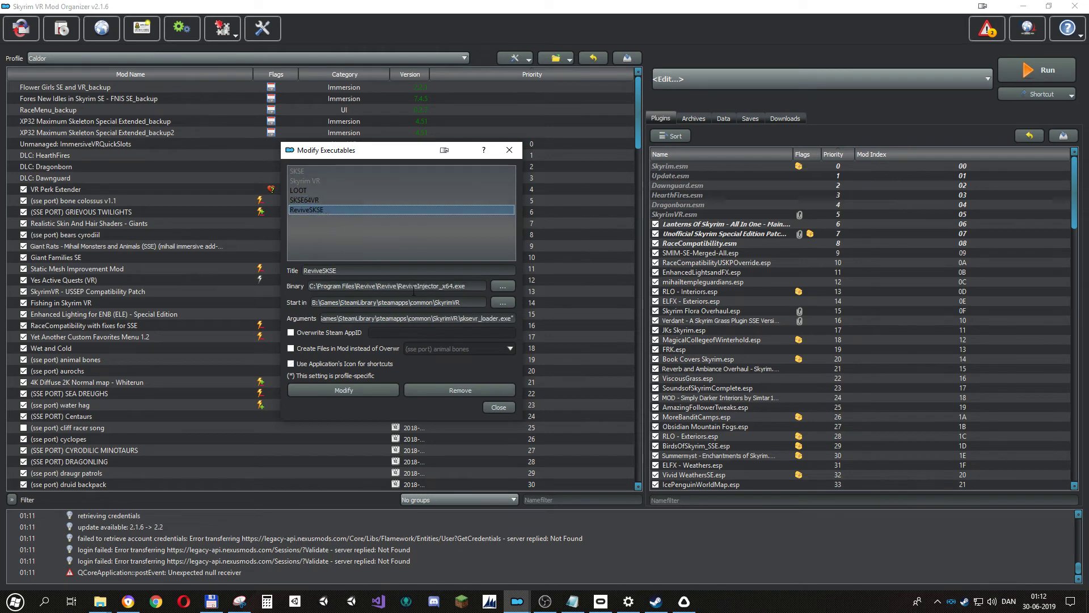
left_click_drag(476, 286, 560, 328)
double_click(480, 320)
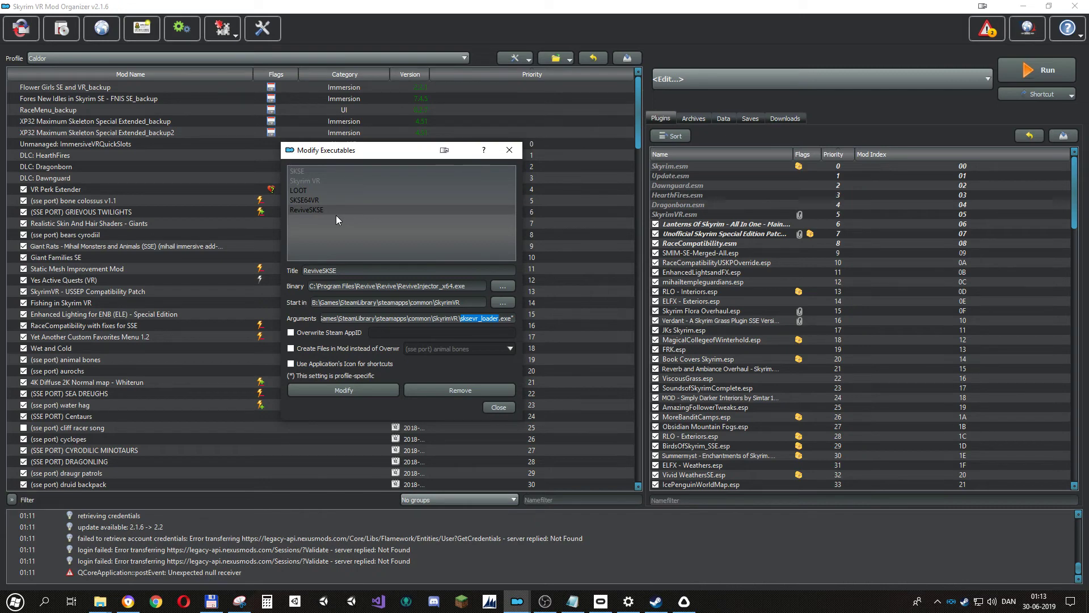
Switch to Steam and start SteamVR
left_click(656, 601)
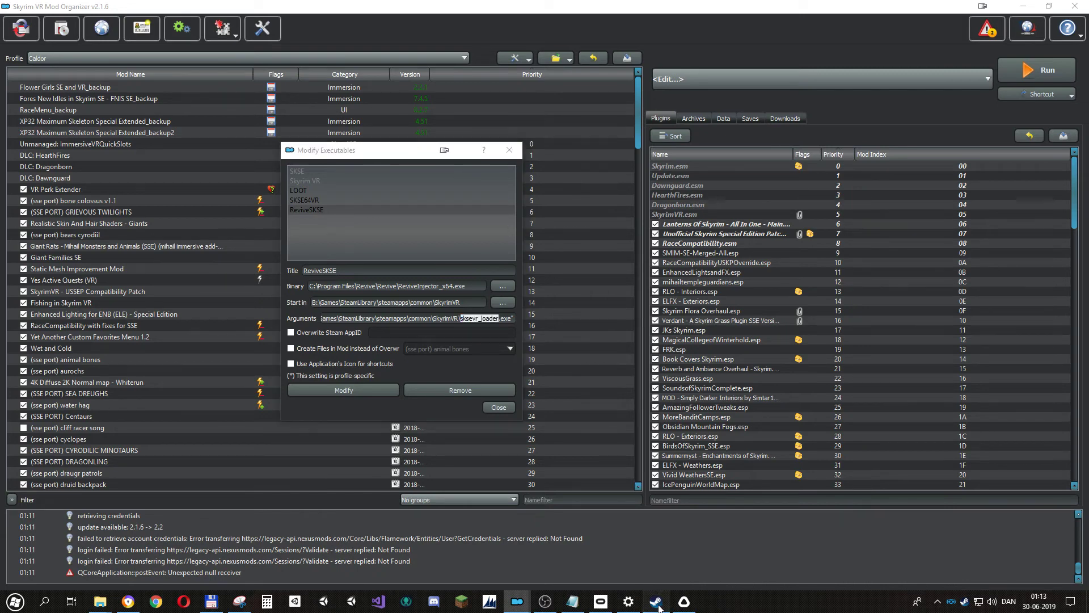
right_click(964, 602)
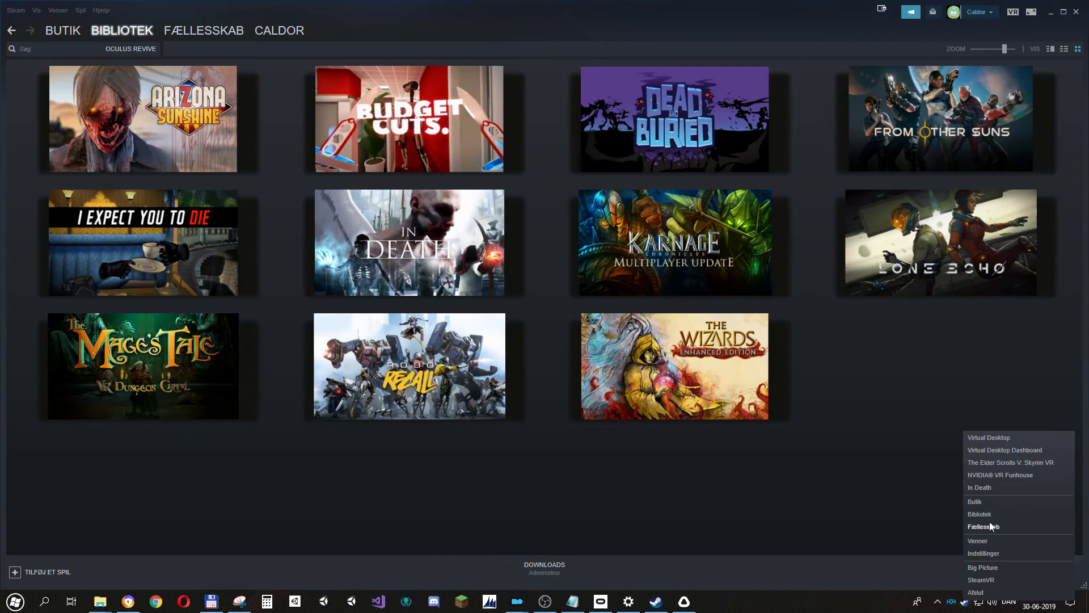
left_click(1000, 579)
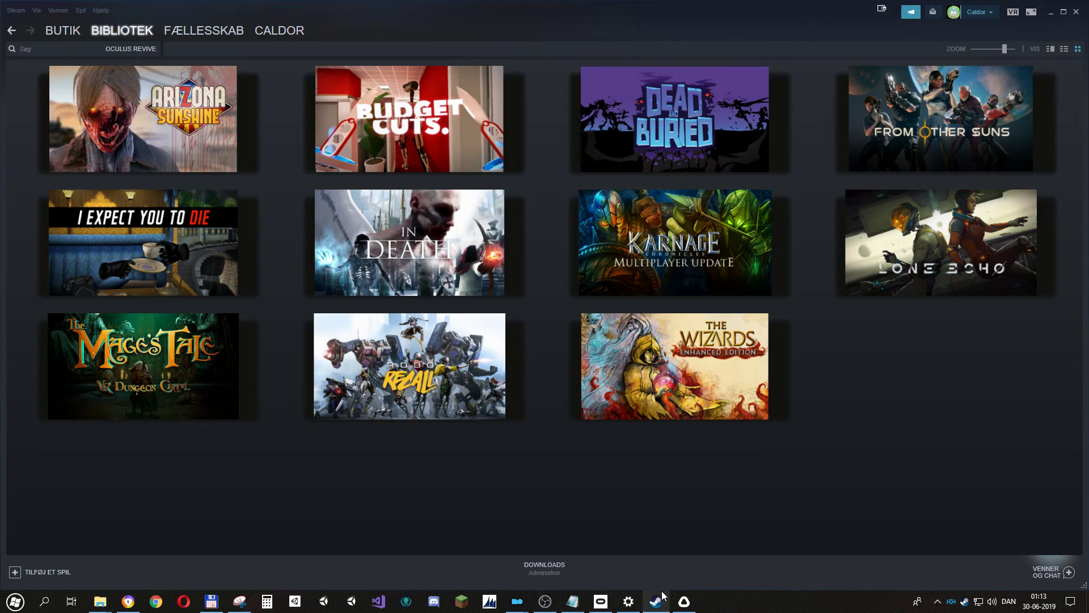
mouse_move(659, 605)
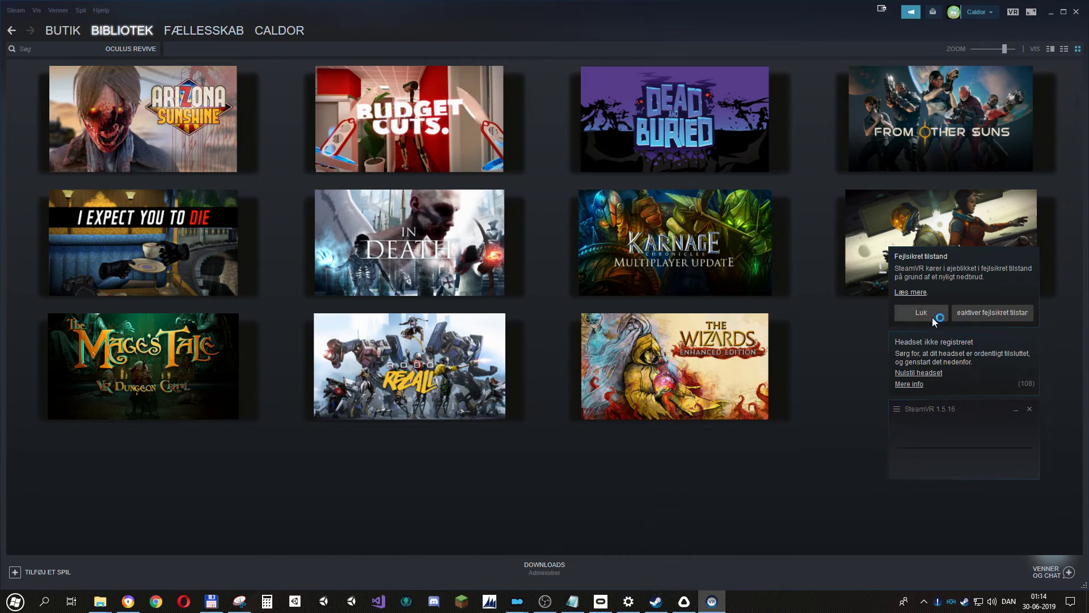
View the application and USB pages of the SteamVR settings, then close the settings
left_click(904, 406)
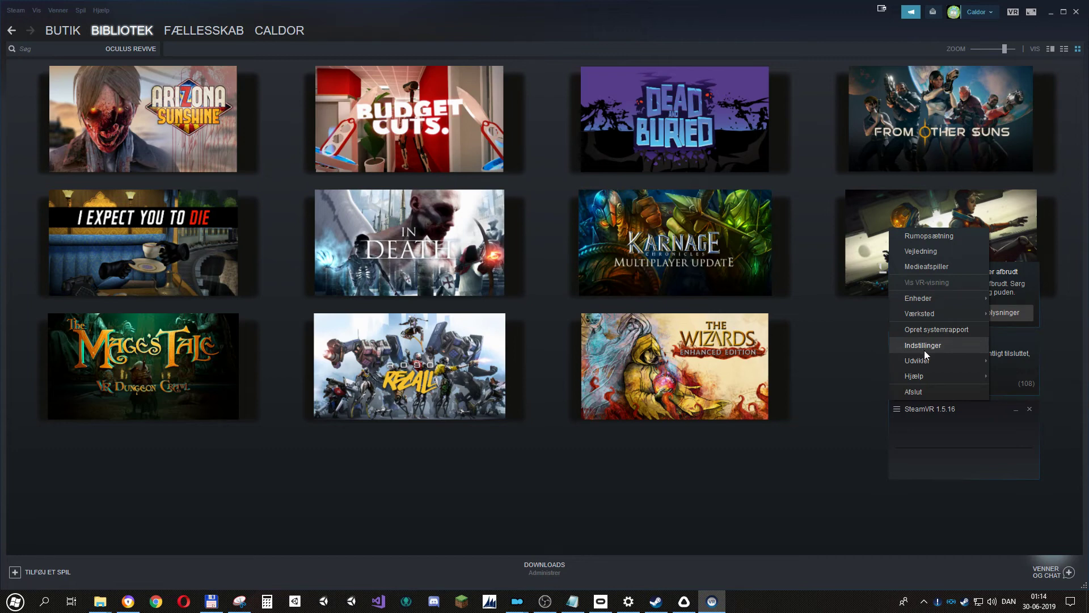
mouse_move(943, 315)
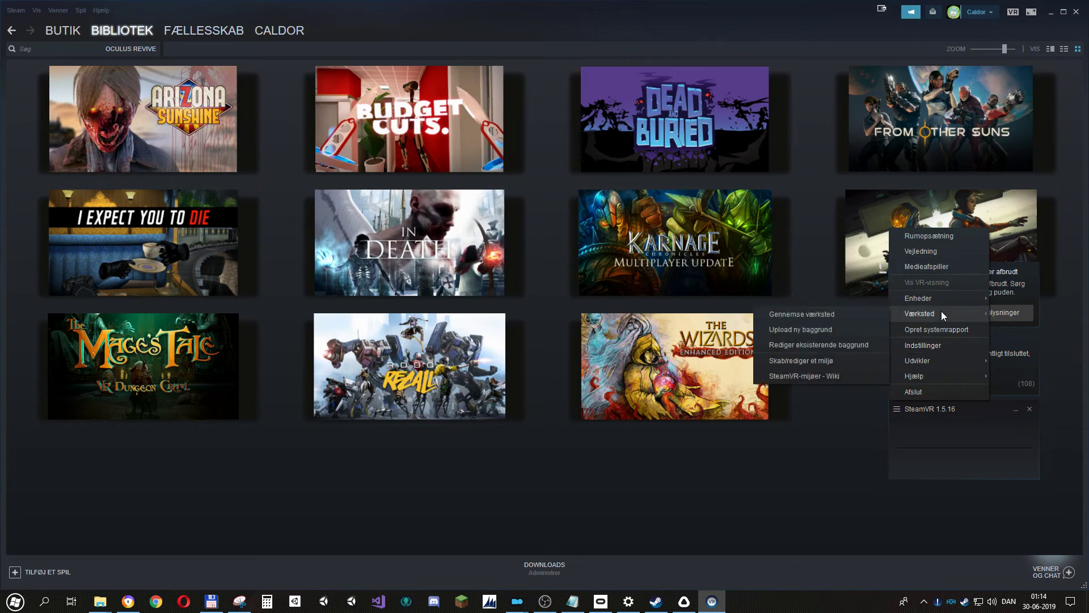
left_click(933, 346)
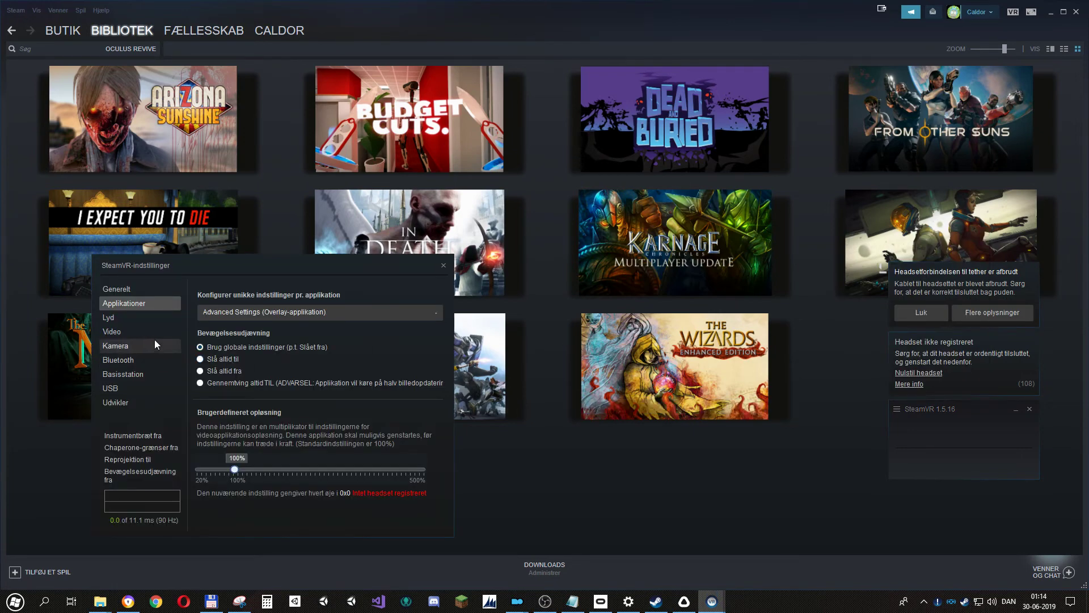
left_click(143, 389)
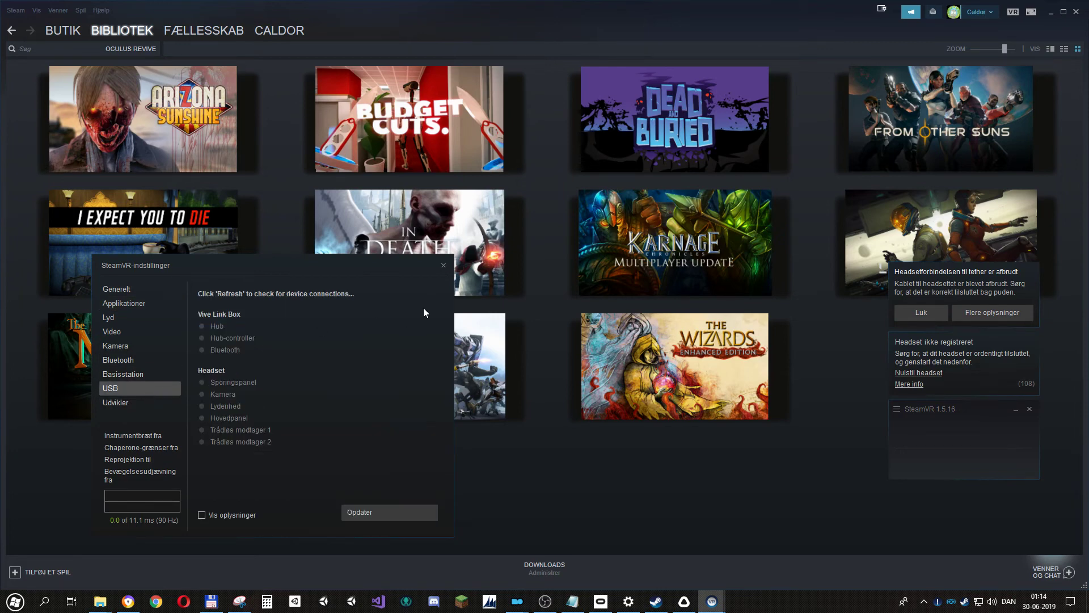
left_click(444, 266)
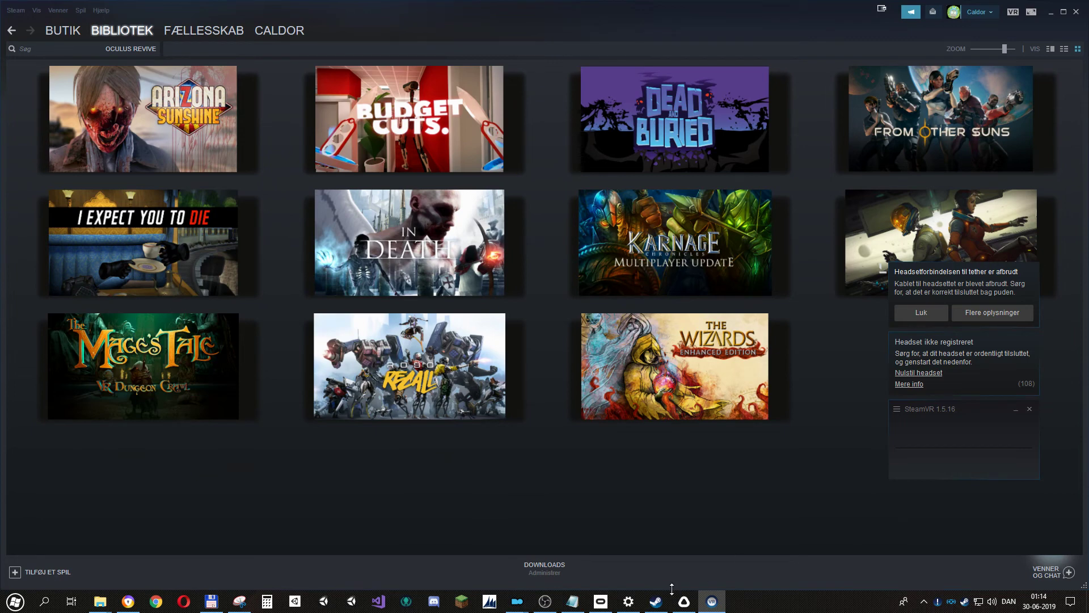
Bring the SteamVR status window to the front and shut SteamVR down
left_click(657, 601)
left_click(713, 603)
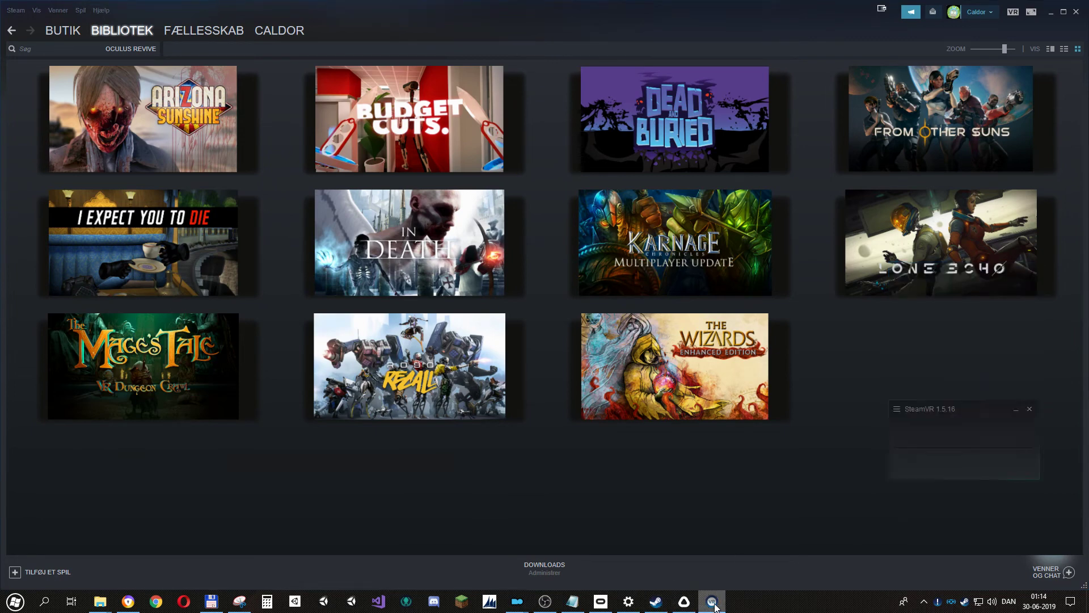
right_click(937, 602)
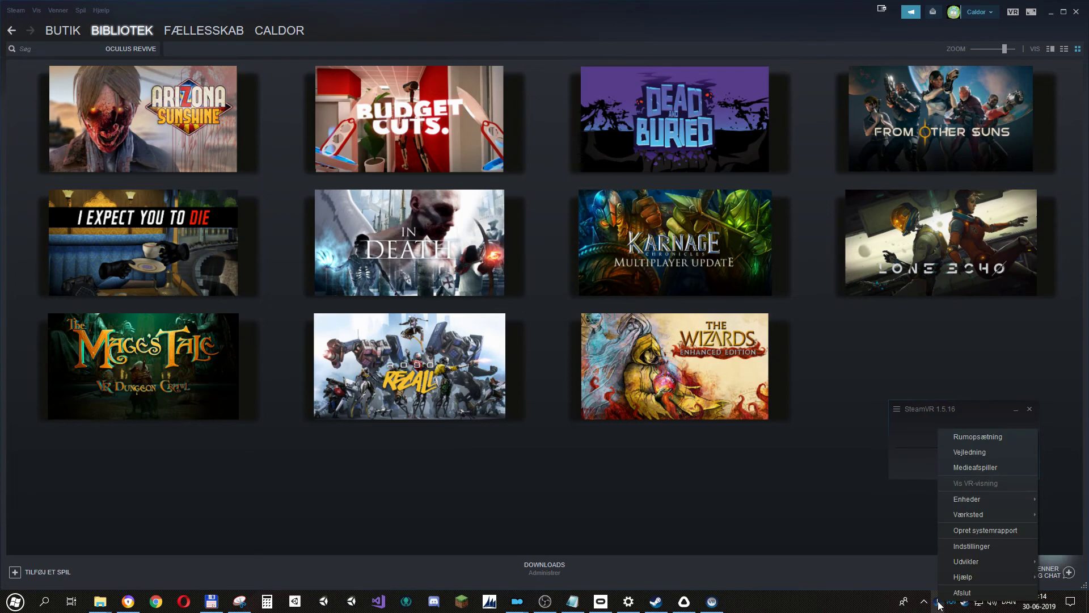
left_click(855, 606)
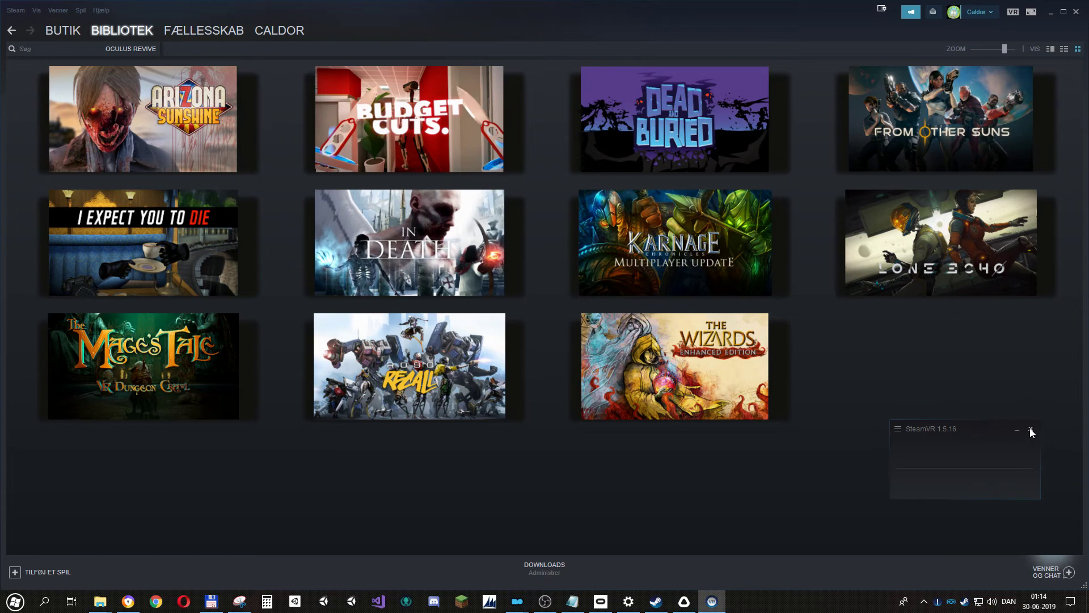
left_click(1030, 429)
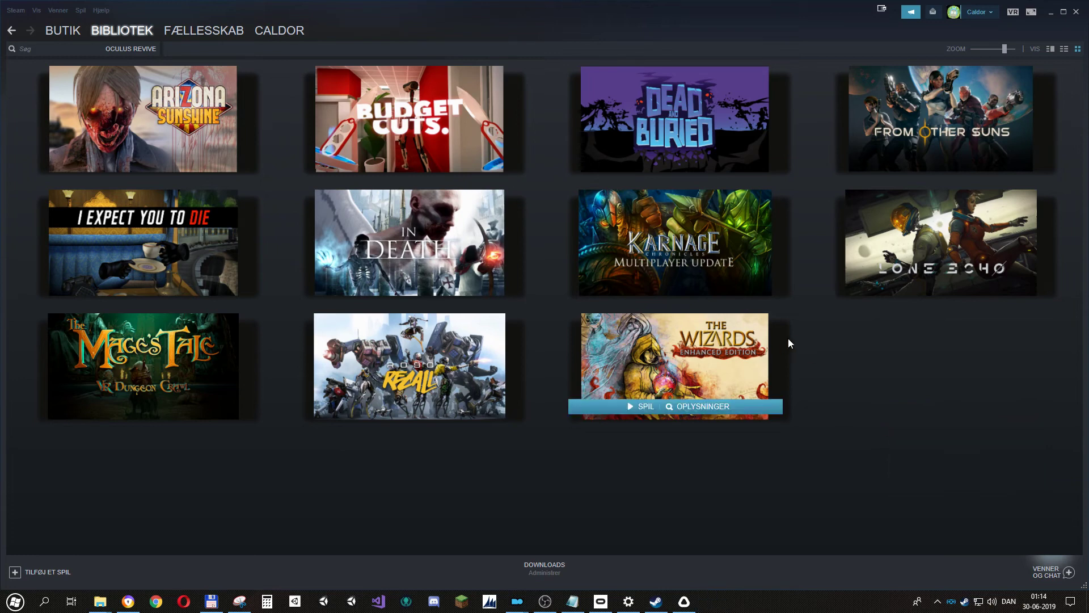
Return to Mod Organizer, close the Modify Executables dialog, and minimize the program to get back to Steam
mouse_move(369, 287)
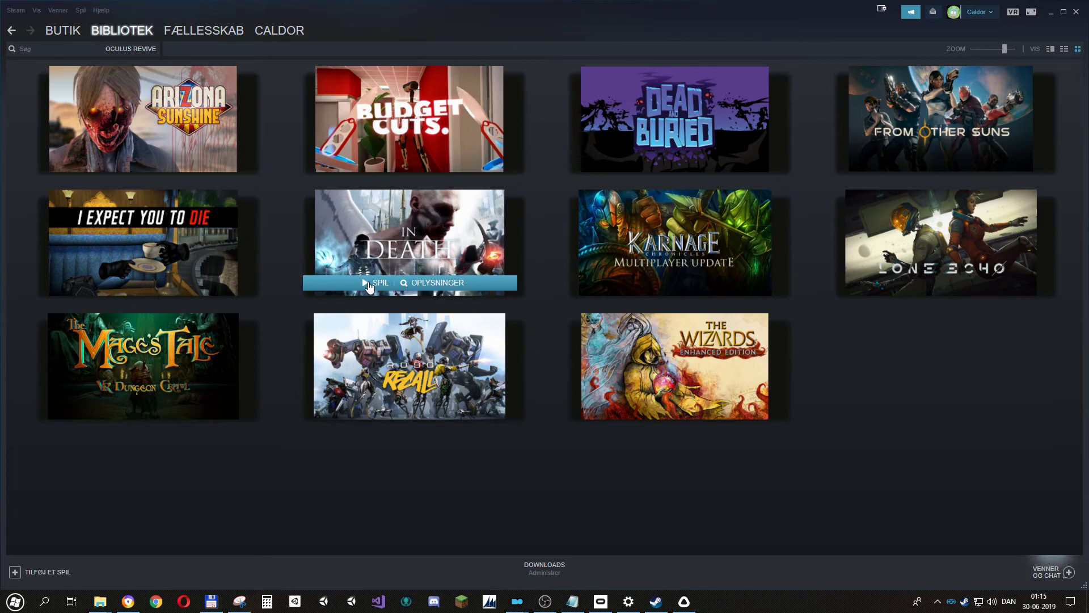
mouse_move(526, 600)
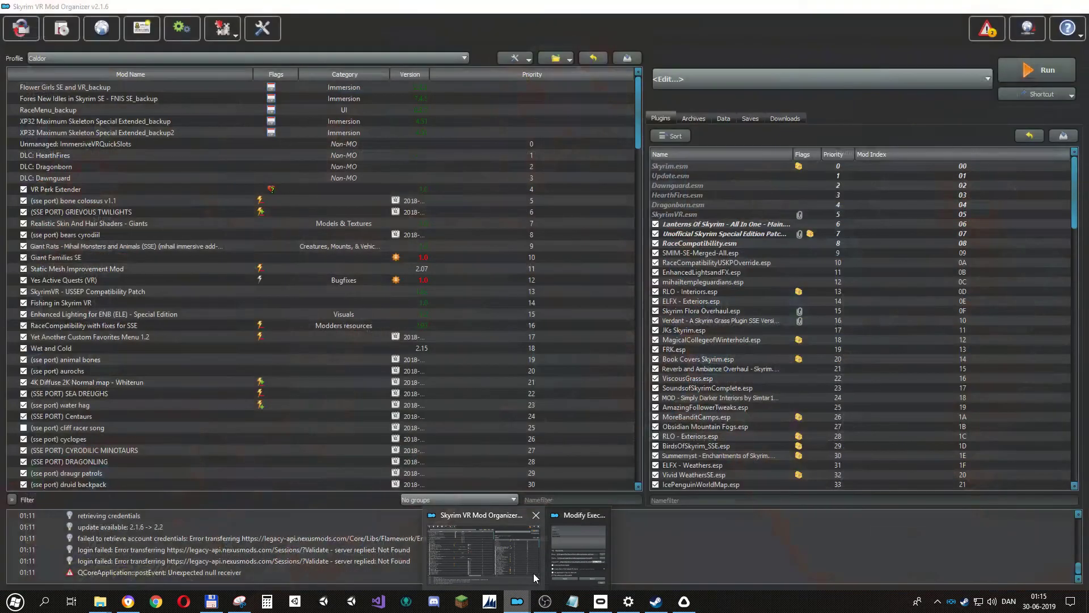
left_click(533, 573)
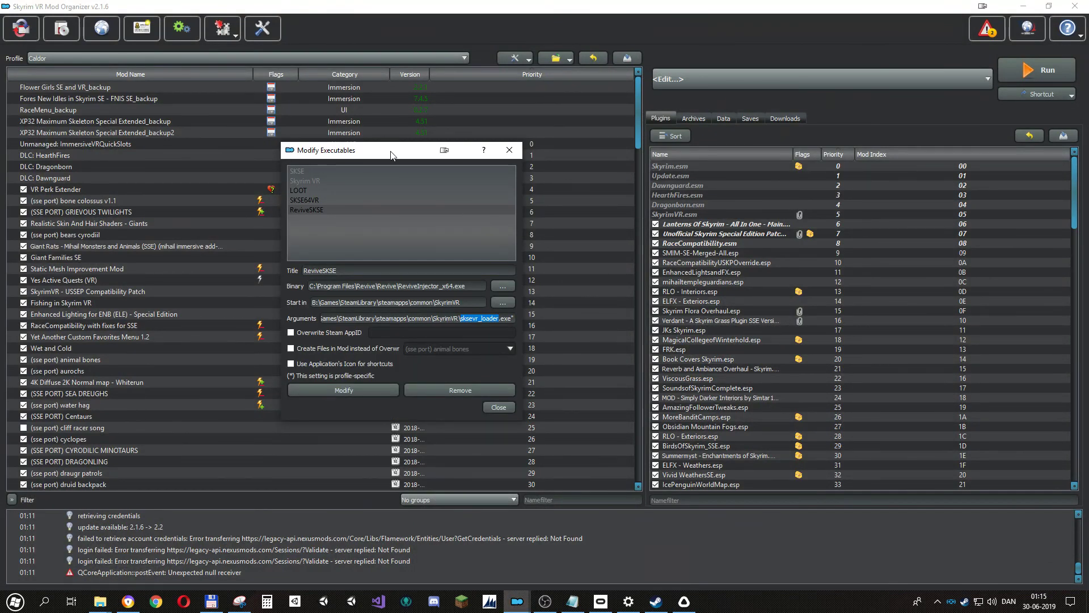
left_click(516, 601)
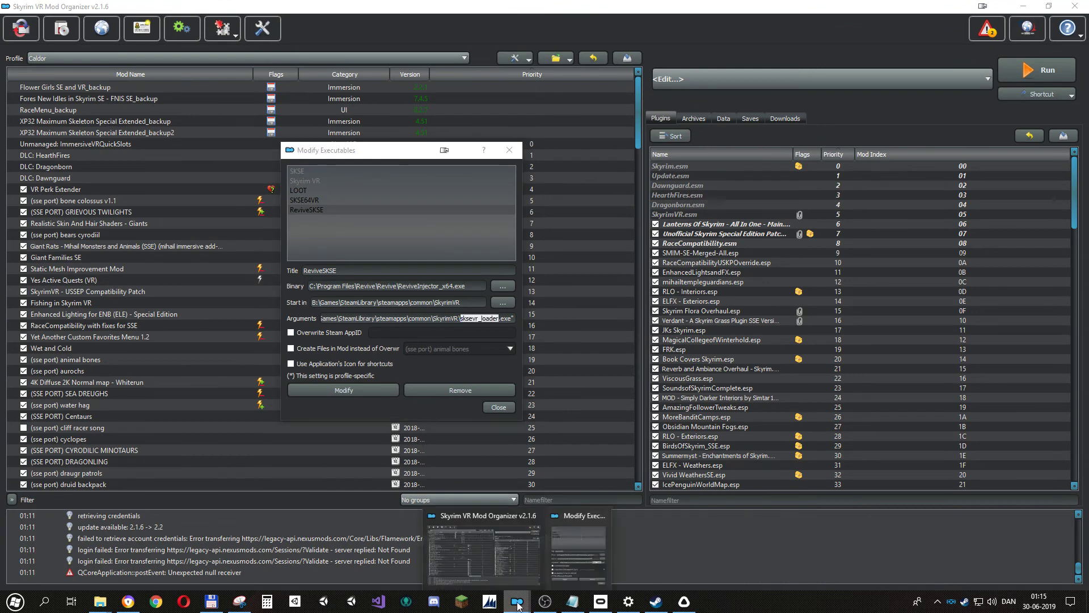
left_click(574, 539)
left_click(500, 407)
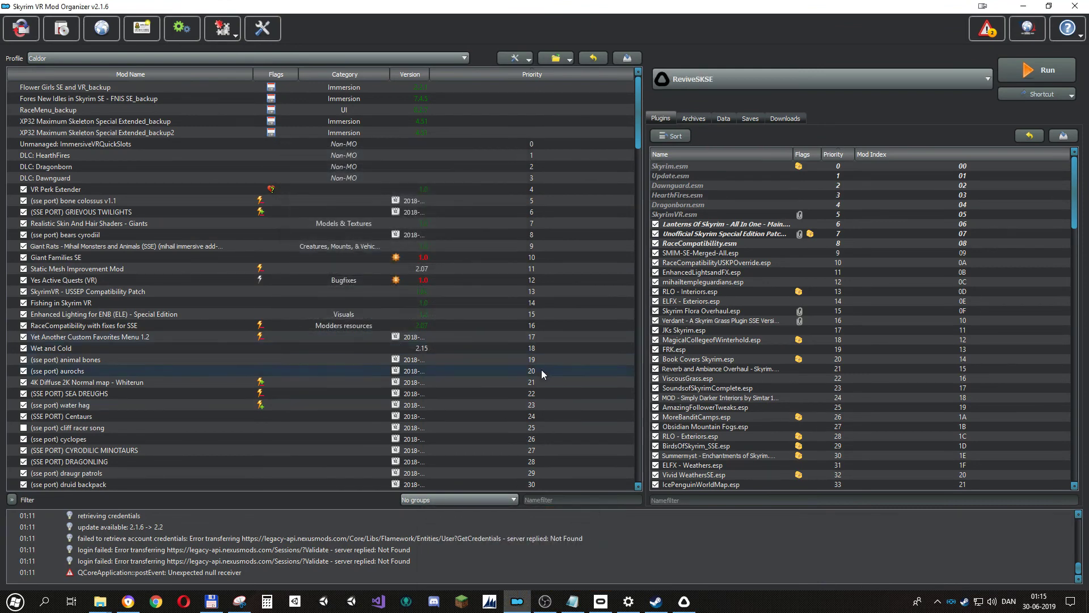
left_click(1024, 5)
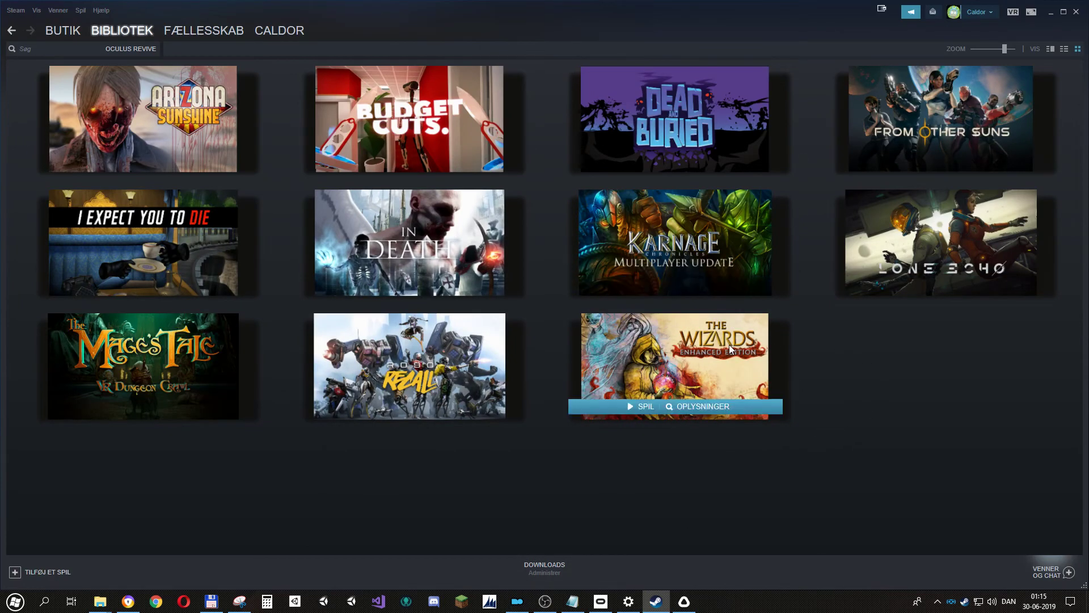
Check the Revive releases page on GitHub in the browser and return to the Steam library
mouse_move(548, 601)
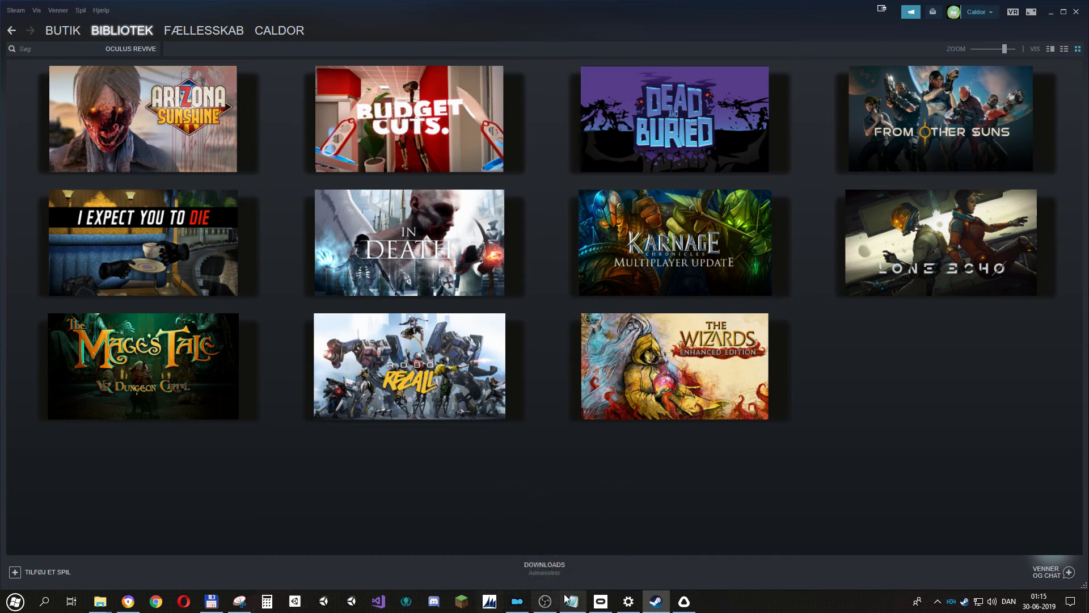
left_click(129, 603)
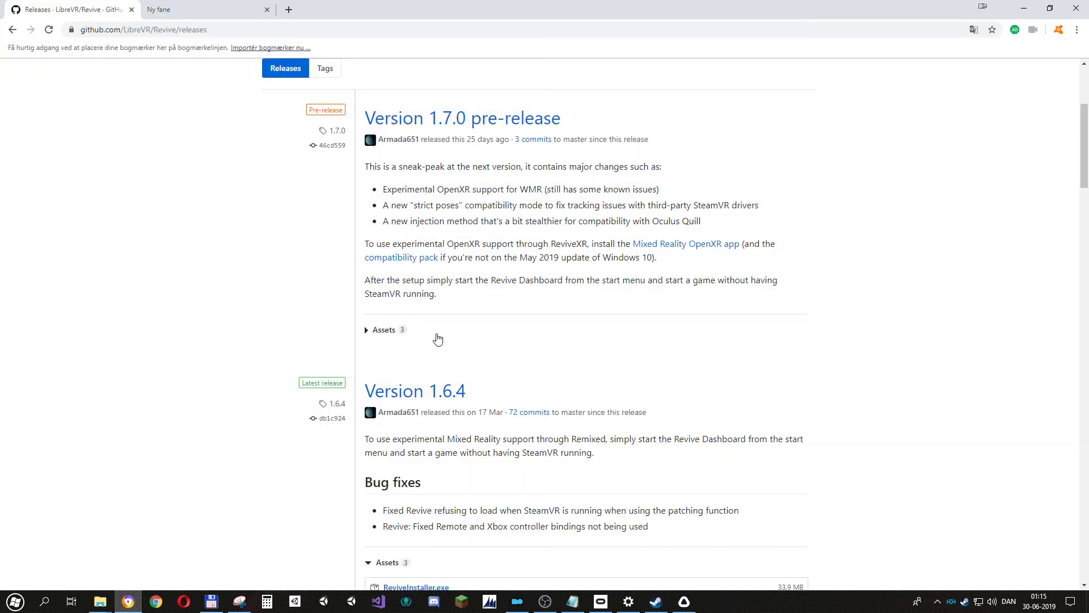
left_click(545, 601)
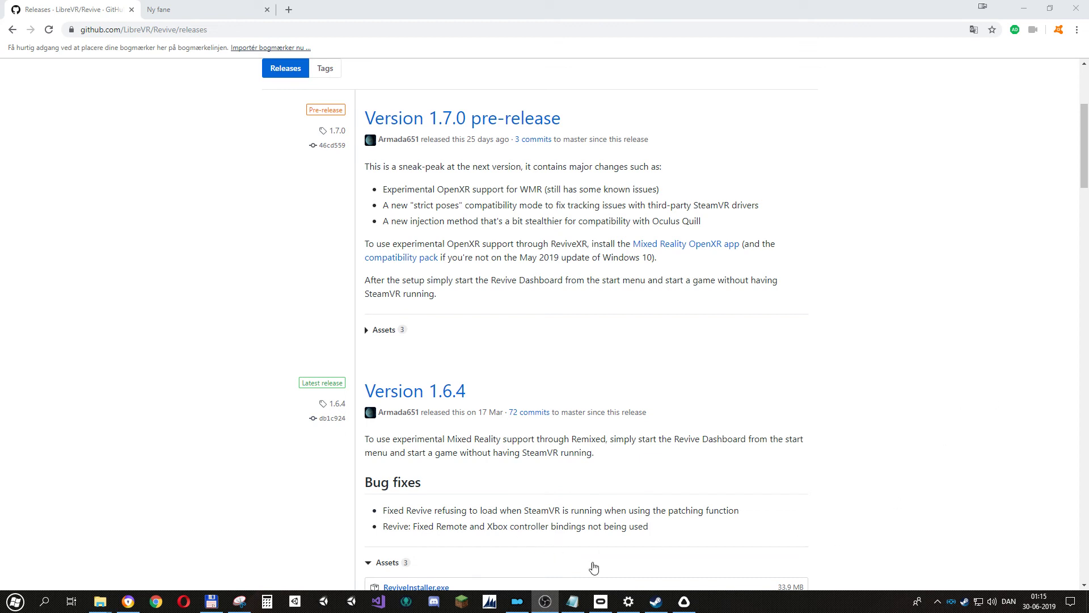
left_click(656, 603)
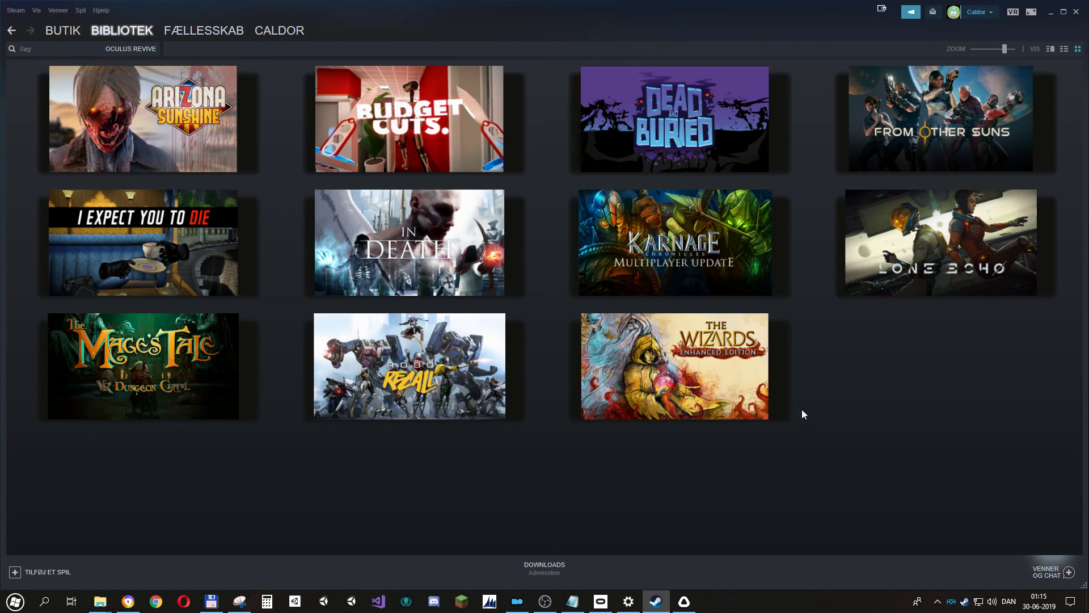
Open the In Death shortcut's properties and examine its Revive injector destination and the game path in its launch parameters
mouse_move(772, 406)
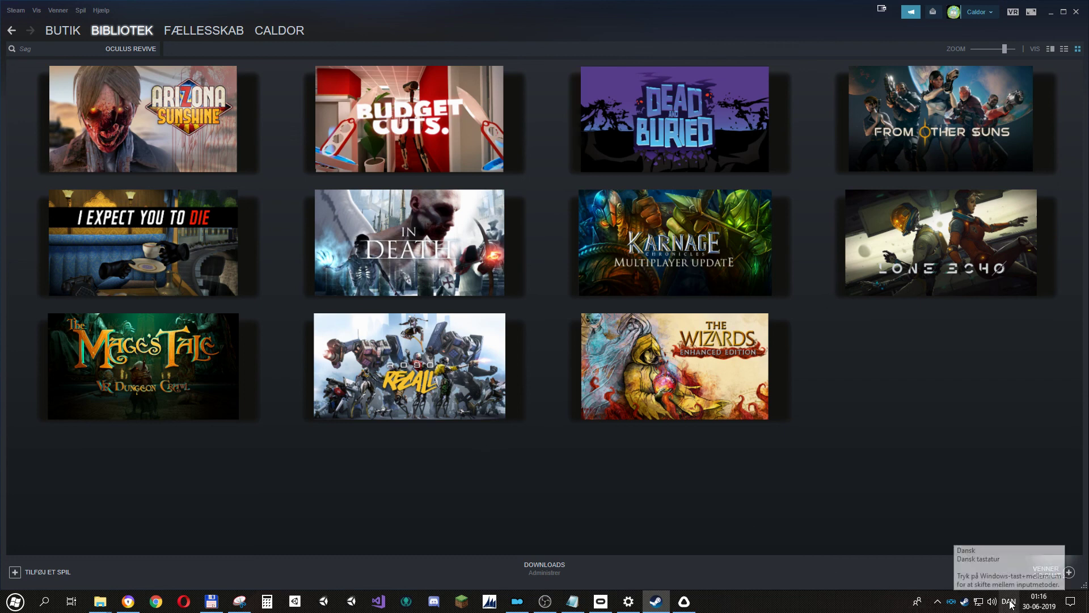
right_click(431, 272)
right_click(463, 270)
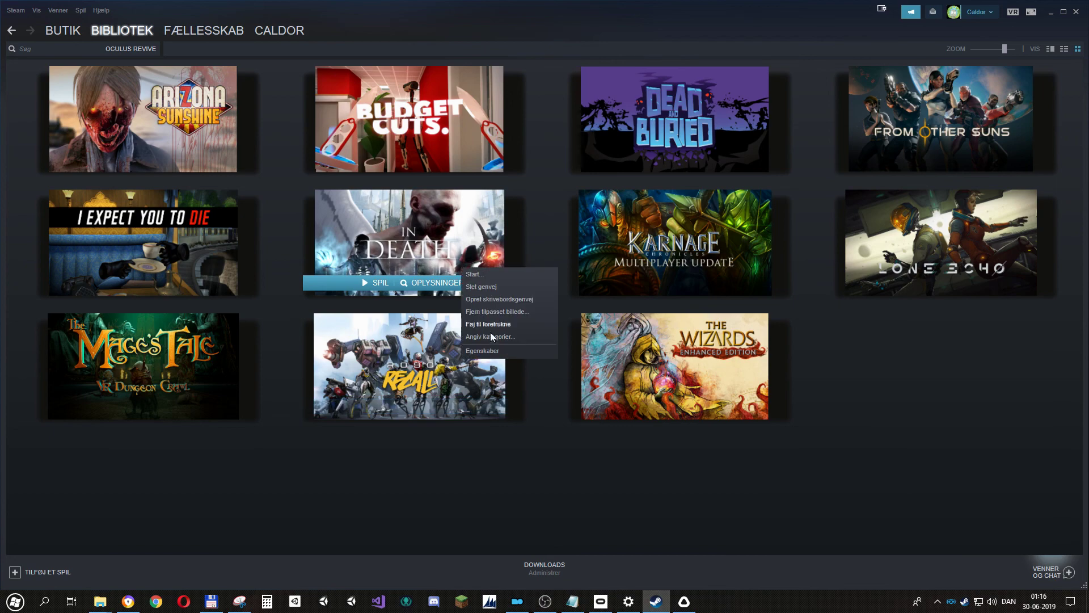
left_click(491, 351)
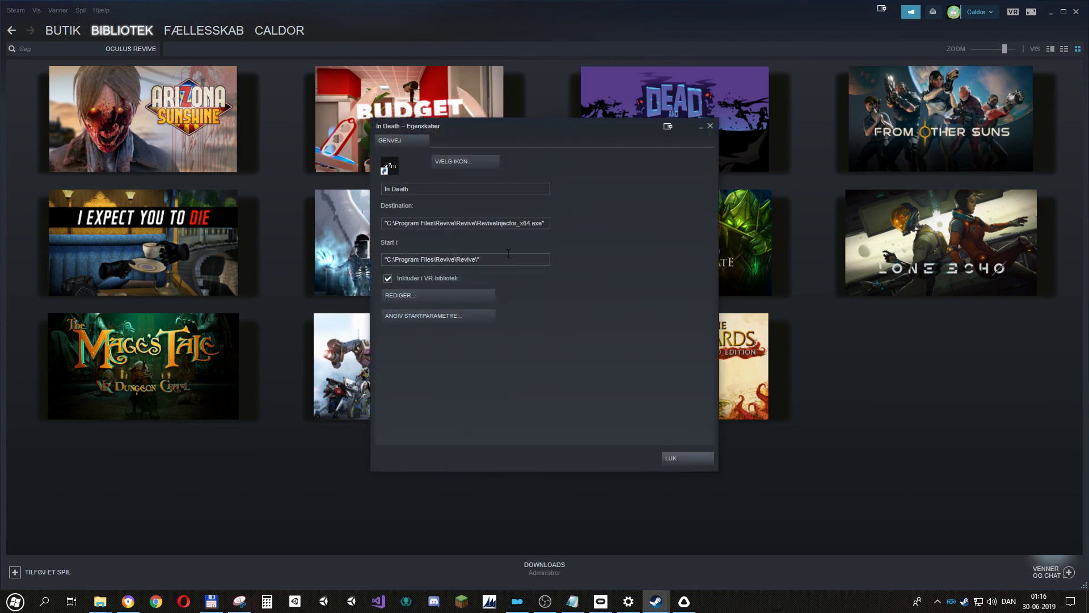
left_click_drag(548, 223, 520, 223)
left_click(447, 316)
left_click_drag(579, 304, 635, 306)
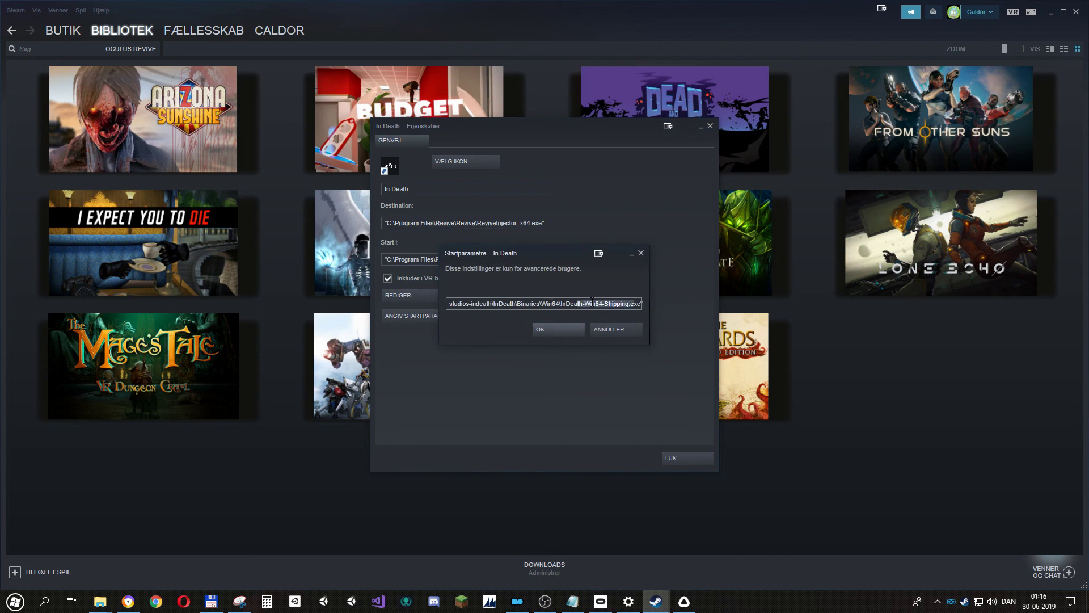
left_click_drag(542, 304, 591, 305)
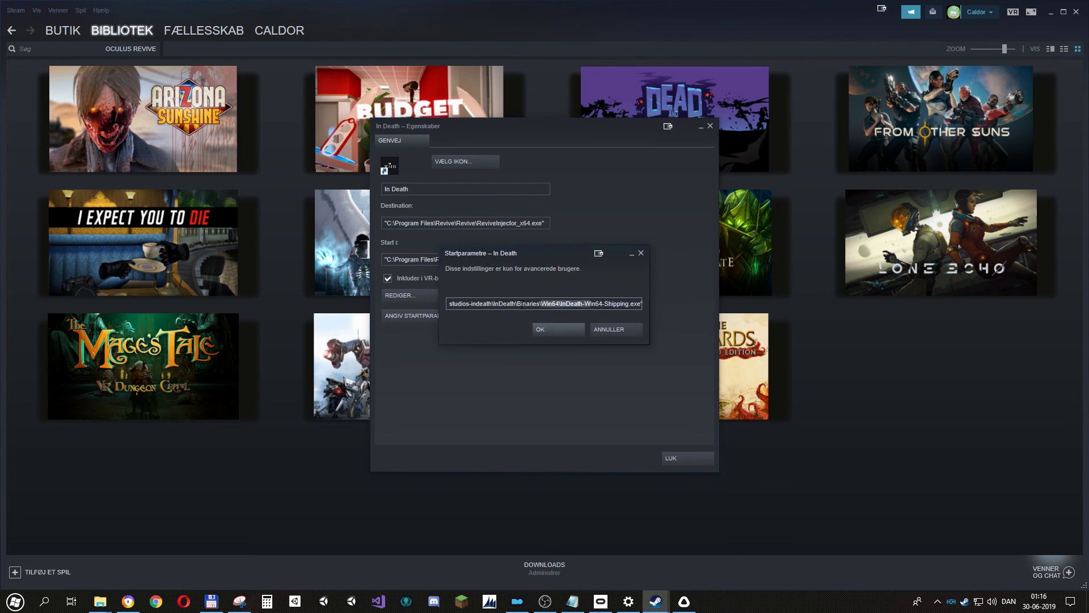
key("ctrl+a")
left_click(499, 303)
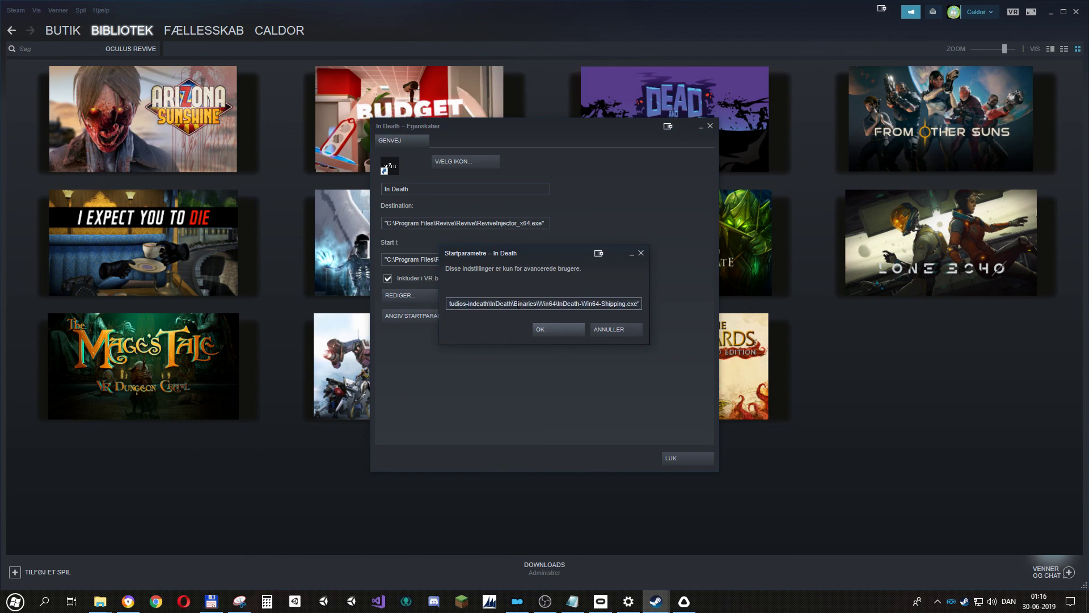
Examine the game executable path in In Death's launch parameters, discard any edits, and close the shortcut's properties
left_click_drag(512, 303, 645, 306)
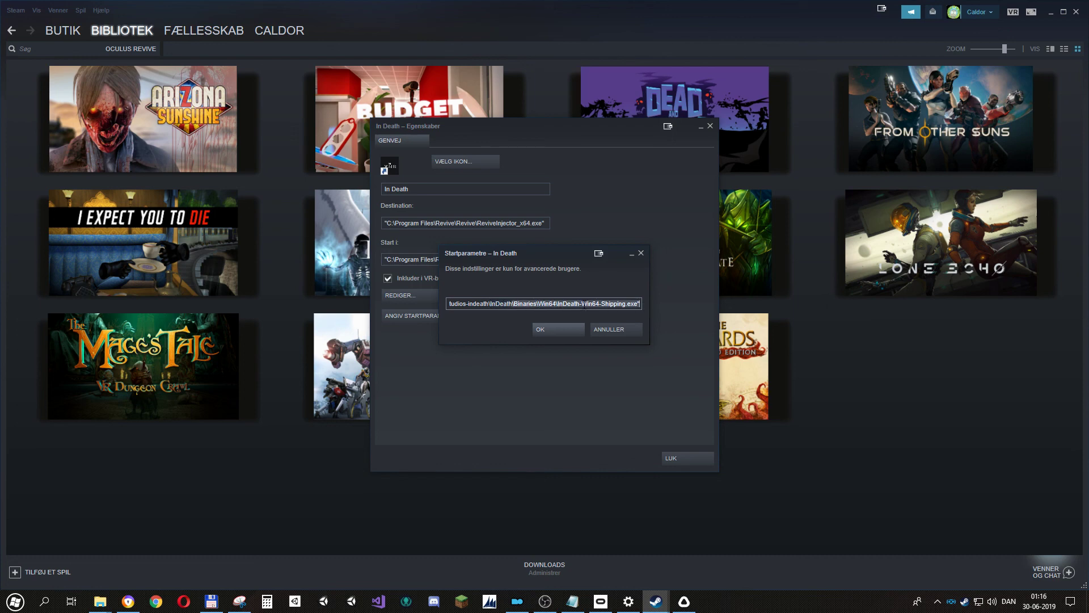
left_click(584, 304)
key("ctrl+a")
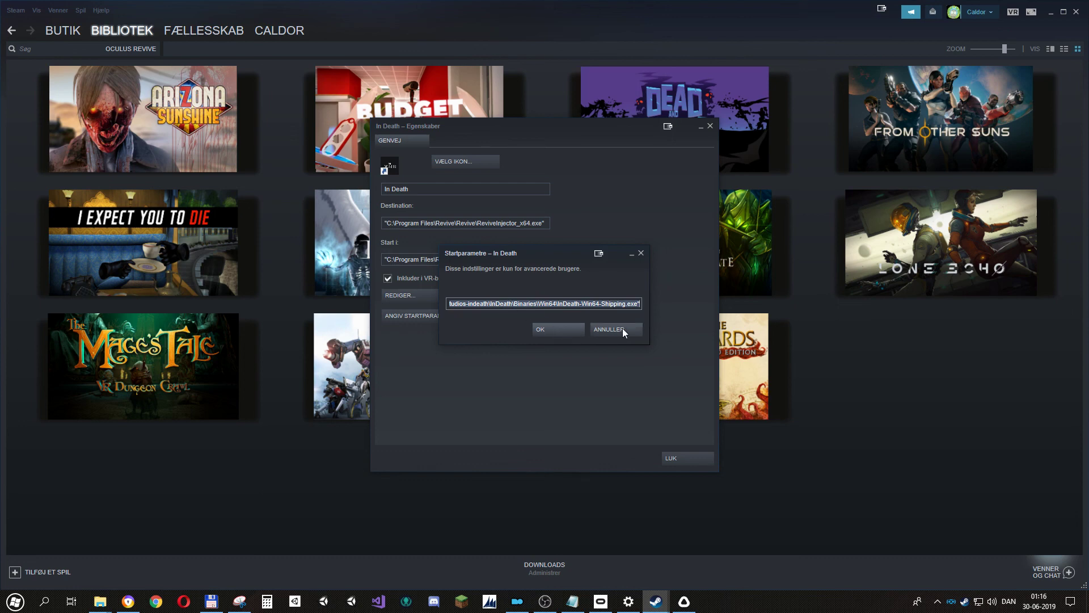
left_click(507, 325)
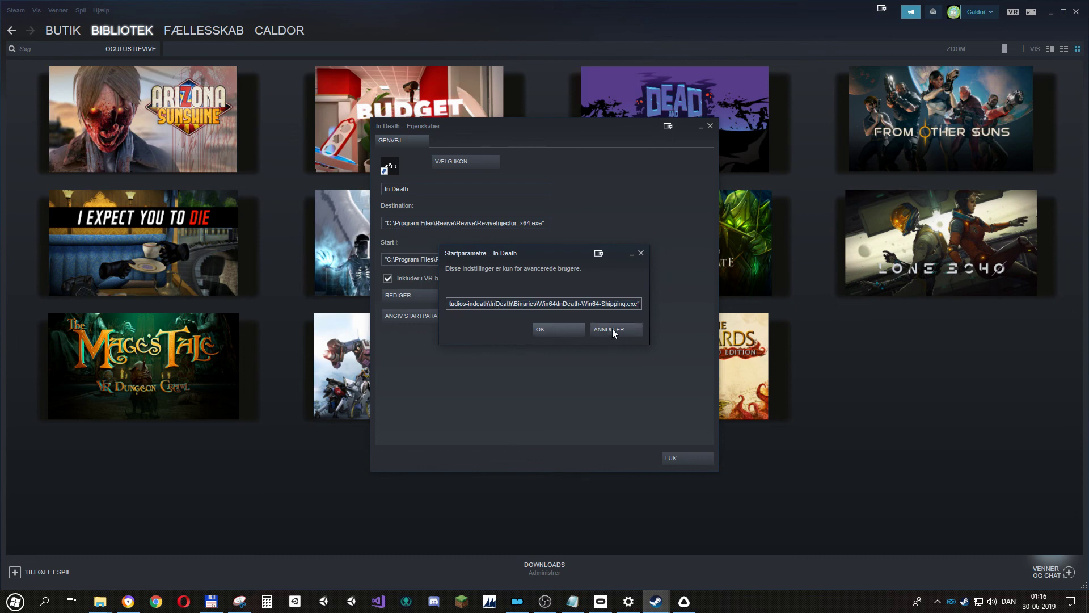
left_click_drag(555, 304, 641, 304)
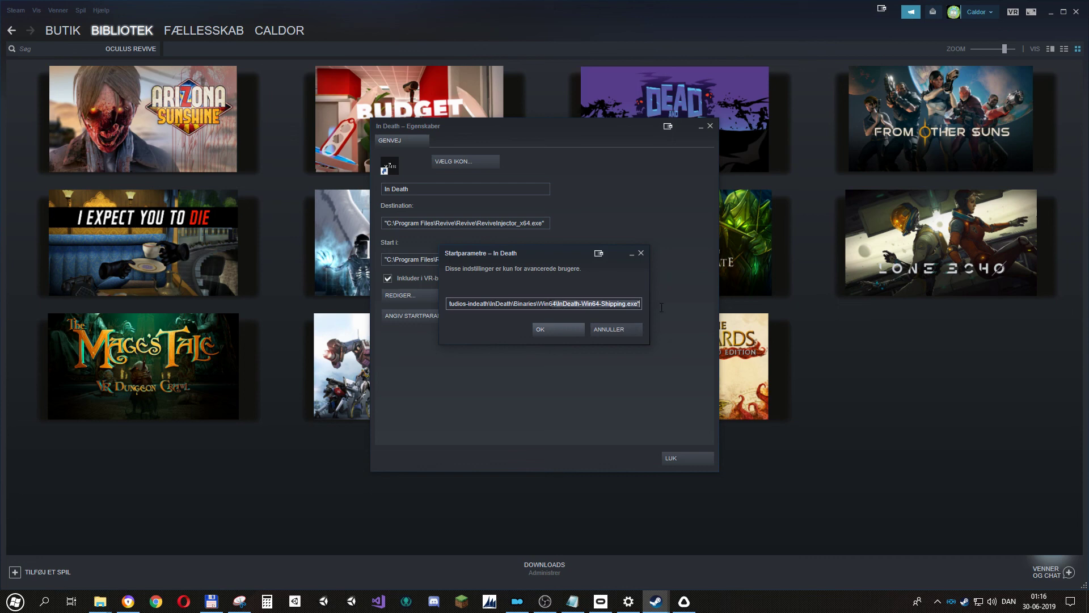
left_click(625, 332)
left_click(686, 458)
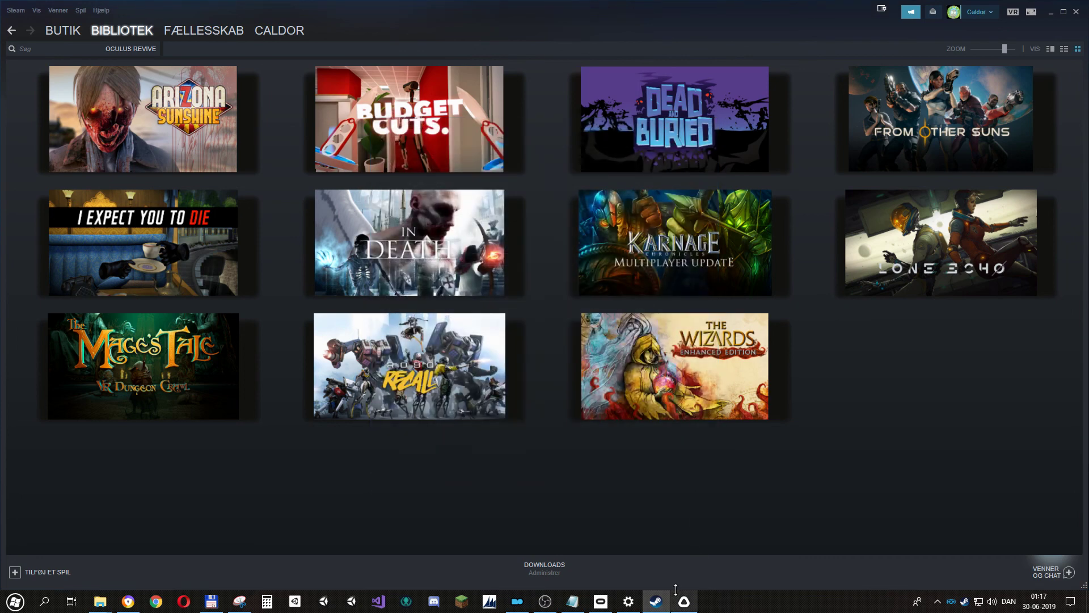
mouse_move(549, 607)
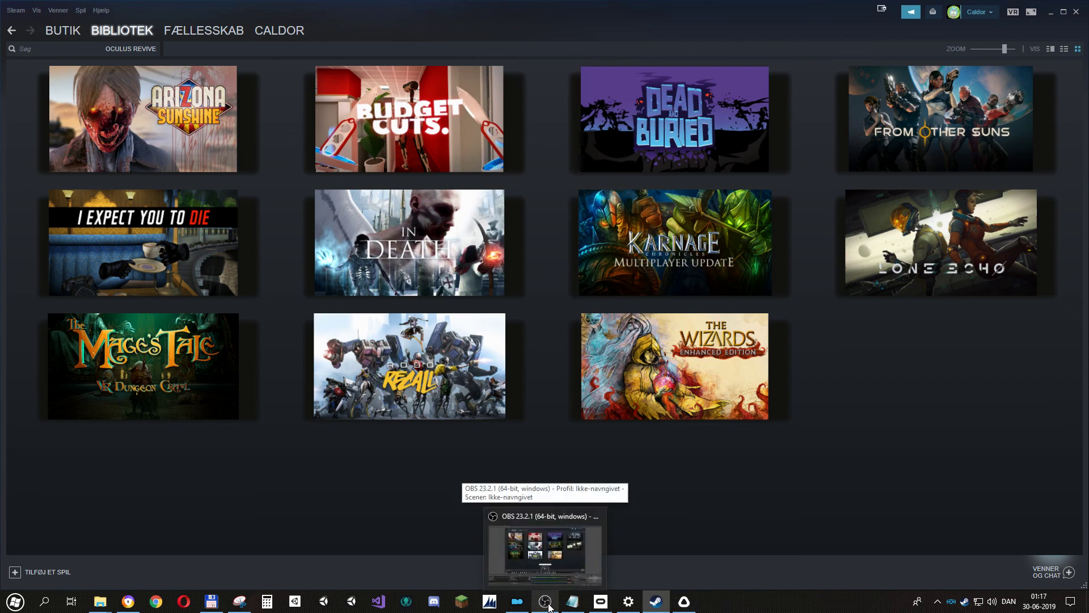